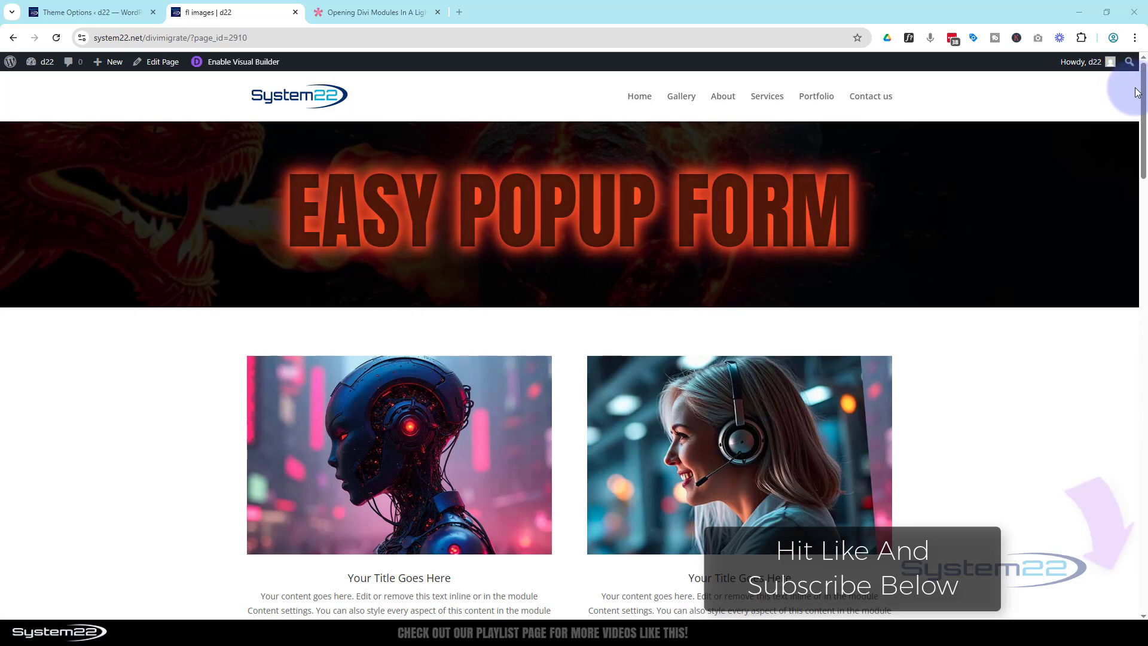
# Preview the footer's contact form popup on the live page, opening and closing it twice.
pyautogui.moveTo(1143, 89); pyautogui.dragTo(1144, 575)
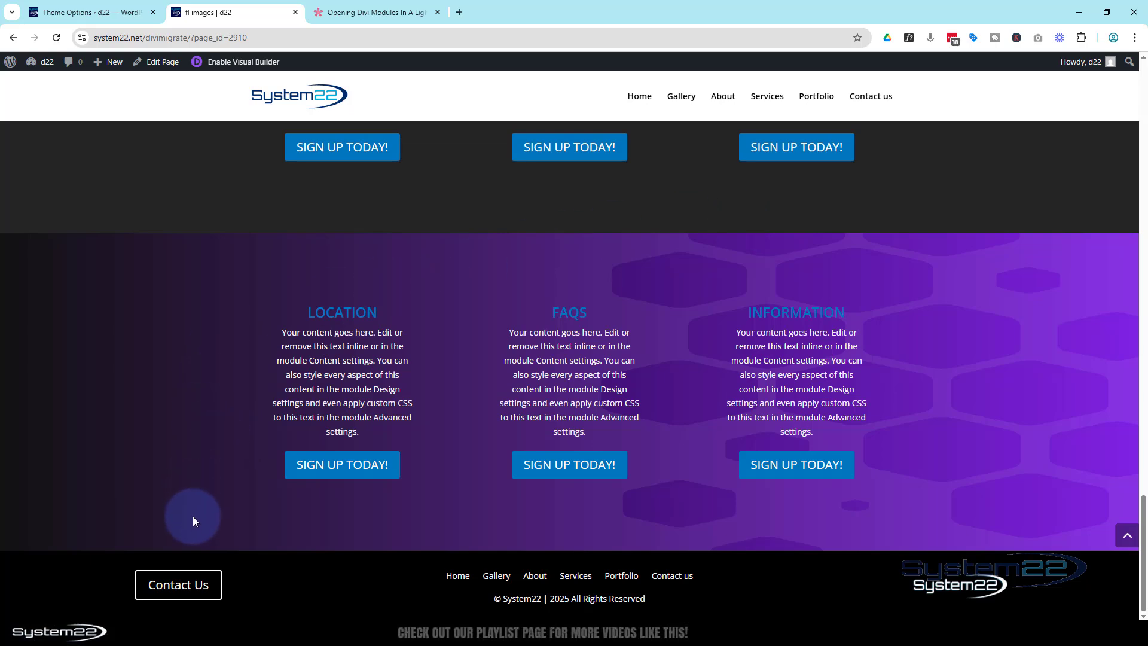
pyautogui.click(181, 584)
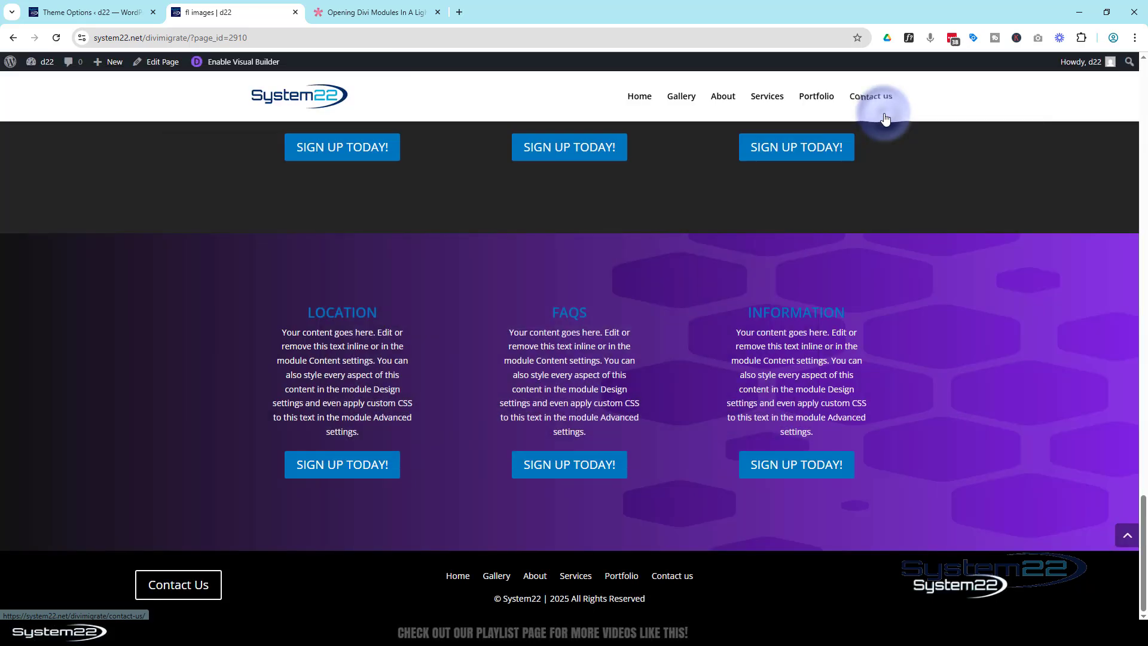
pyautogui.click(884, 113)
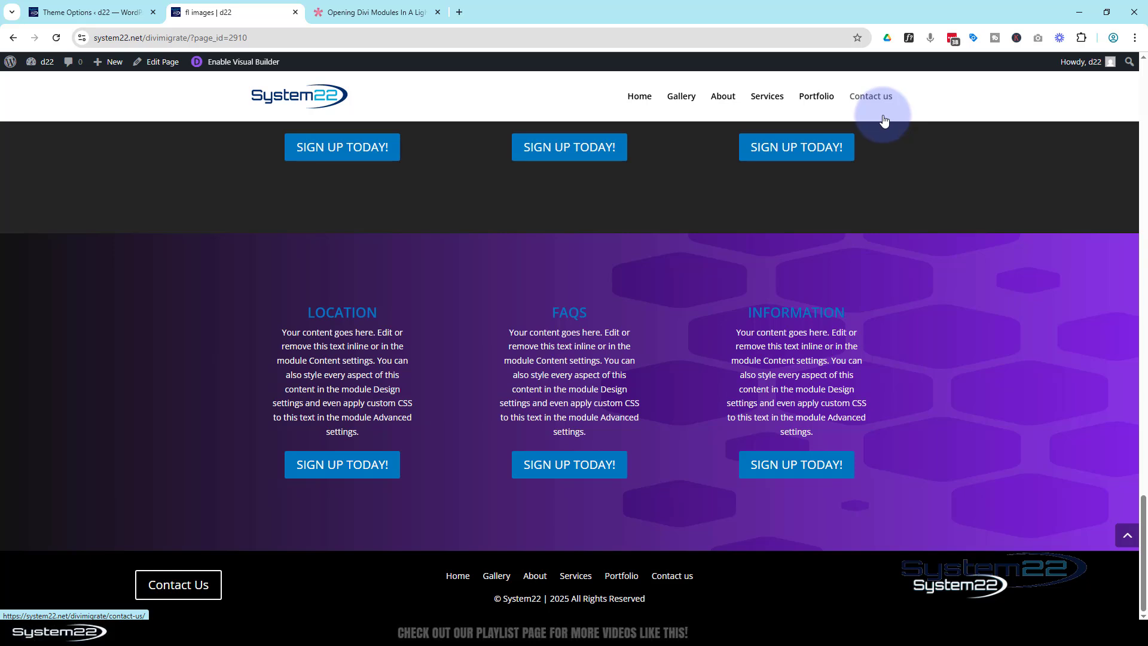
pyautogui.click(168, 587)
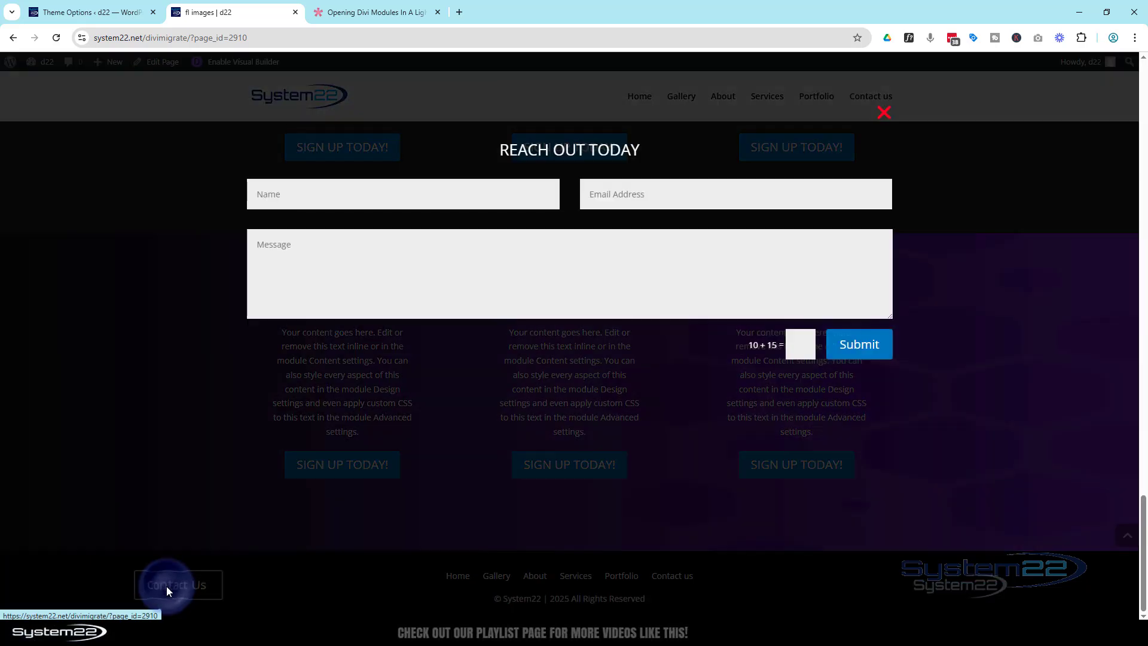
pyautogui.click(886, 114)
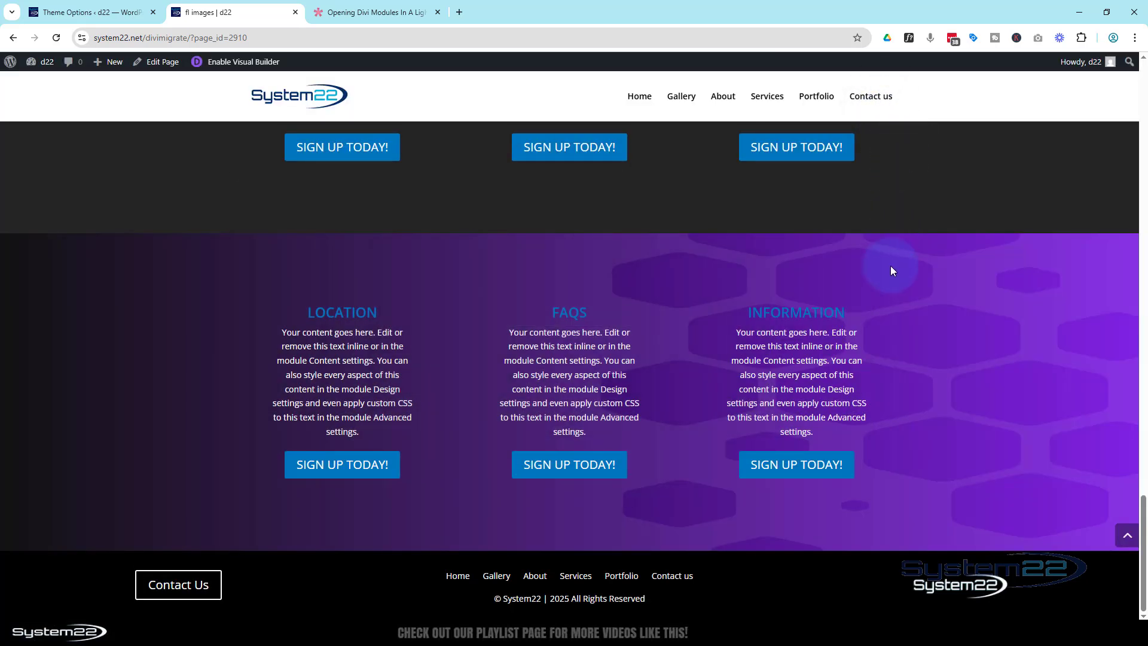
# Consult the lightbox help article, then open the Easy Popup Form page in the Visual Builder.
pyautogui.scroll(9, 890, 264)
pyautogui.scroll(15, 889, 261)
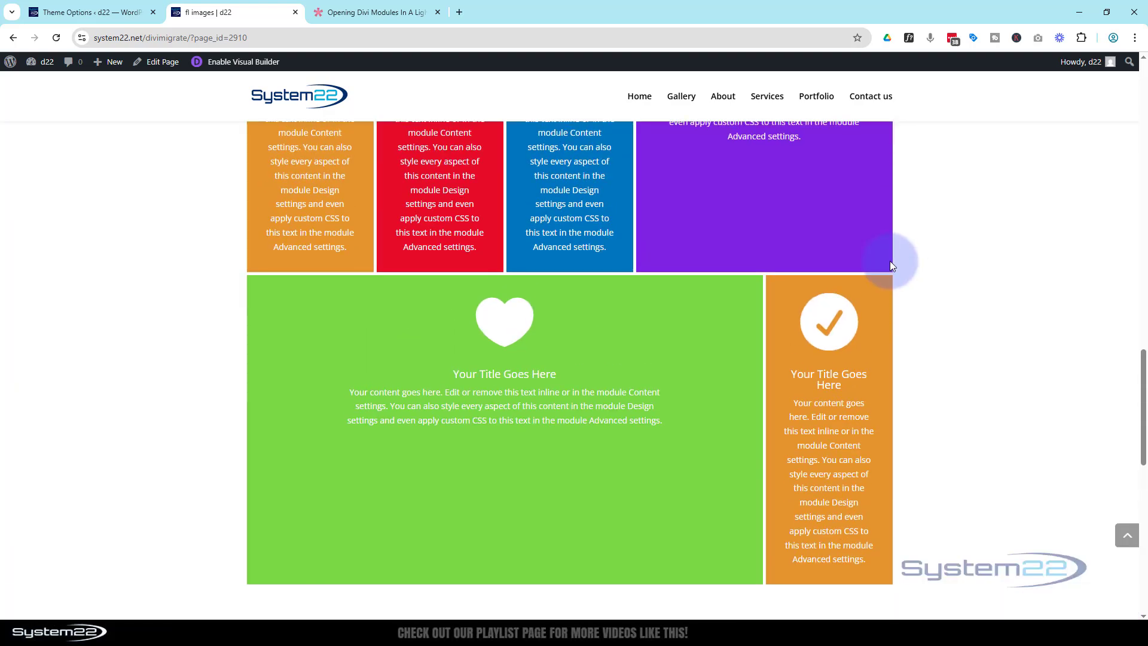
pyautogui.scroll(10, 889, 261)
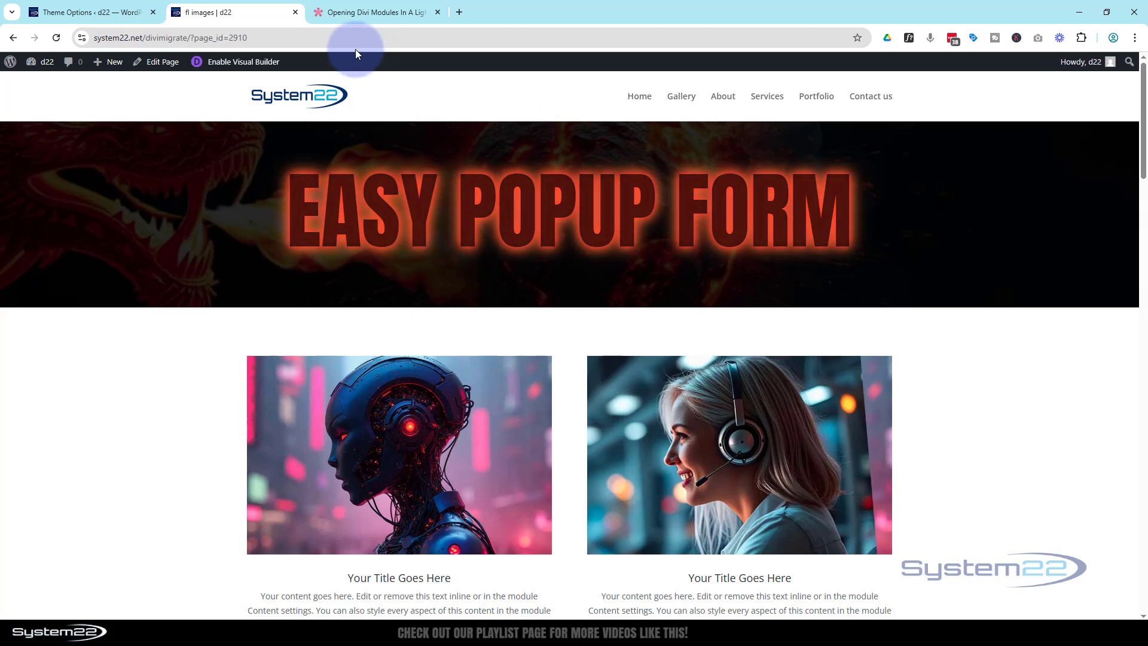
pyautogui.click(359, 12)
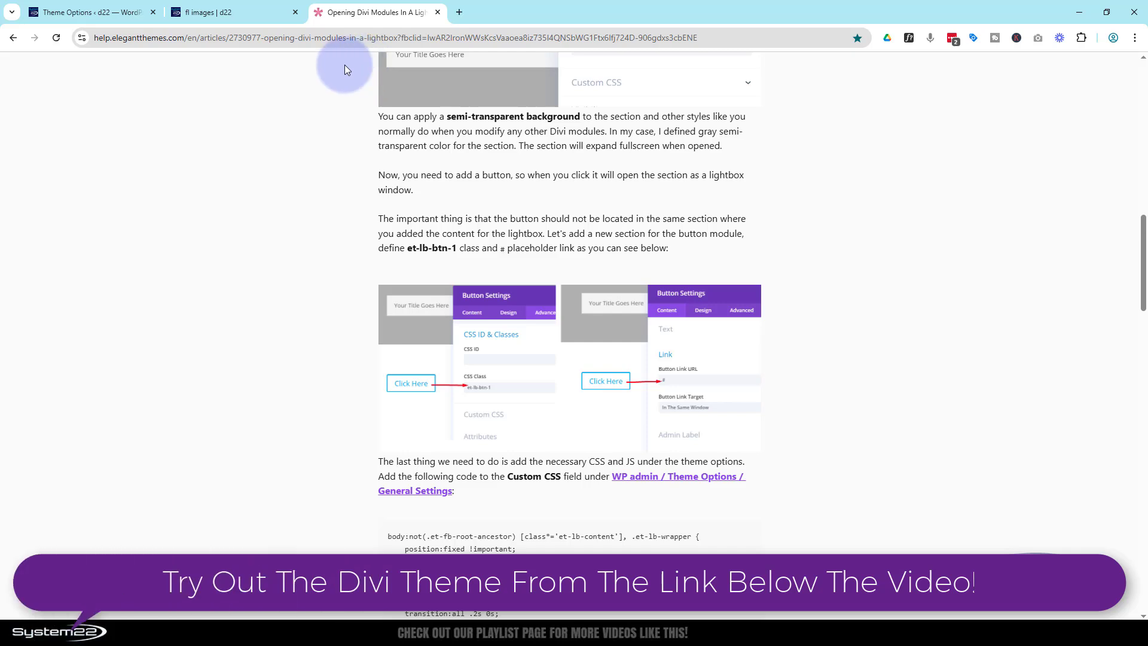
pyautogui.click(238, 14)
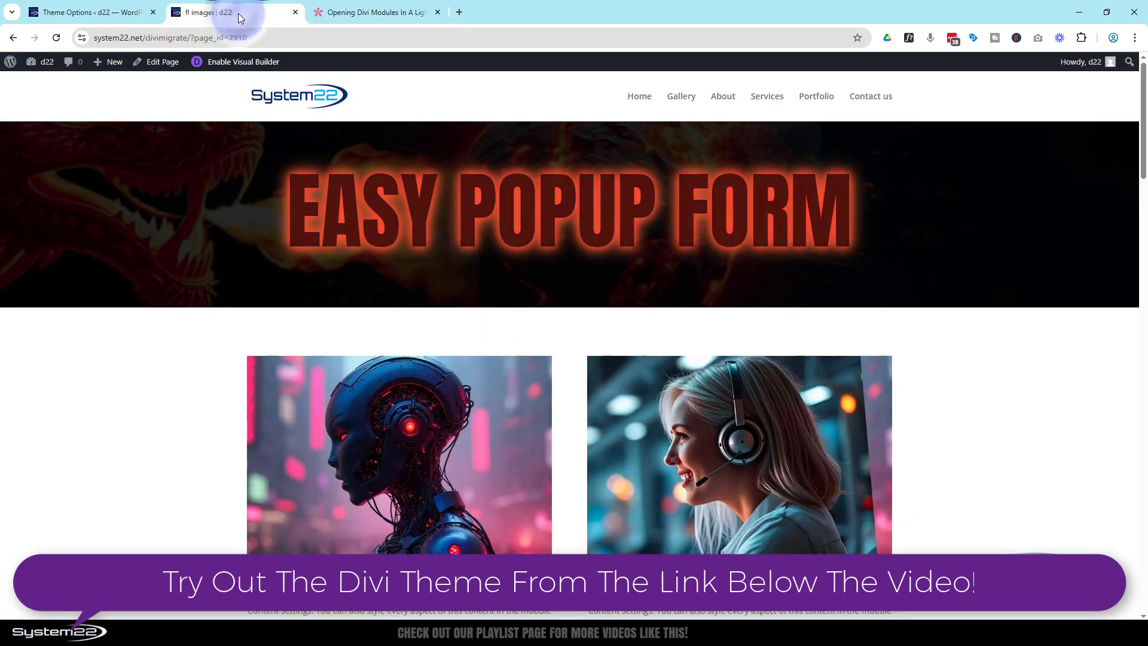
pyautogui.click(238, 63)
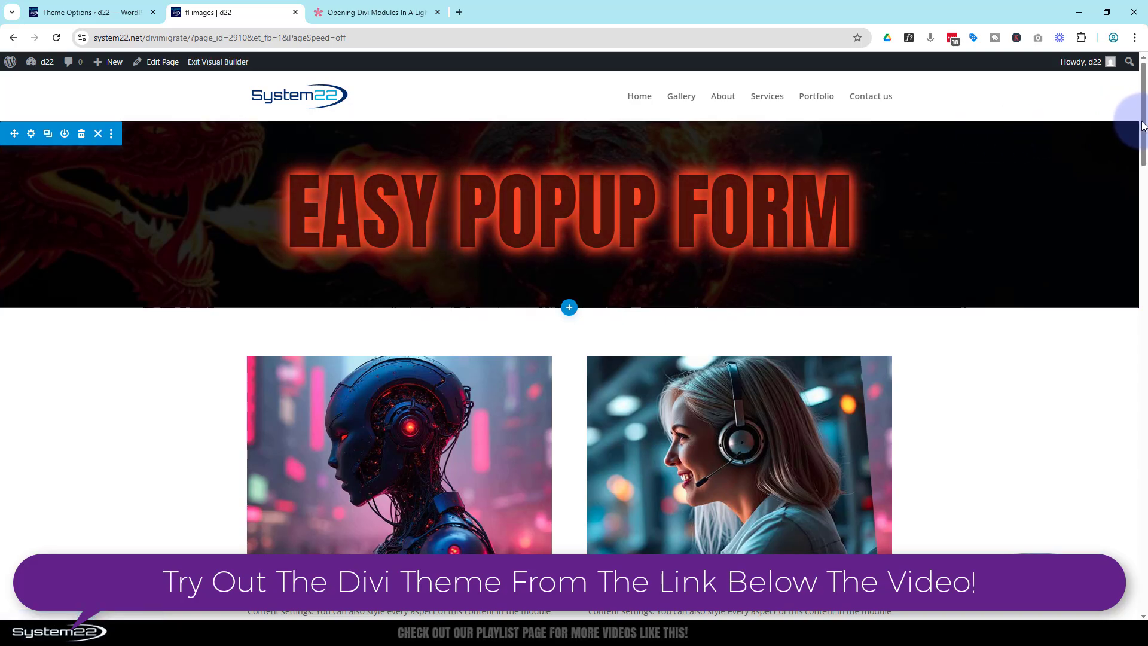
# Scroll down to inspect the 'Reach Out Today' form section below the footer, then scroll back up.
pyautogui.moveTo(1143, 128); pyautogui.dragTo(1139, 460)
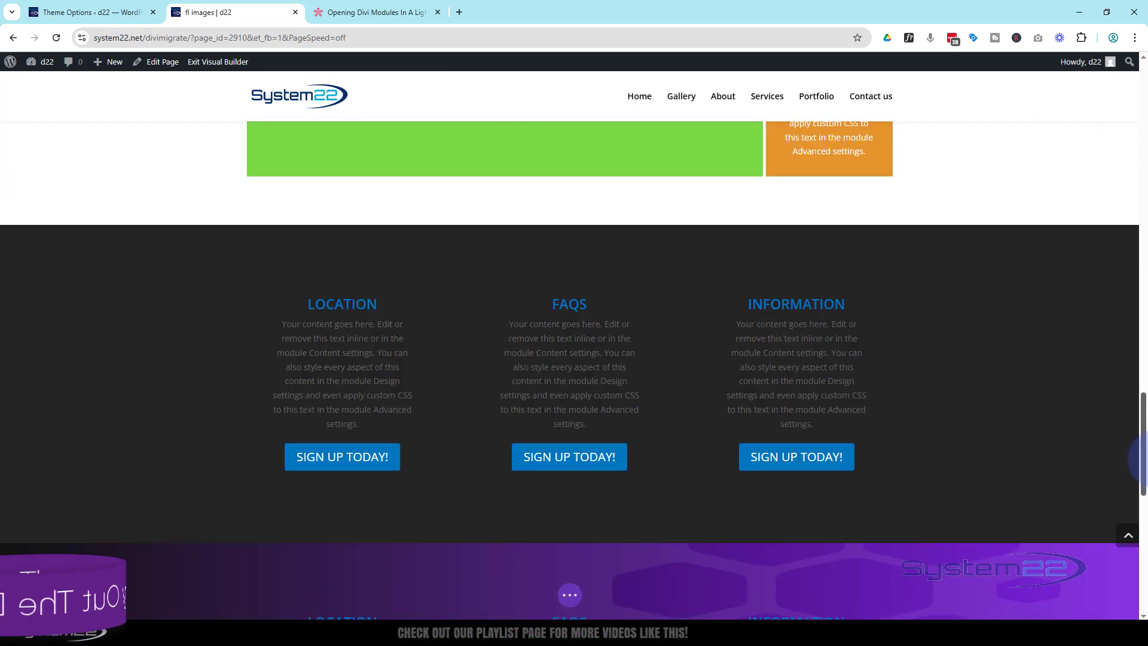
pyautogui.scroll(-10, 974, 367)
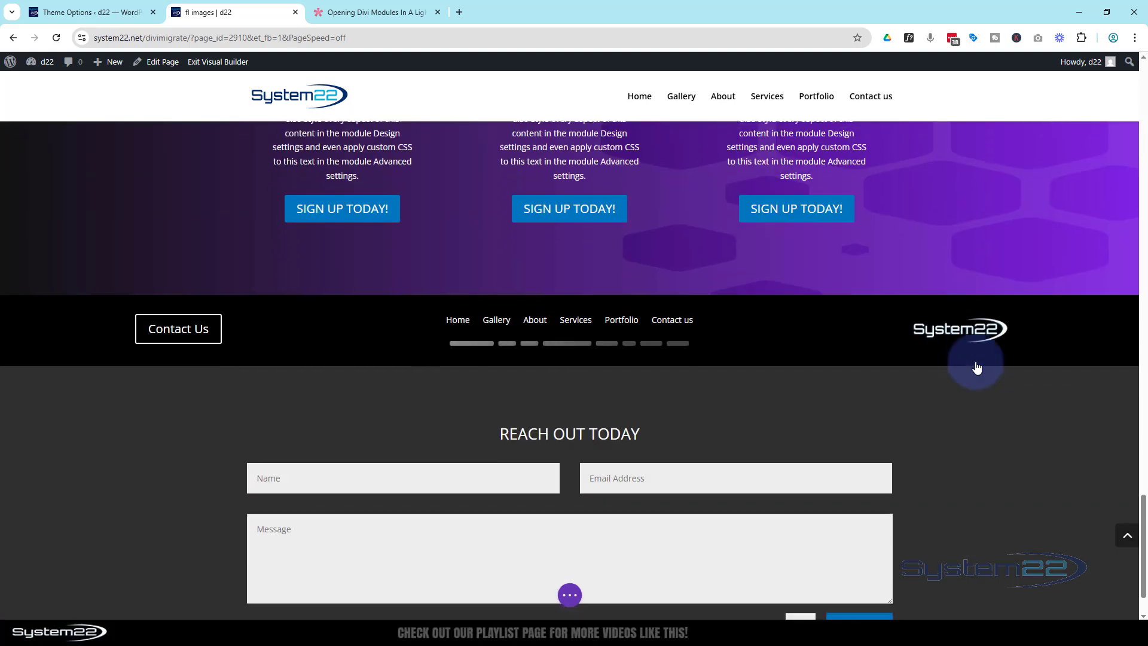
pyautogui.scroll(-1, 976, 367)
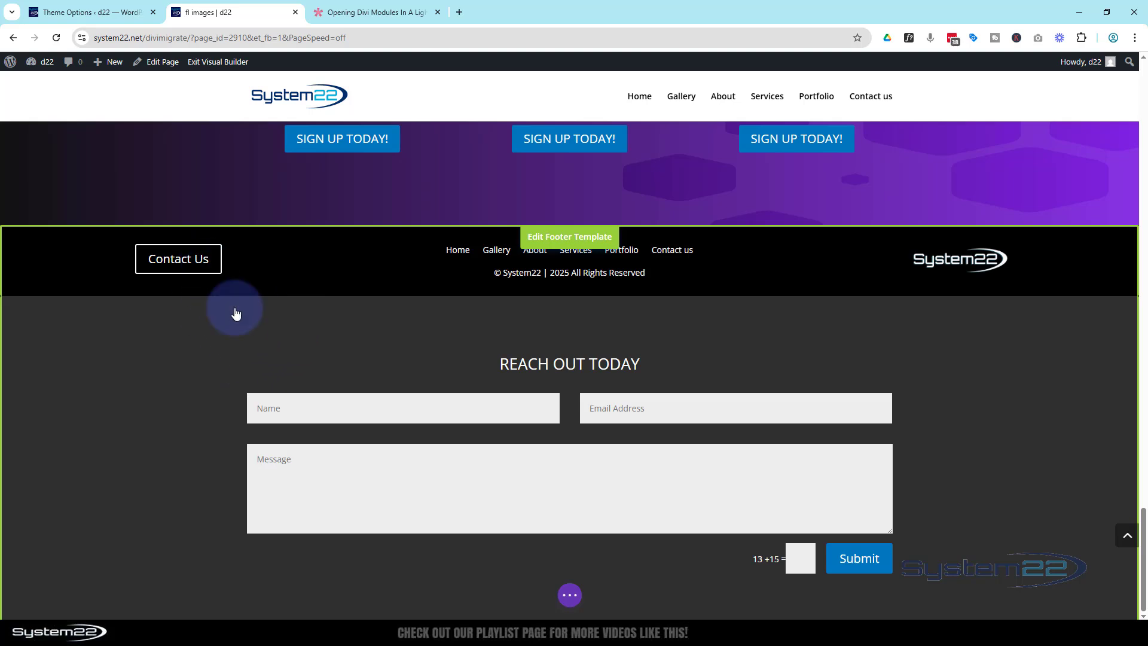
pyautogui.scroll(2, 330, 389)
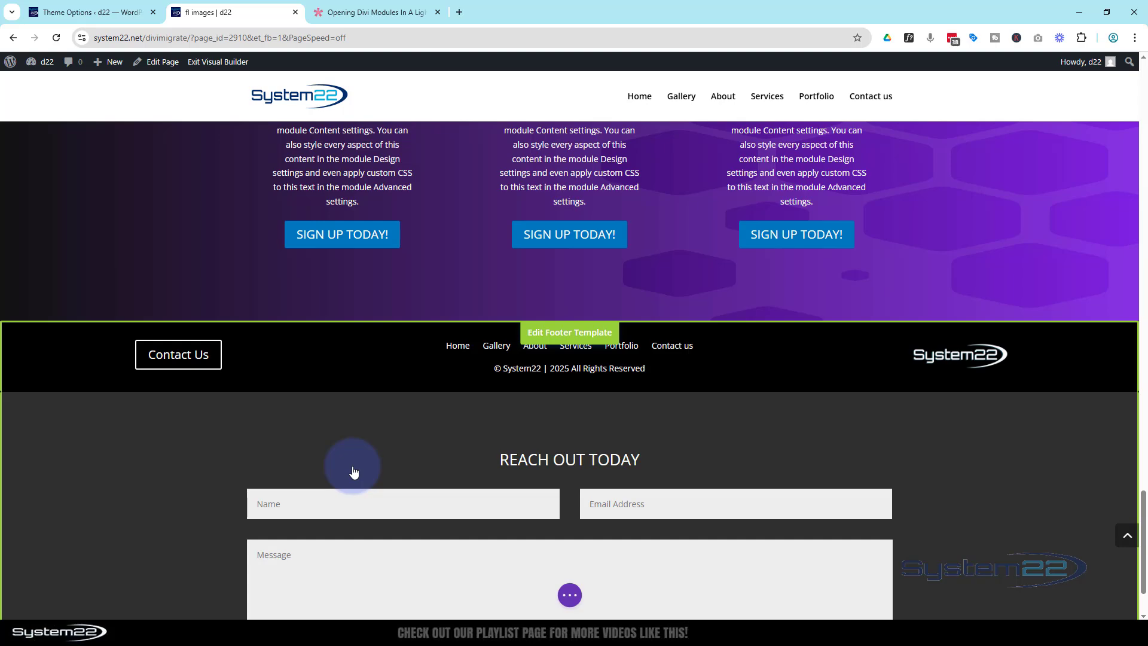
pyautogui.scroll(9, 353, 471)
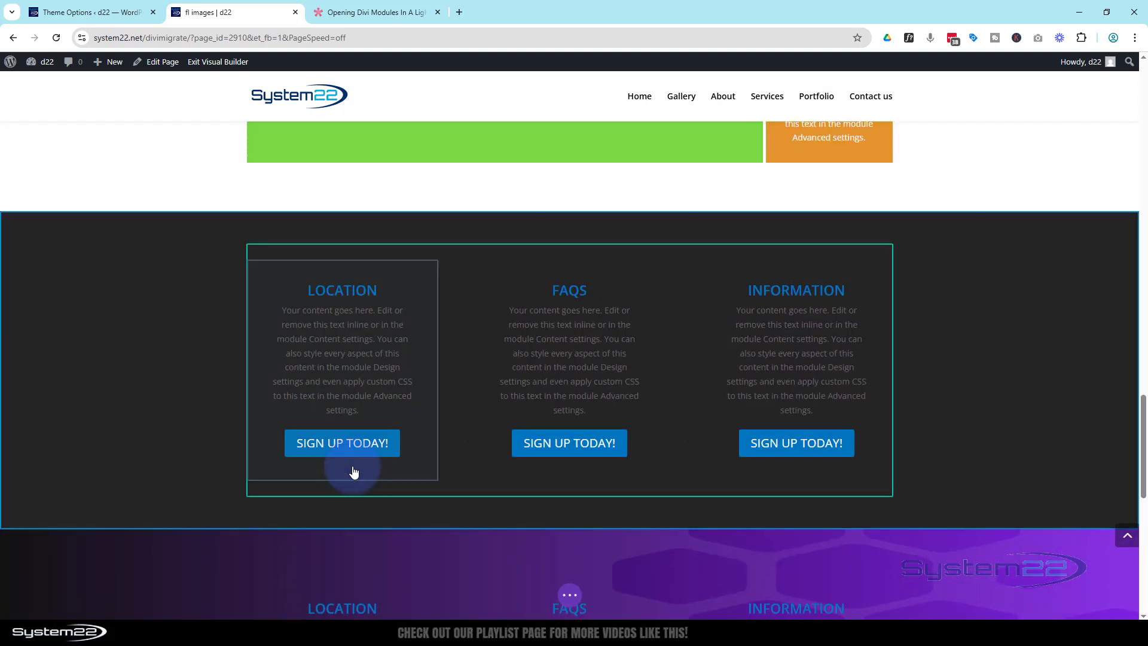
pyautogui.scroll(12, 353, 471)
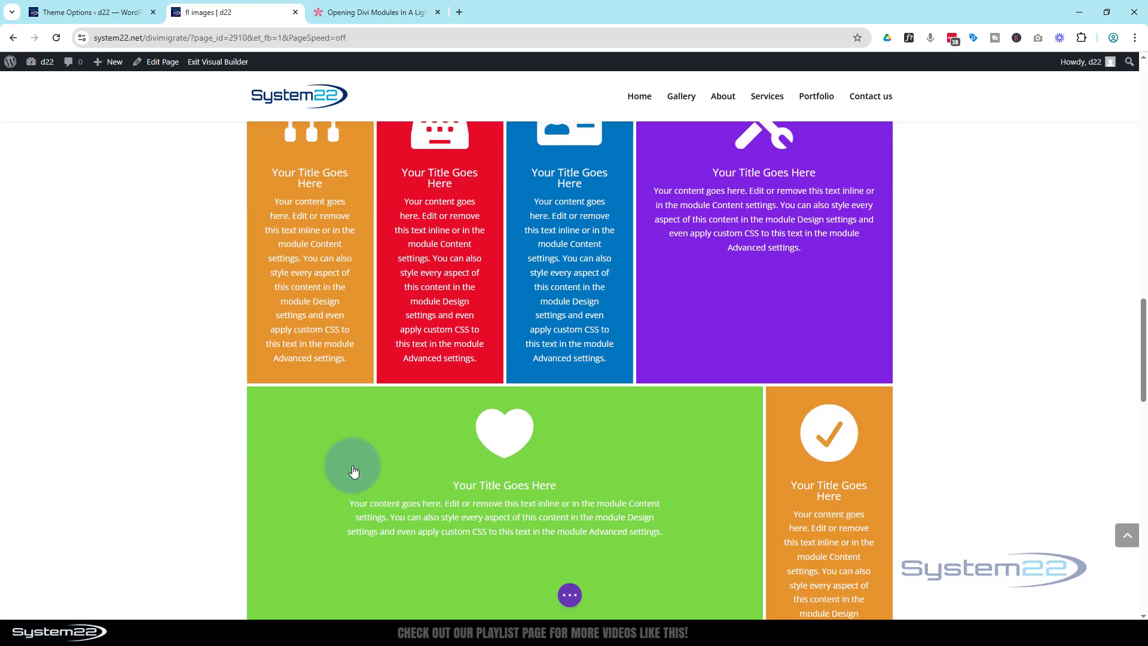
pyautogui.scroll(7, 353, 472)
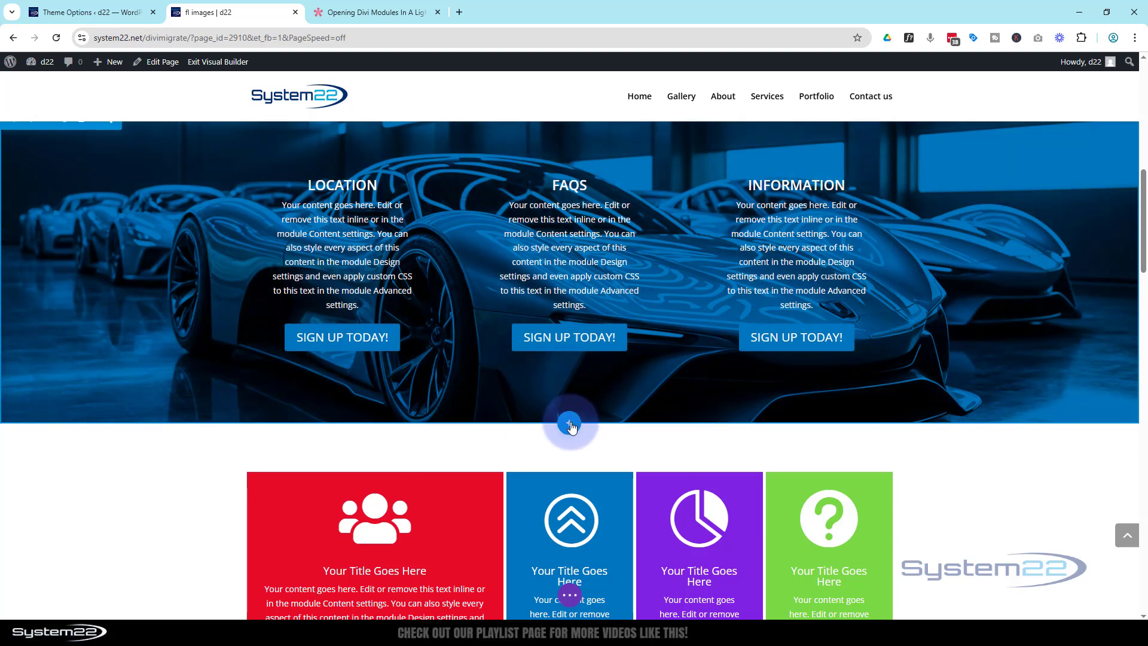
# Add a regular one-column section below the car section containing a Button module.
pyautogui.click(570, 422)
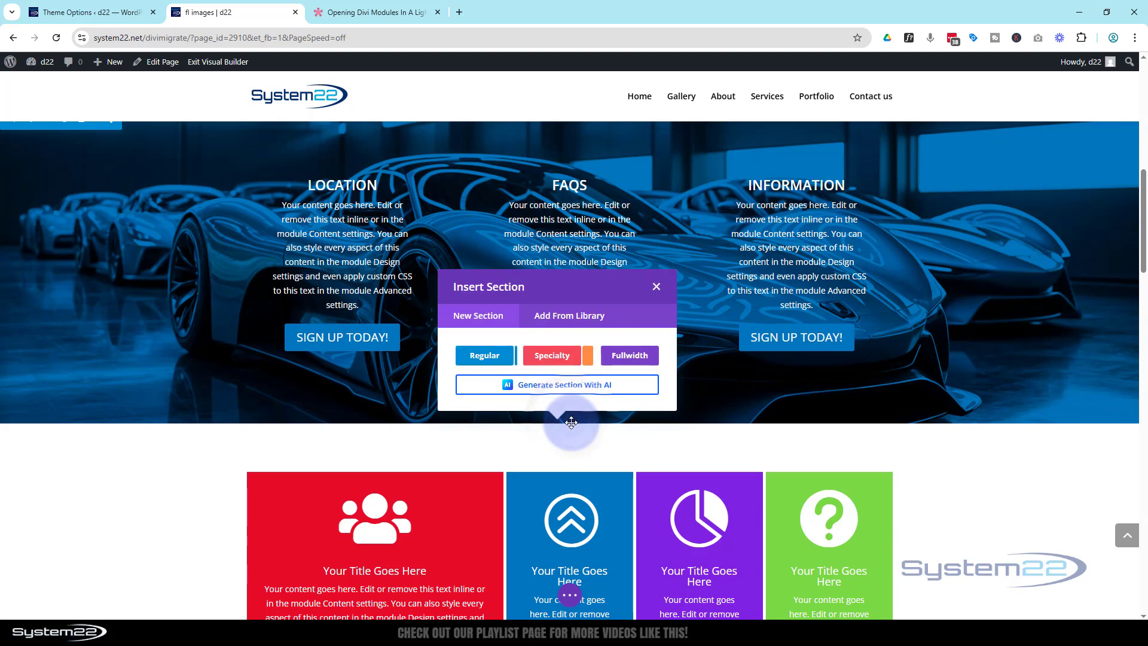
pyautogui.click(489, 356)
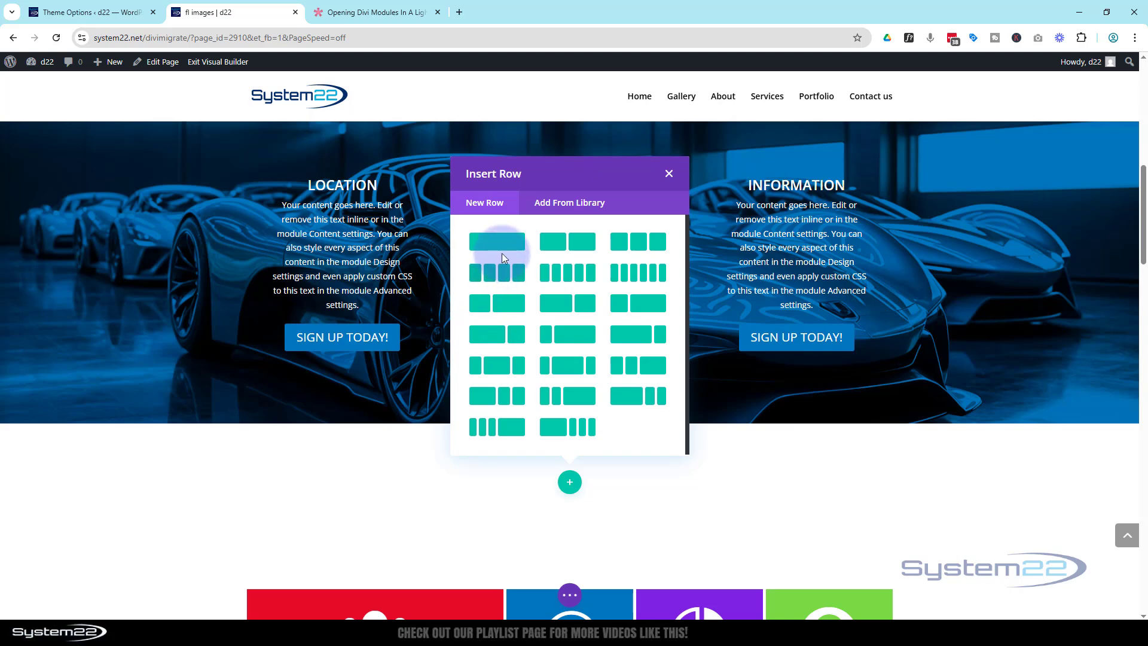
pyautogui.click(495, 242)
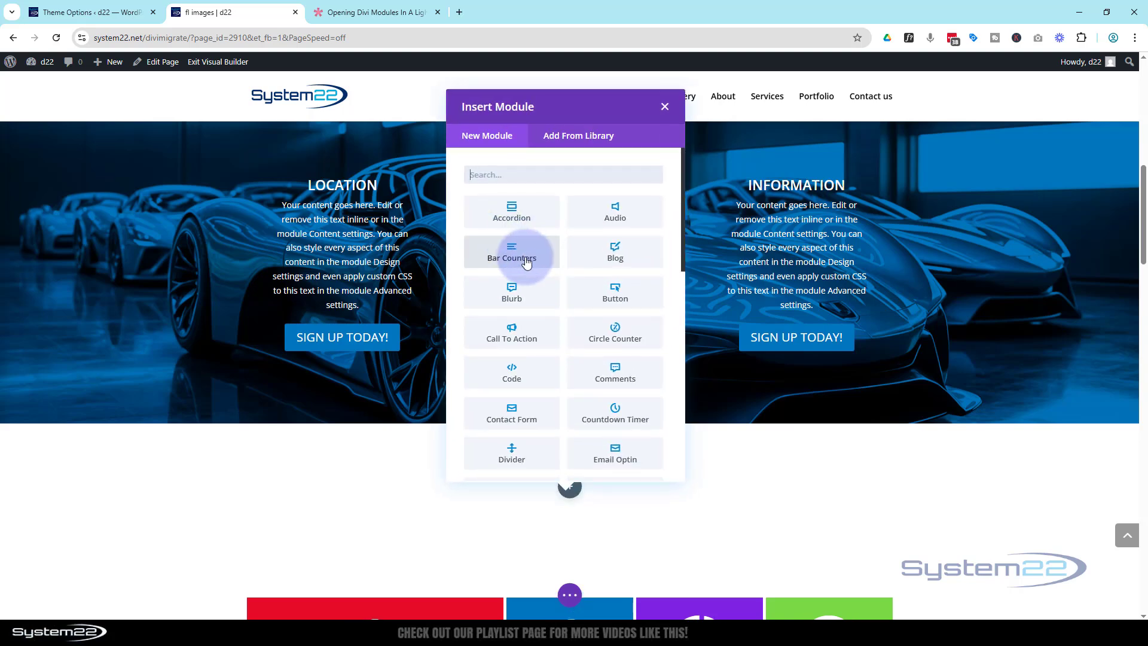
pyautogui.click(590, 301)
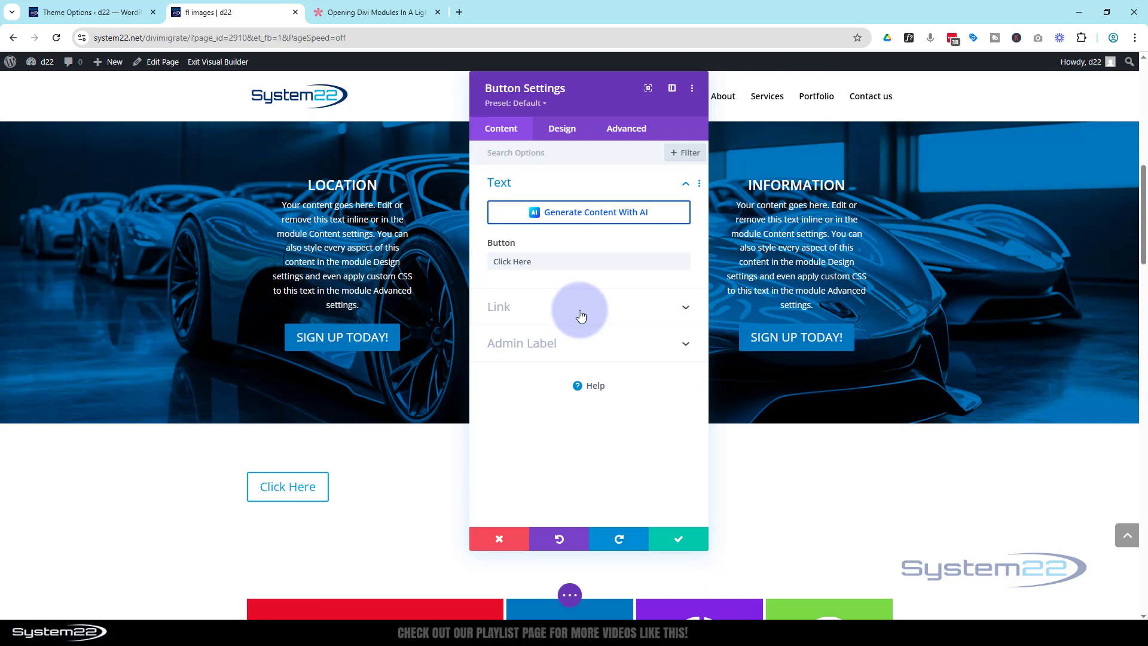
# Replace the button's 'Click Here' text with 'Contact Us'.
pyautogui.moveTo(533, 261); pyautogui.dragTo(481, 263)
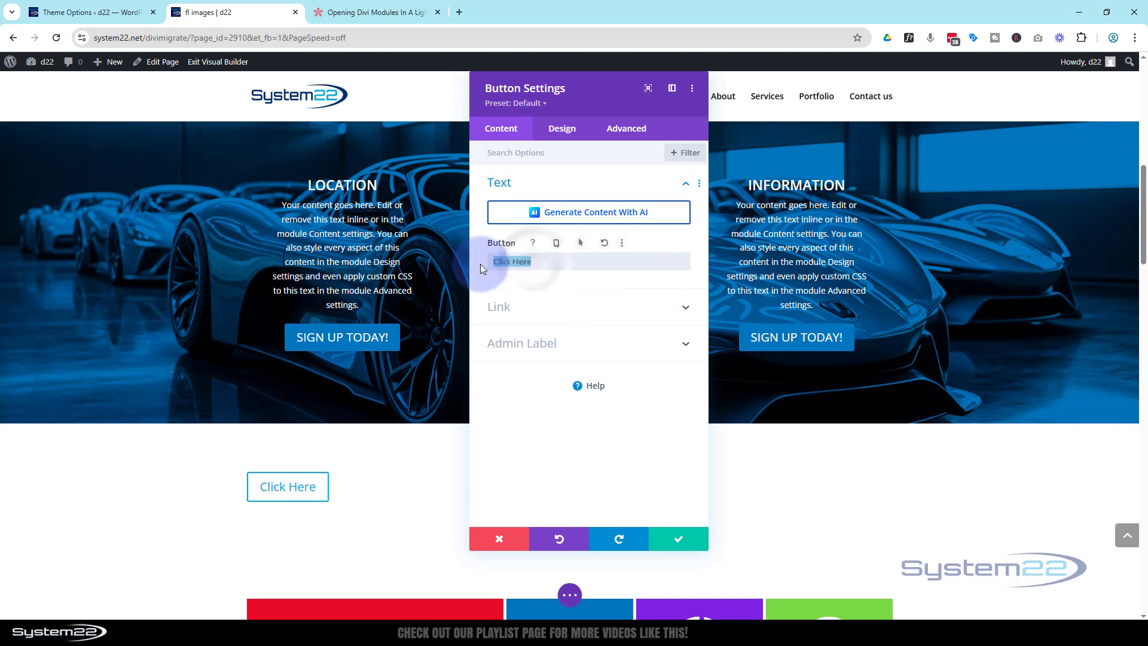
pyautogui.write('Contact Us')
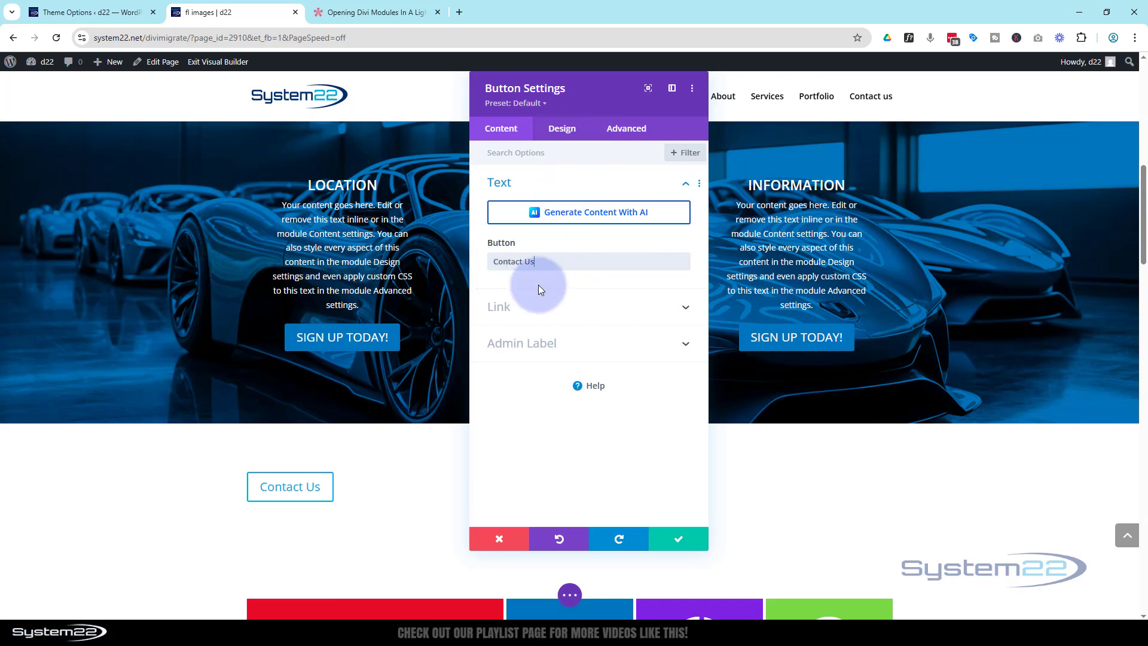
pyautogui.click(525, 311)
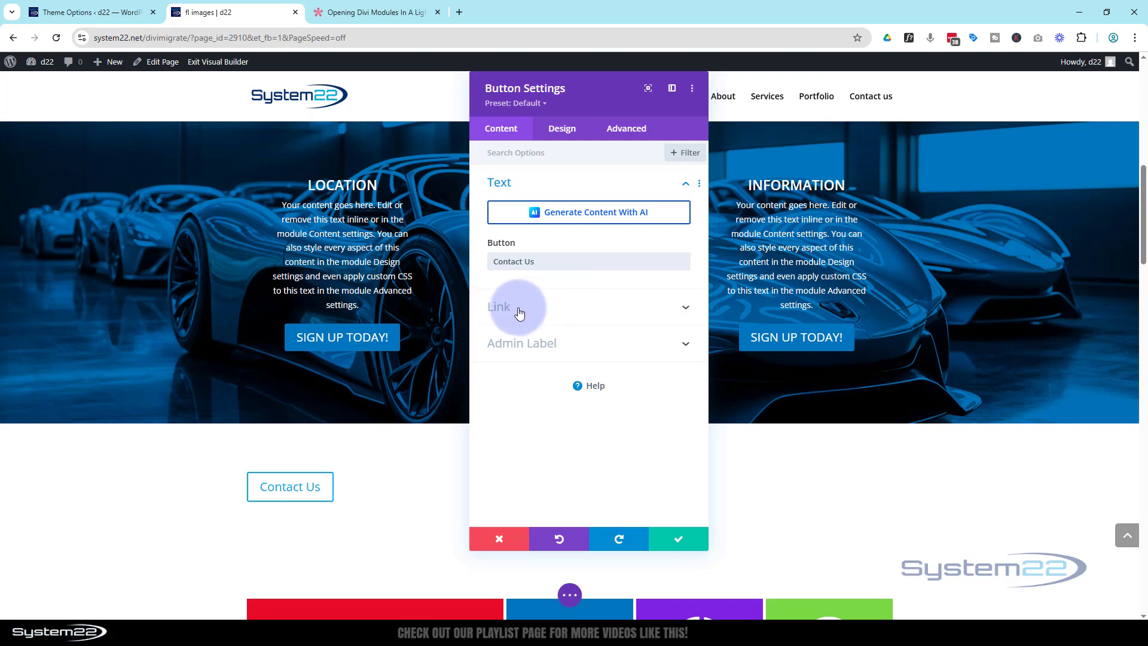
pyautogui.click(559, 140)
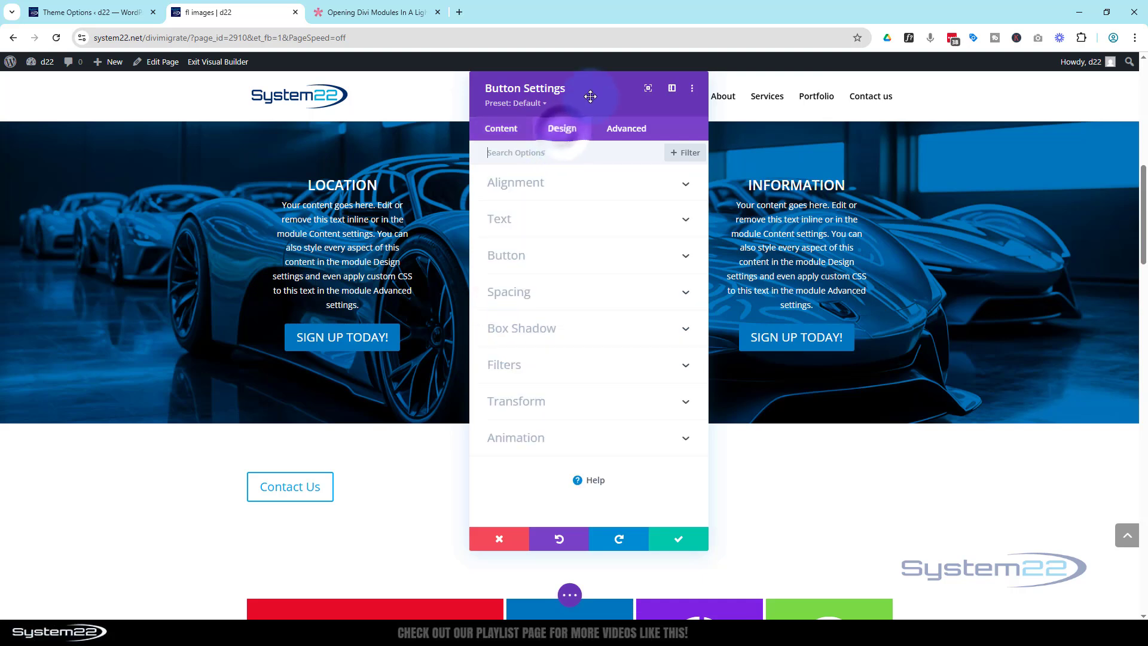
# Centre the Contact Us button and enable custom button styles with white text.
pyautogui.moveTo(590, 95); pyautogui.dragTo(852, 91)
pyautogui.click(838, 192)
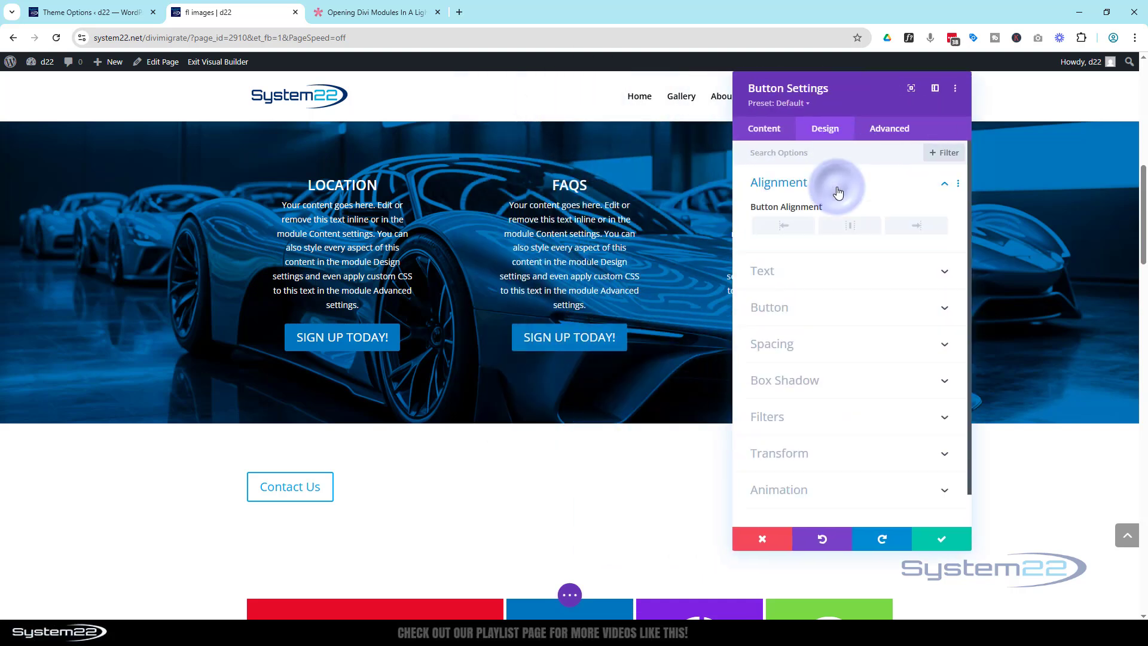
pyautogui.click(849, 230)
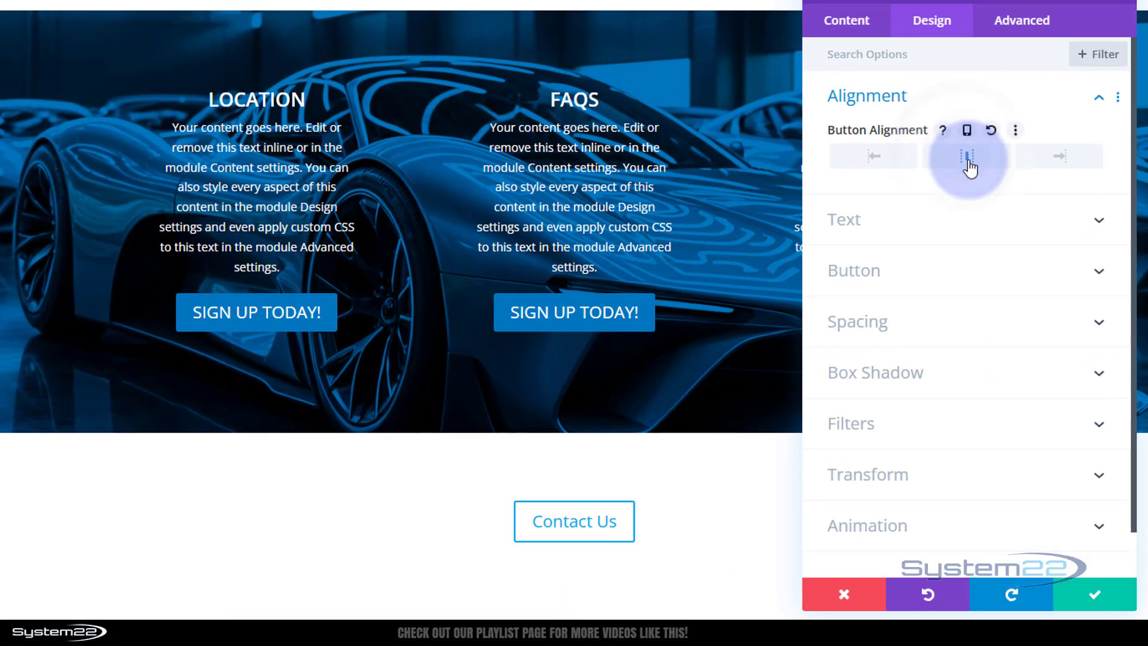
pyautogui.click(952, 282)
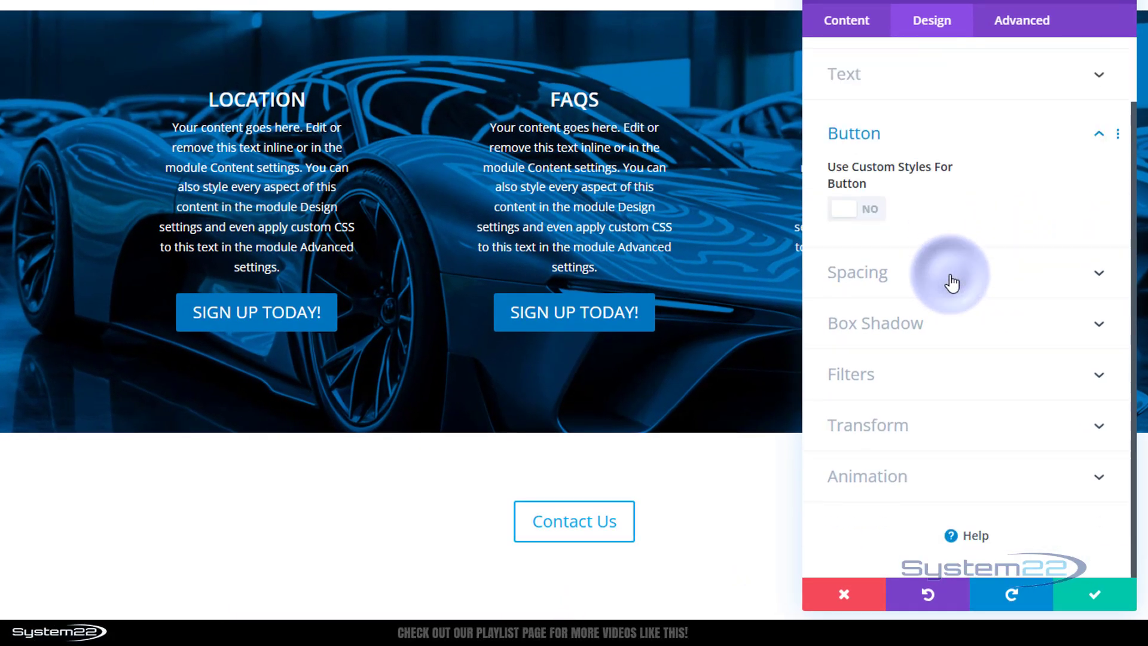
pyautogui.click(868, 216)
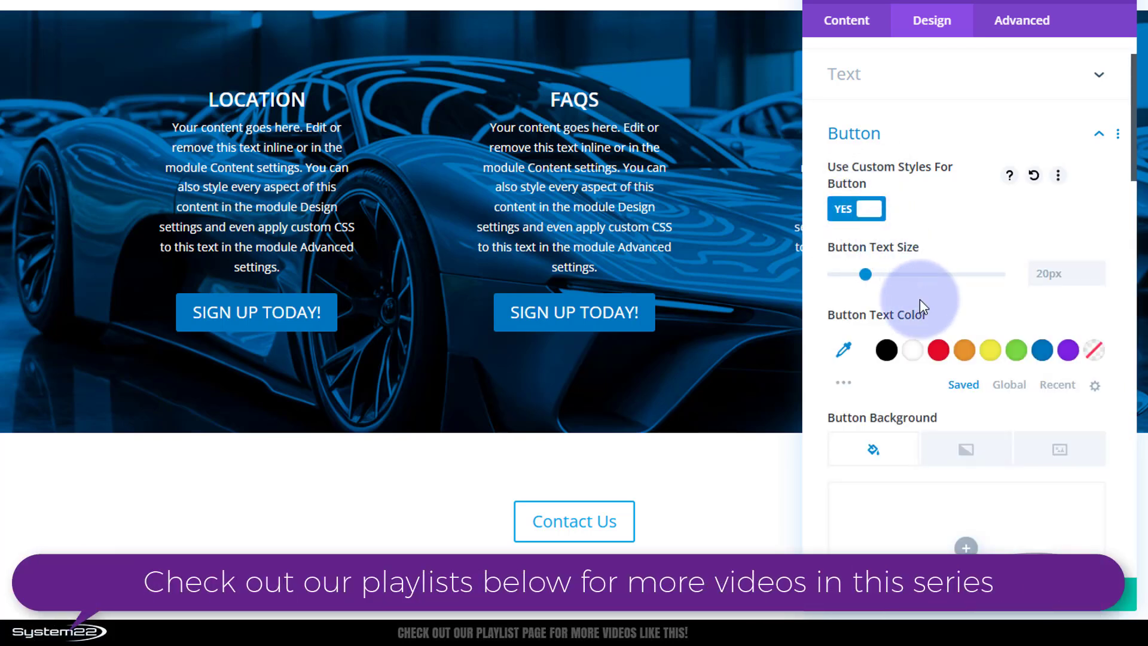
pyautogui.click(912, 354)
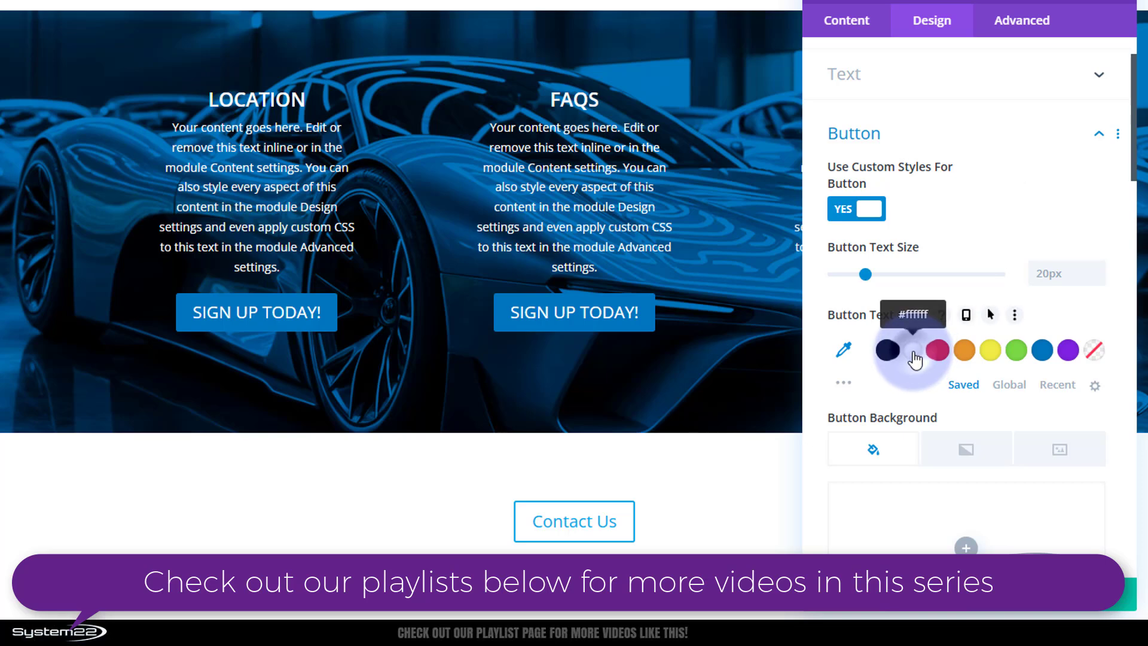
pyautogui.click(913, 353)
# Give the button a blue background with an orange hover background, and save its settings.
pyautogui.scroll(-4, 949, 422)
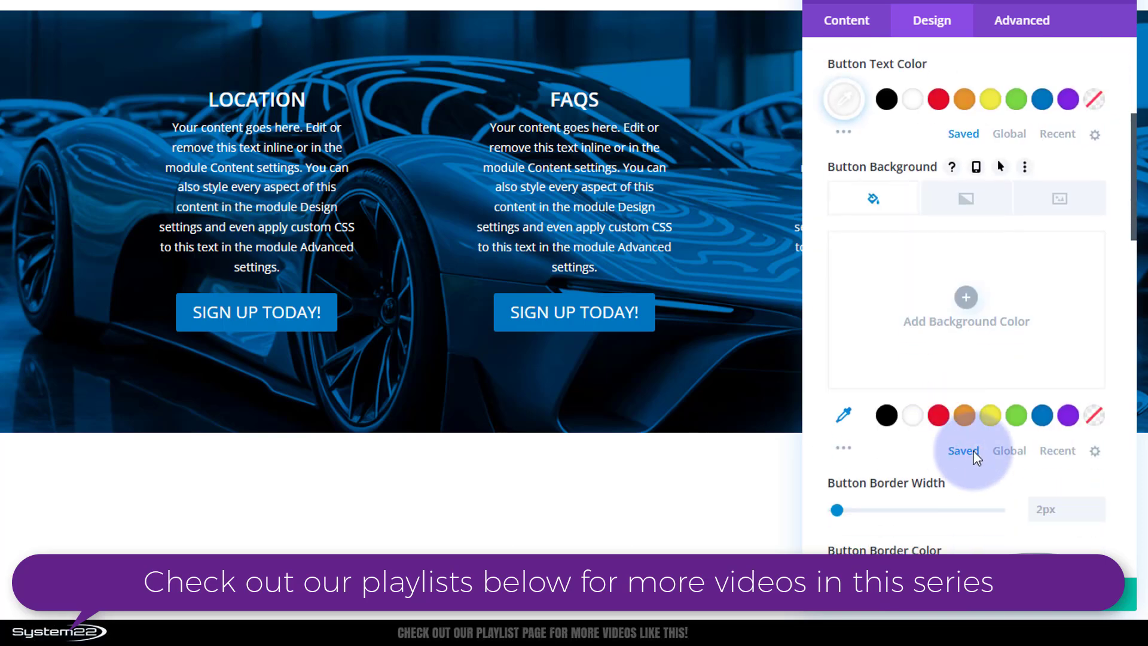
pyautogui.click(1042, 416)
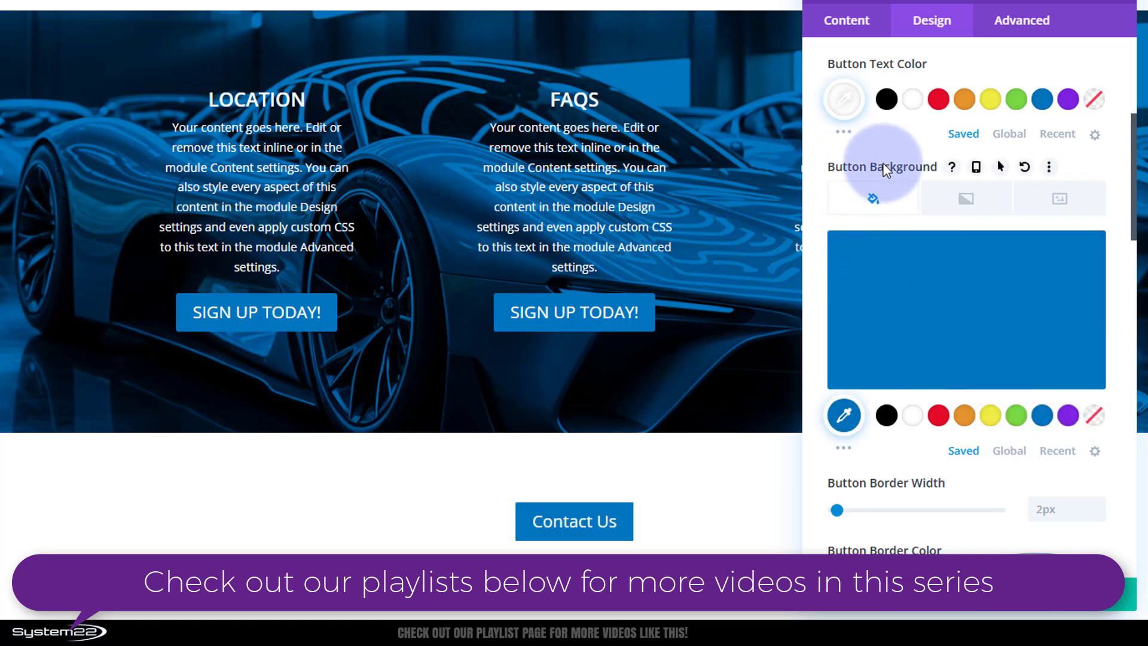
pyautogui.click(1000, 167)
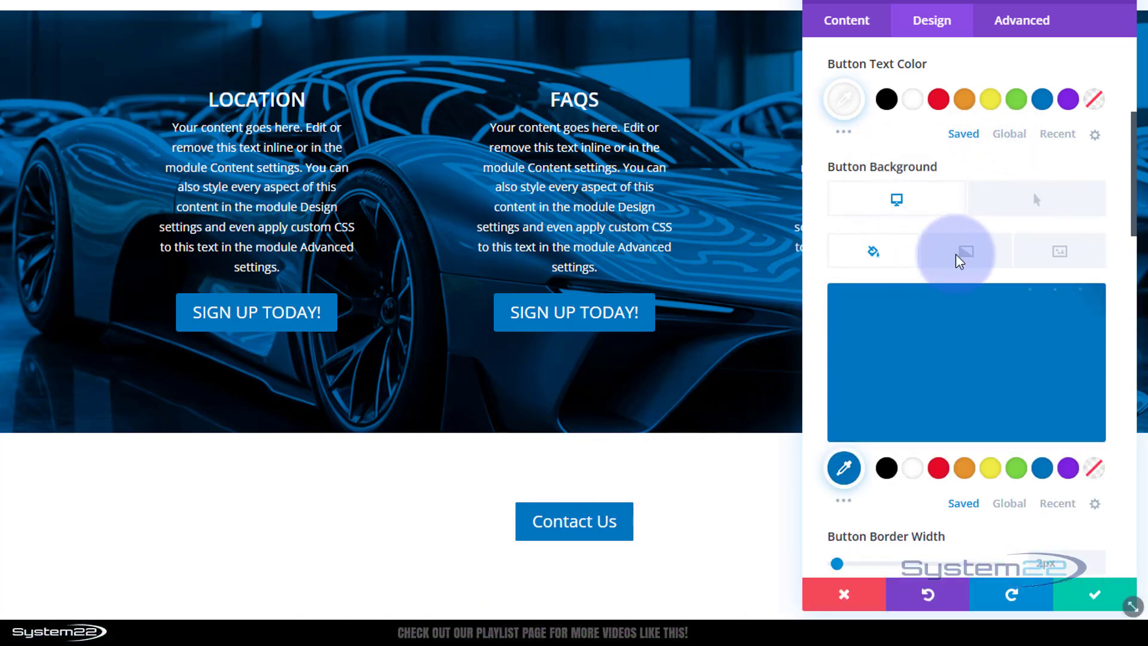
pyautogui.click(1020, 203)
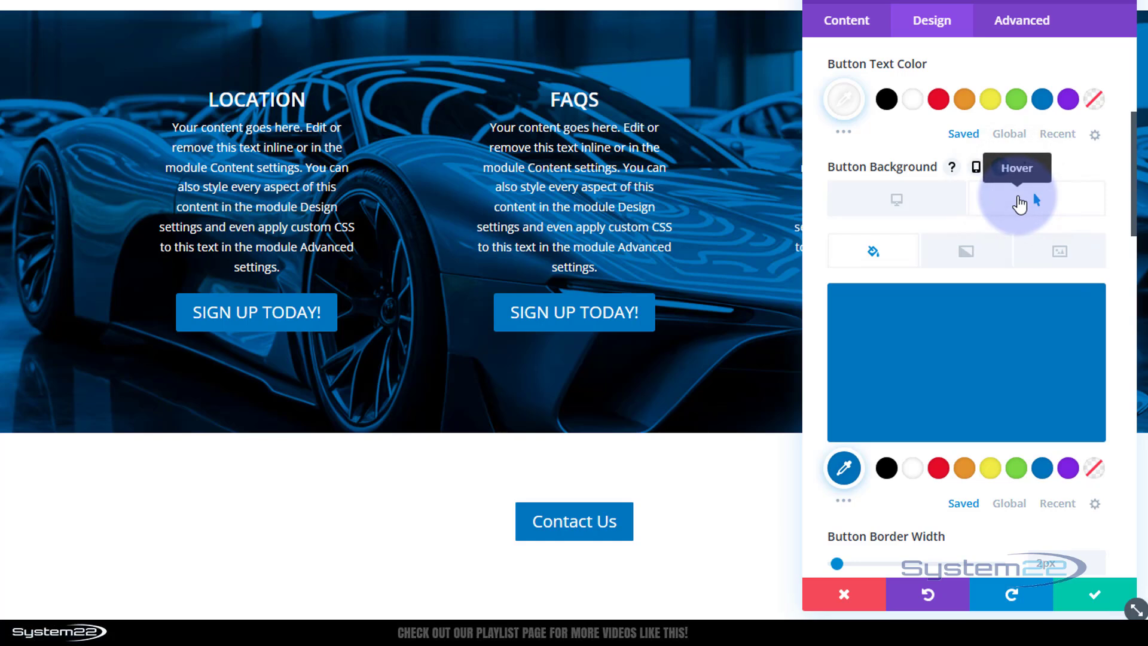
pyautogui.click(966, 470)
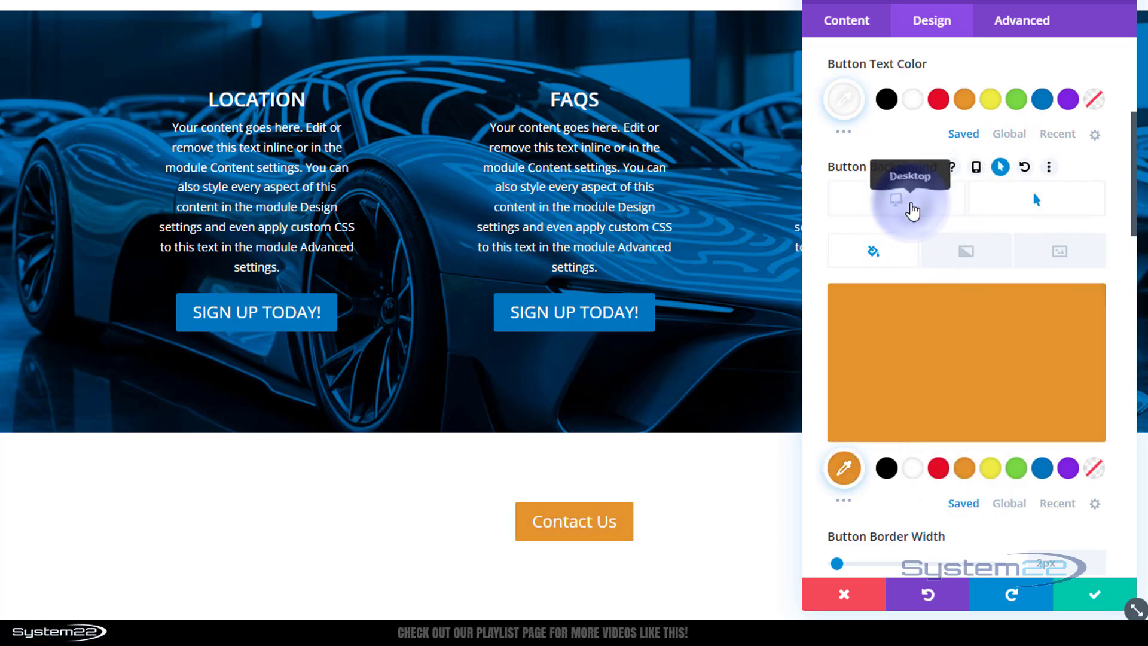
pyautogui.click(913, 211)
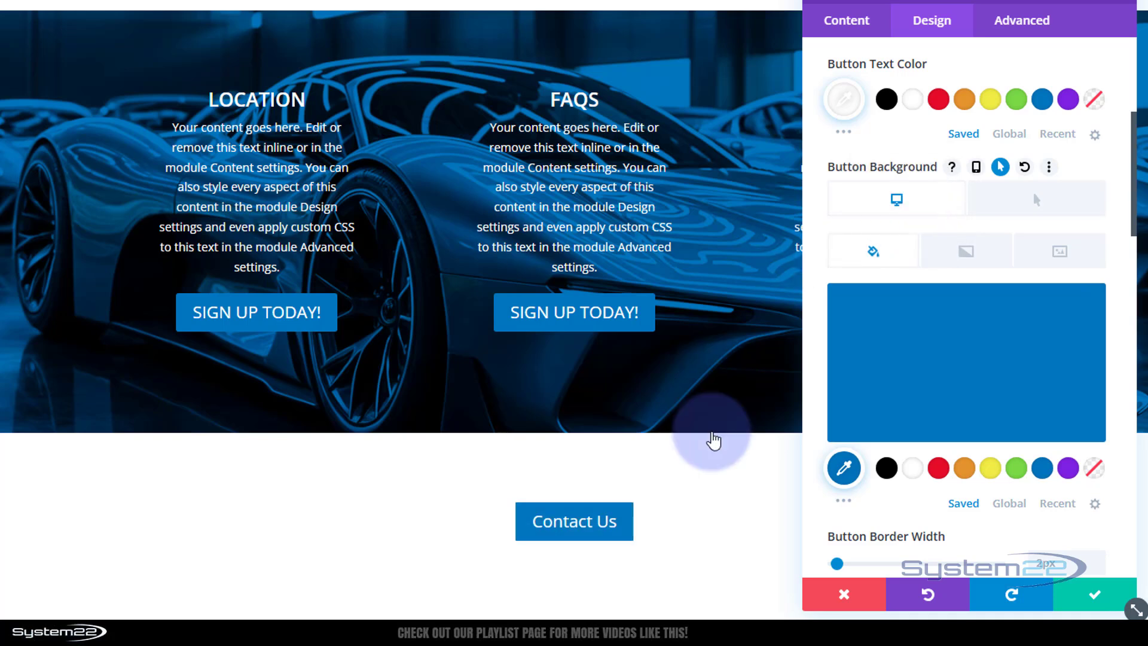
pyautogui.click(1089, 606)
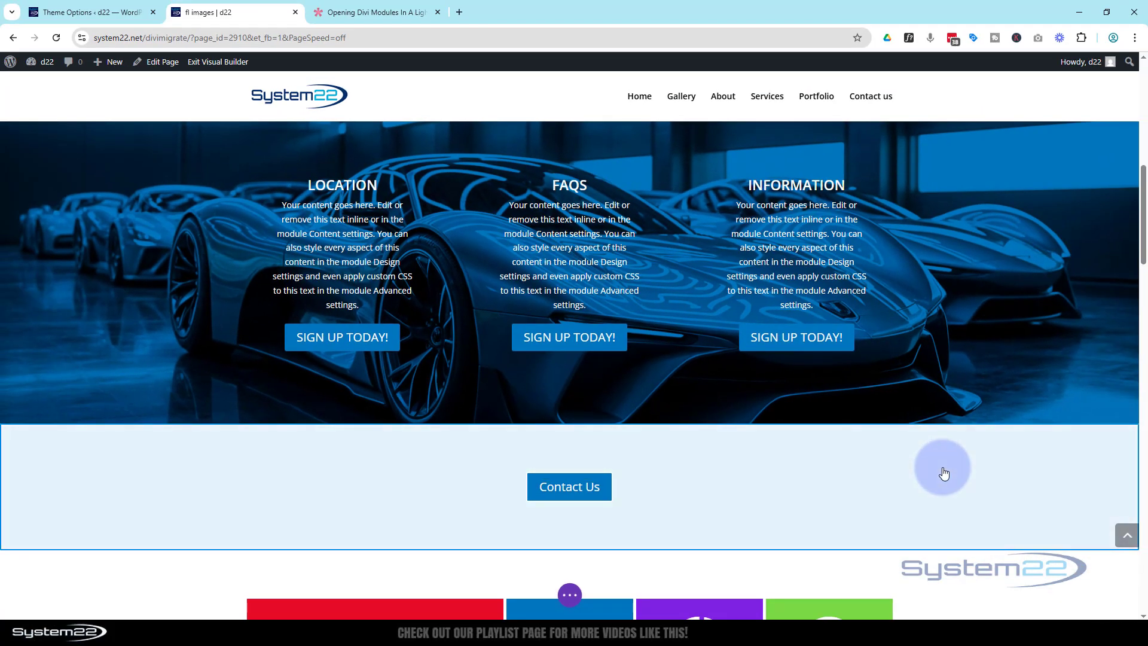
# Insert a regular one-column section below the Contact Us row holding a Contact Form module.
pyautogui.scroll(-2, 938, 472)
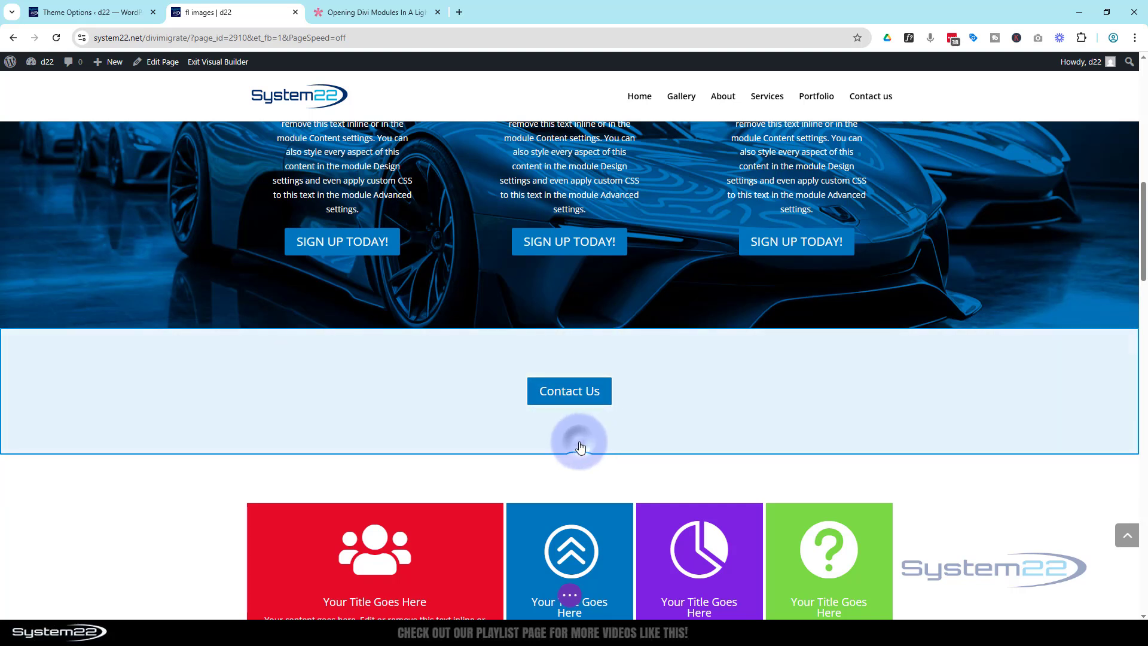
pyautogui.click(569, 458)
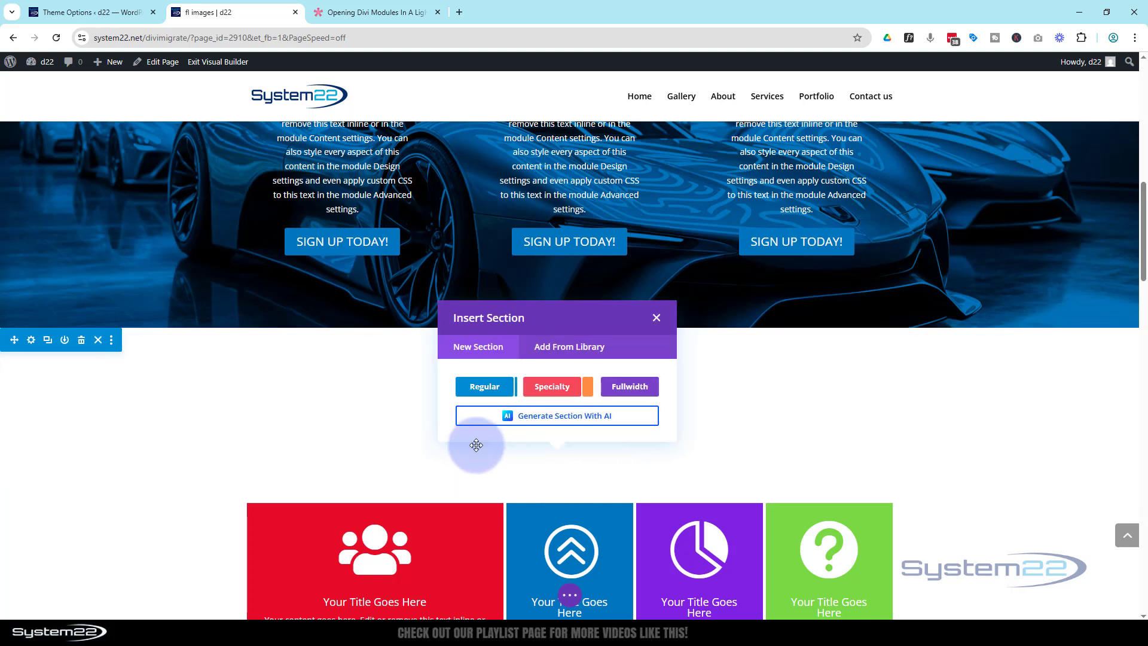
pyautogui.click(485, 388)
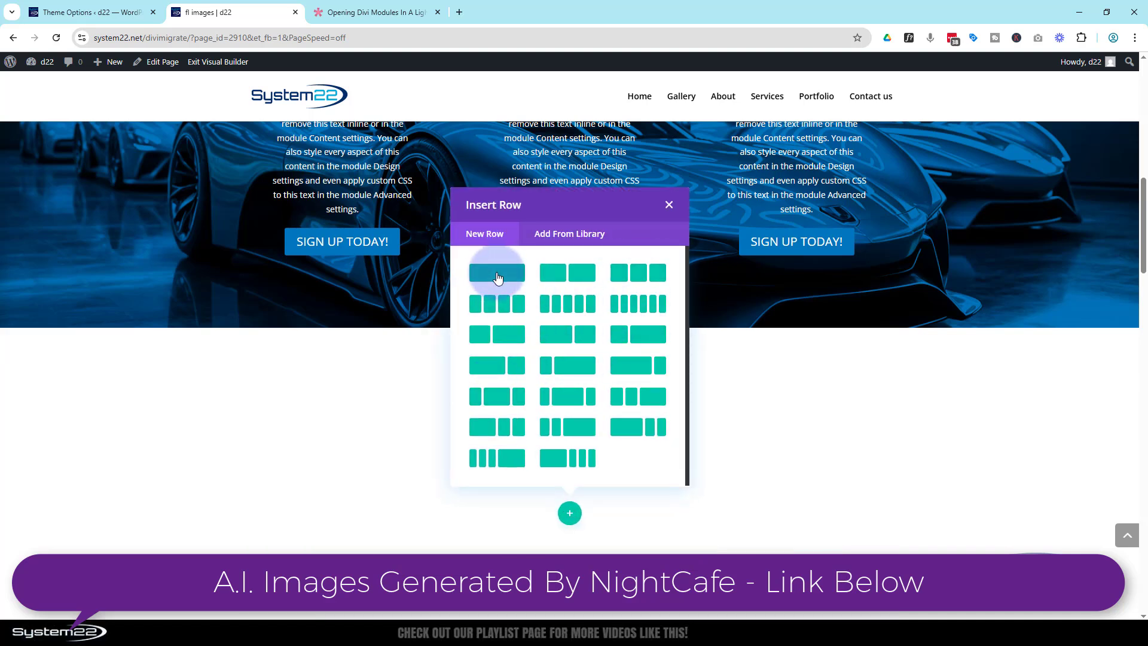
pyautogui.click(498, 275)
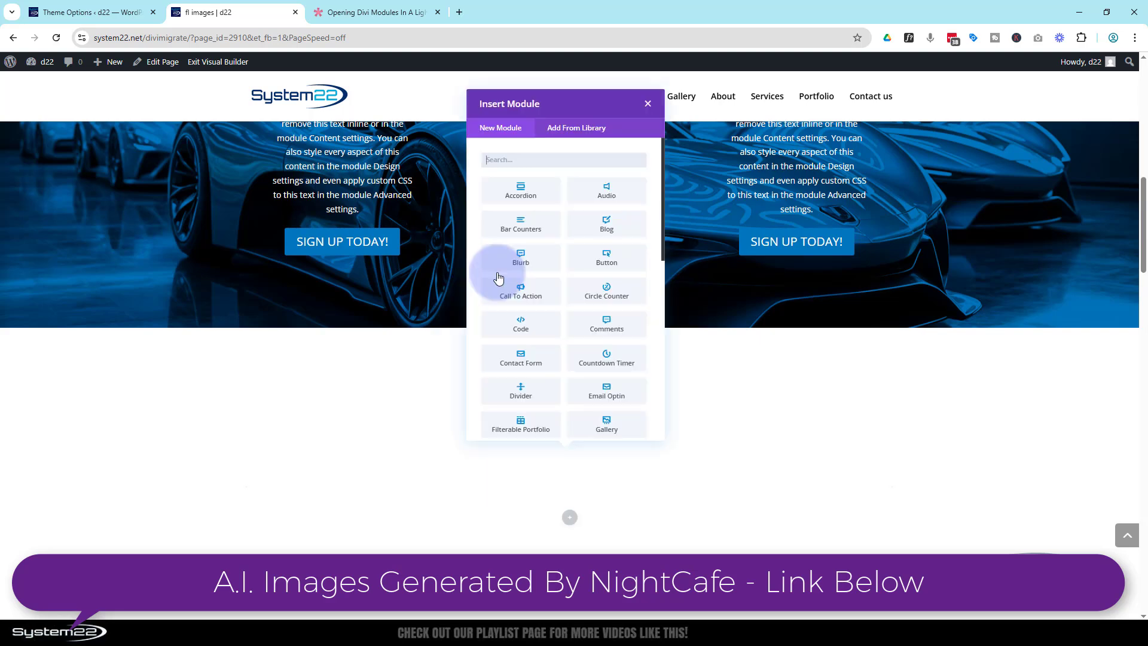
pyautogui.click(520, 418)
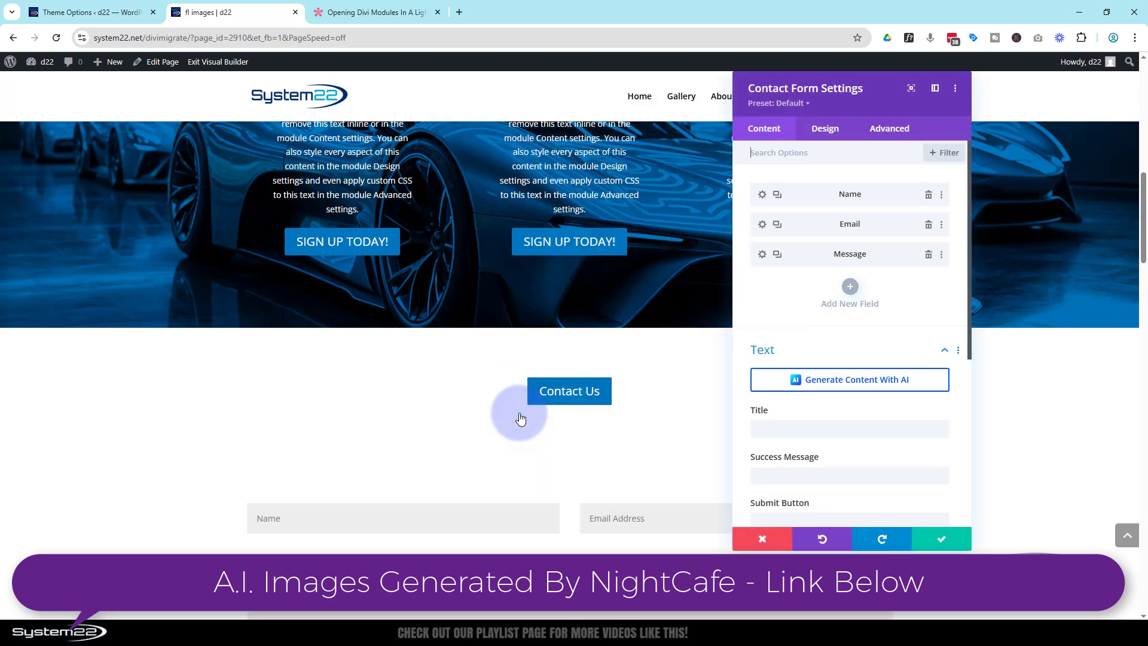
pyautogui.scroll(-2, 249, 424)
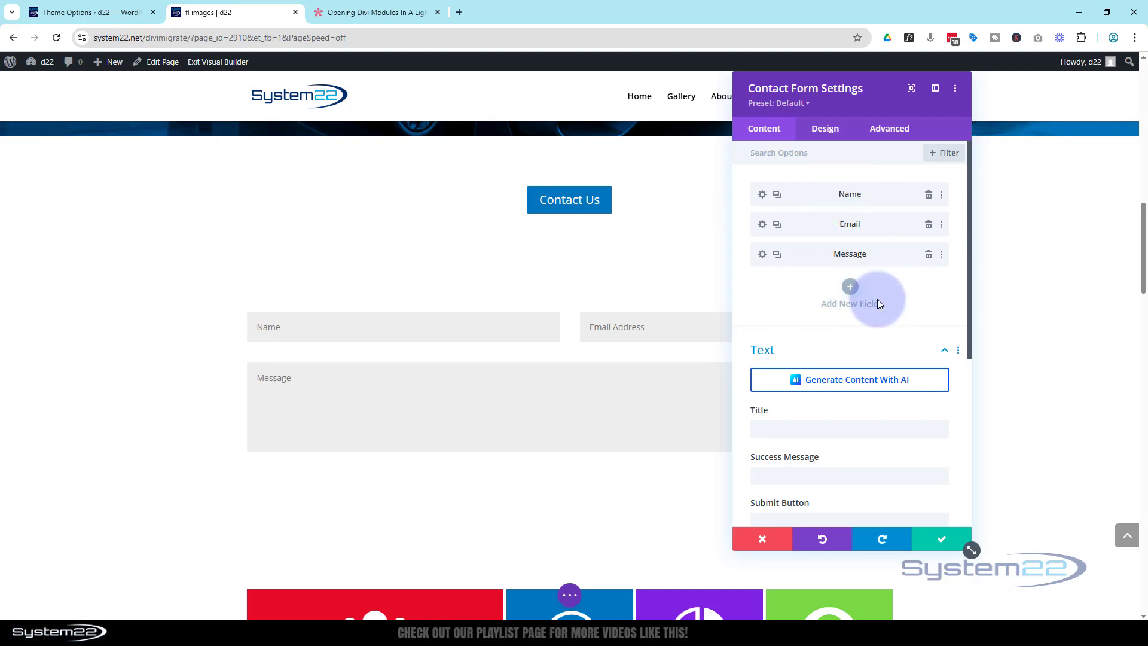
# Title the contact form 'Reach Out today' and style the heading uppercase and centred.
pyautogui.scroll(-3, 878, 299)
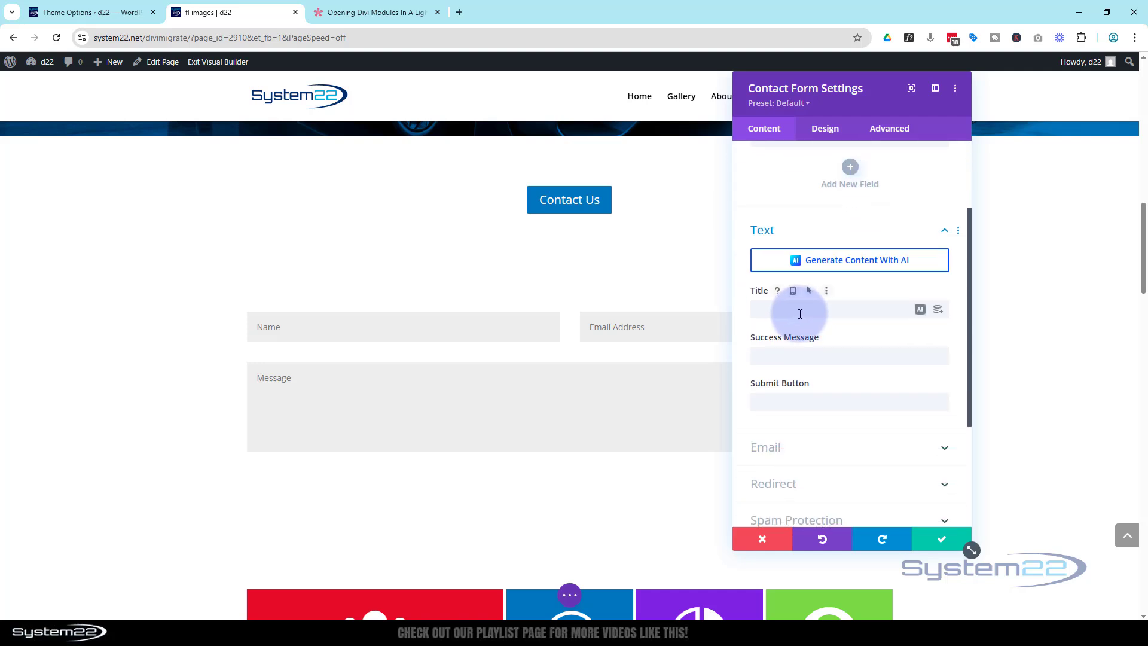
pyautogui.click(799, 309)
pyautogui.write('Reach Out today')
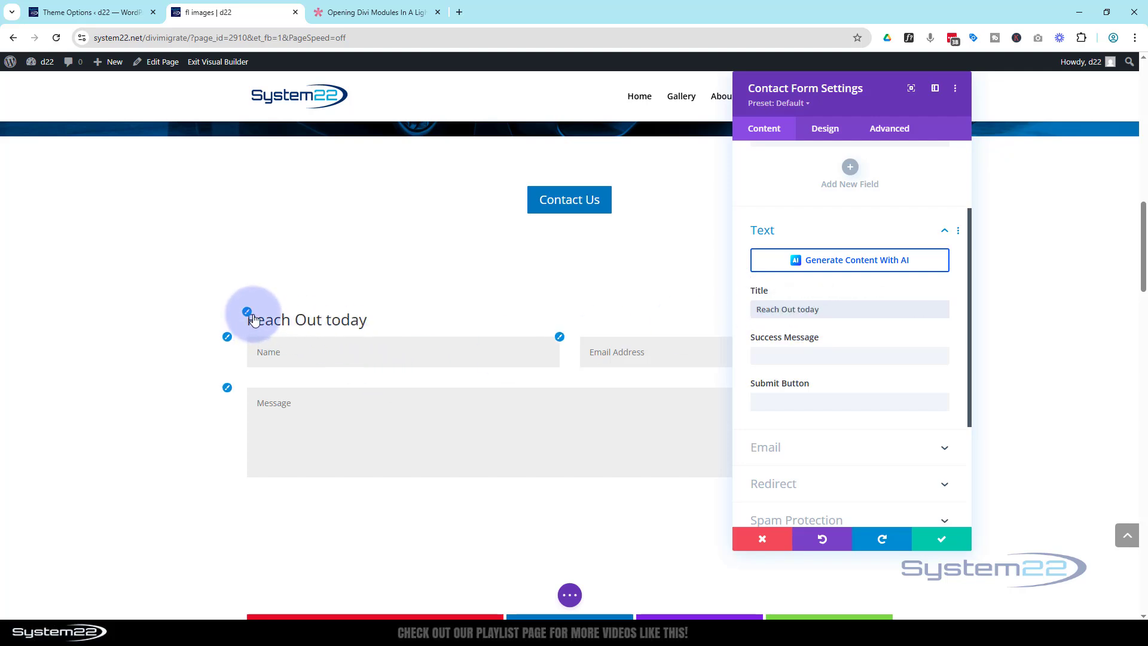
pyautogui.click(247, 313)
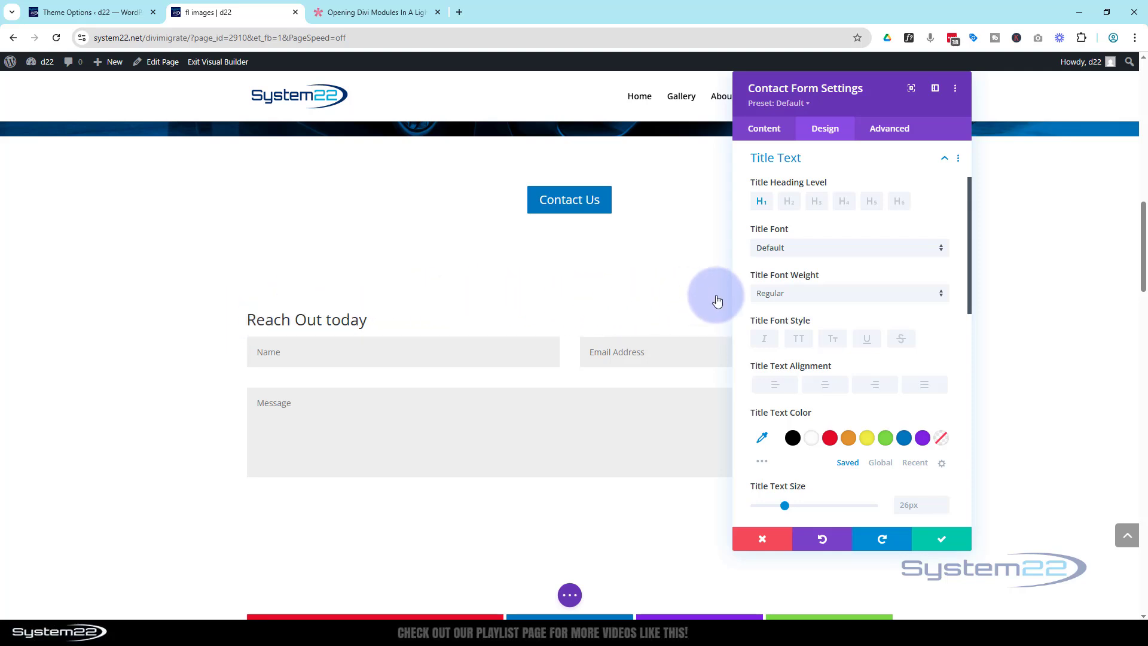
pyautogui.click(799, 339)
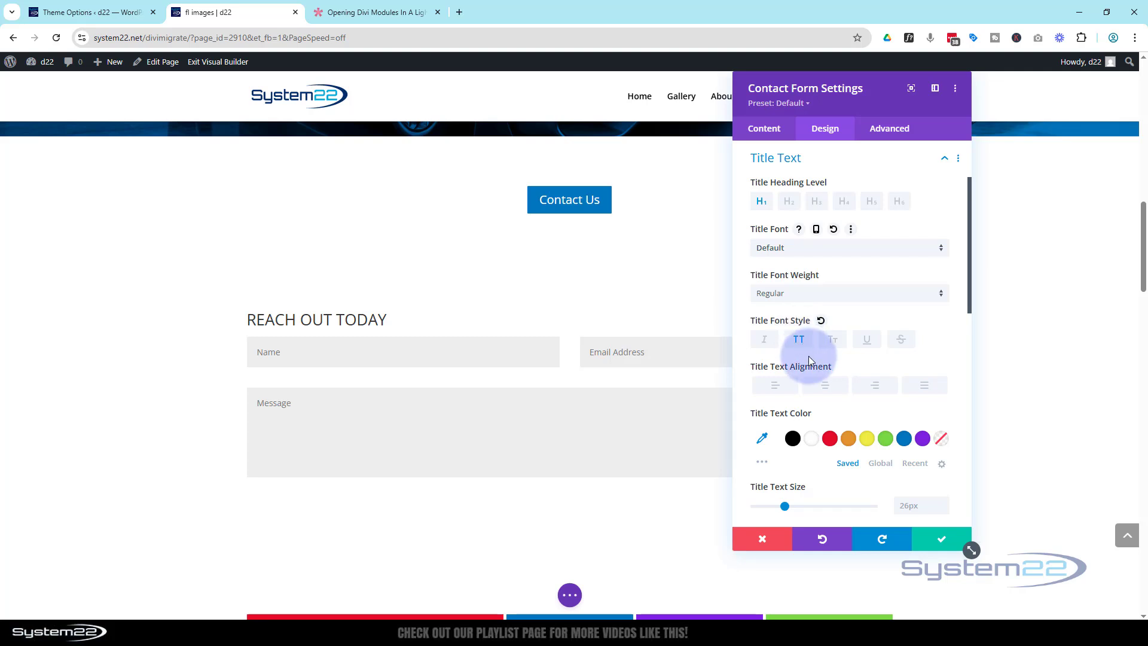
pyautogui.click(828, 386)
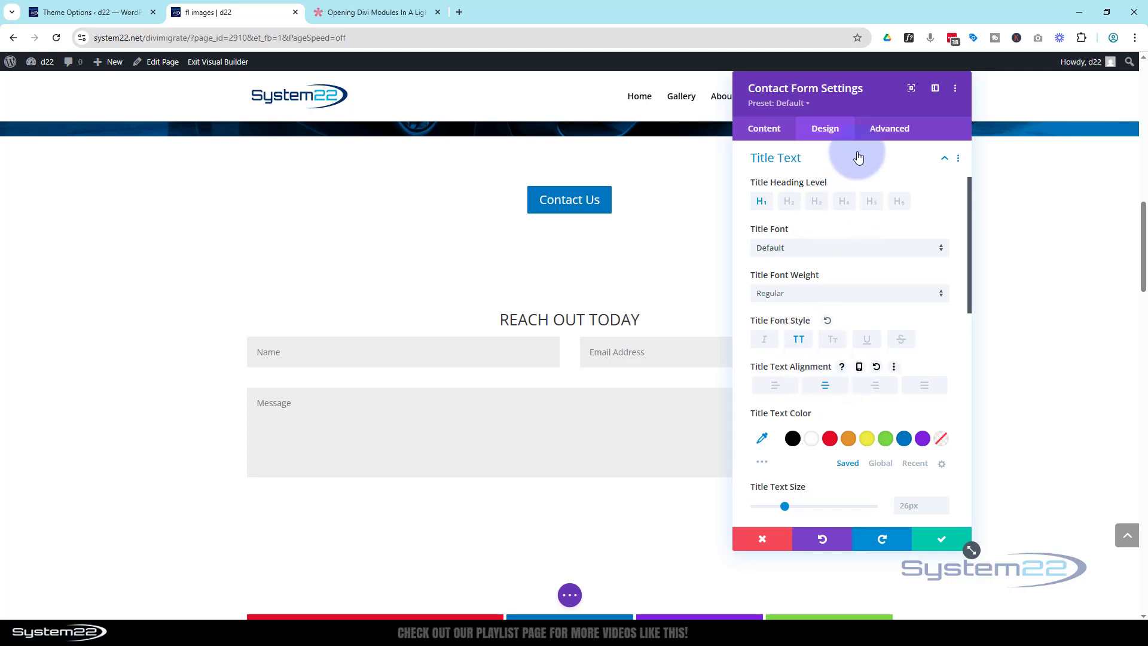
pyautogui.moveTo(873, 107); pyautogui.dragTo(627, 123)
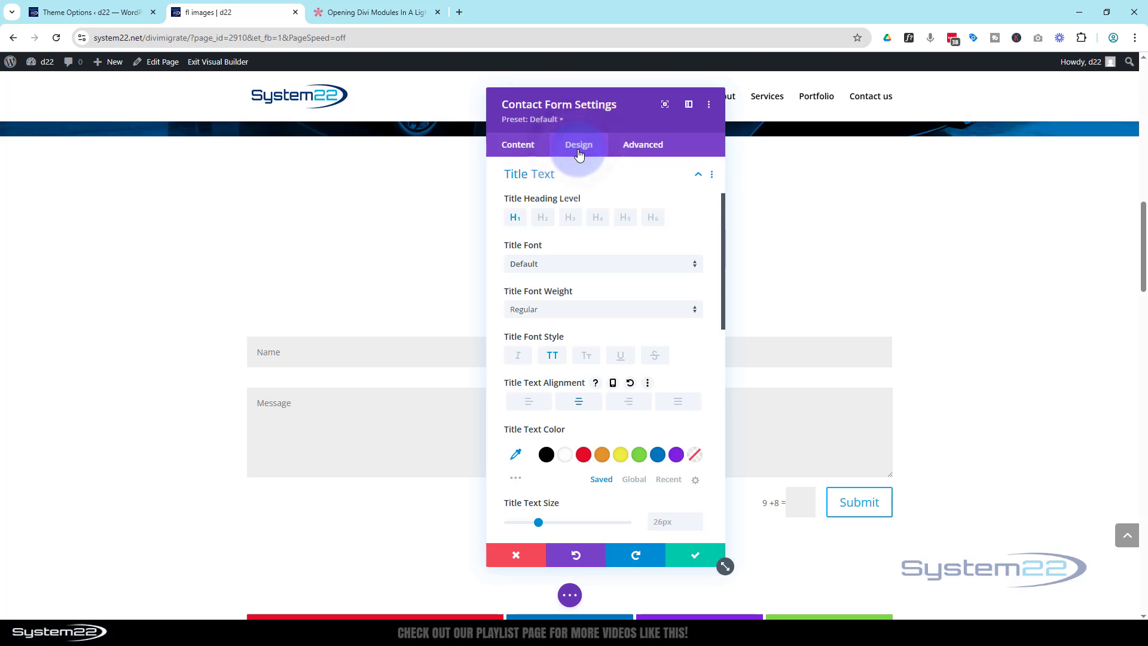
# Give the Submit button custom styles: white text, blue background, blue border, then save the form.
pyautogui.scroll(-8, 604, 233)
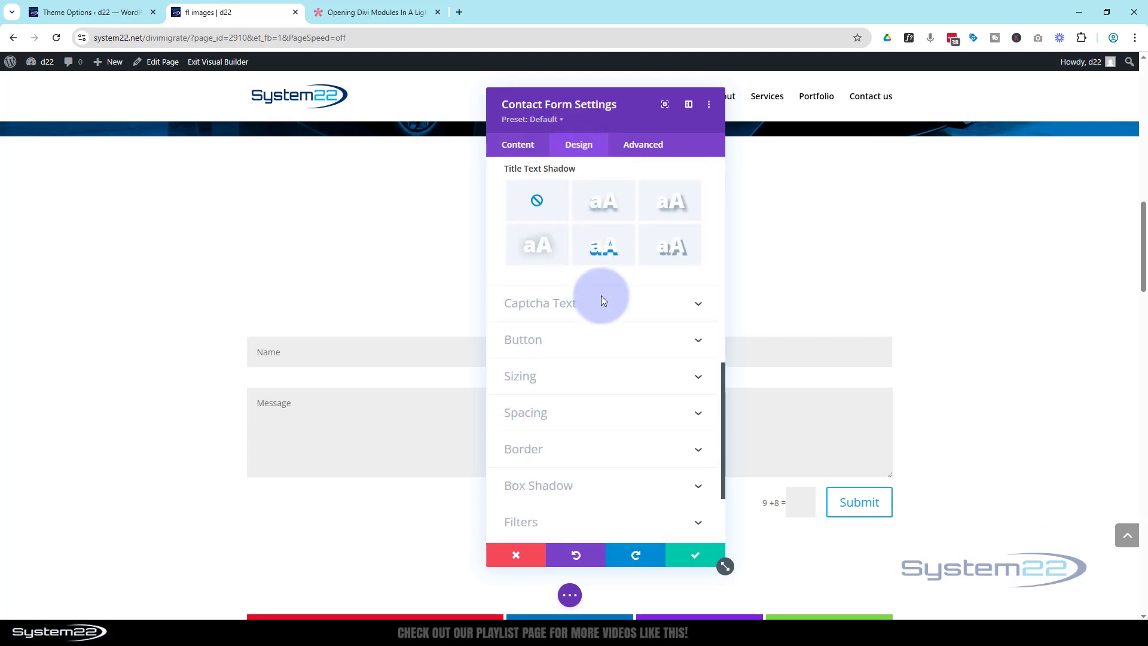
pyautogui.click(589, 341)
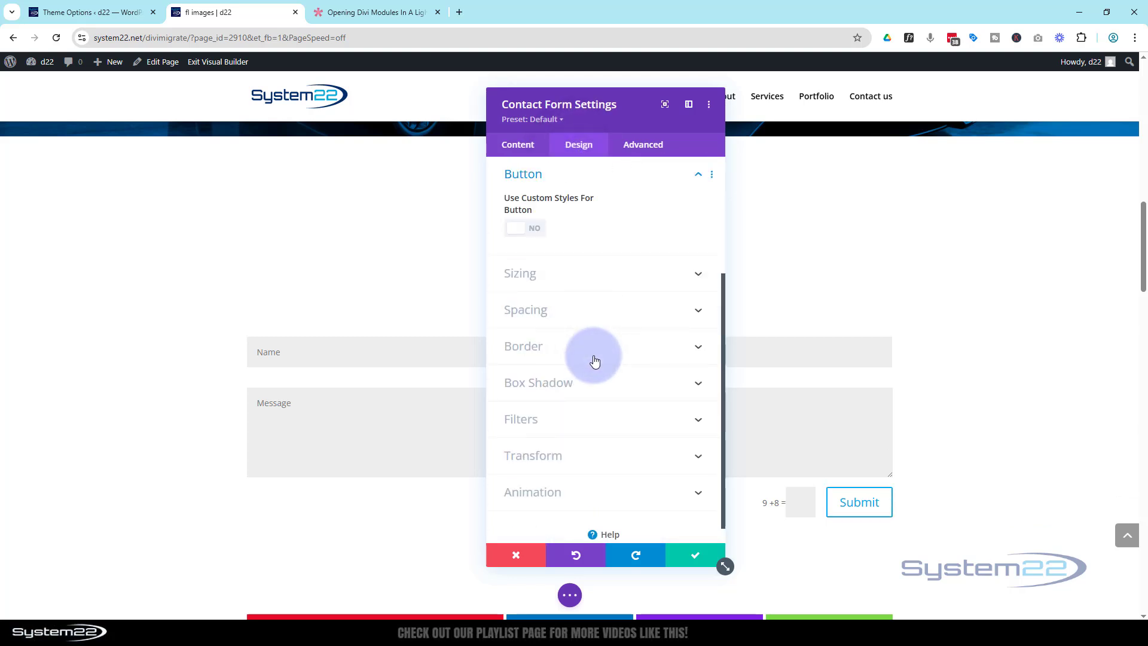
pyautogui.click(536, 230)
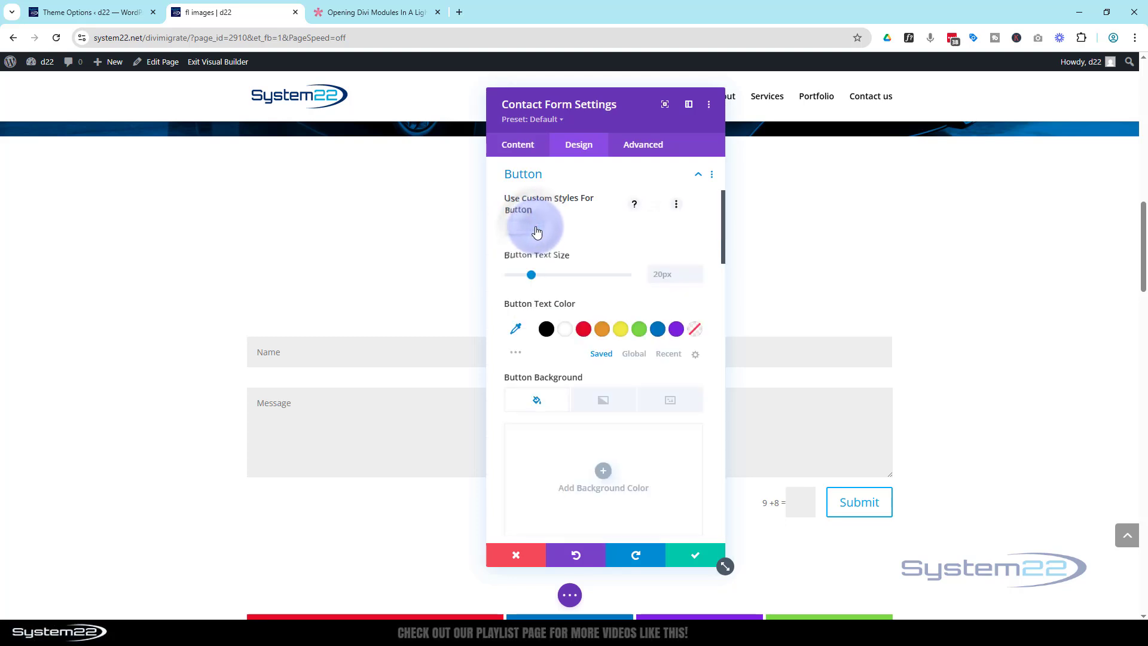
pyautogui.click(567, 330)
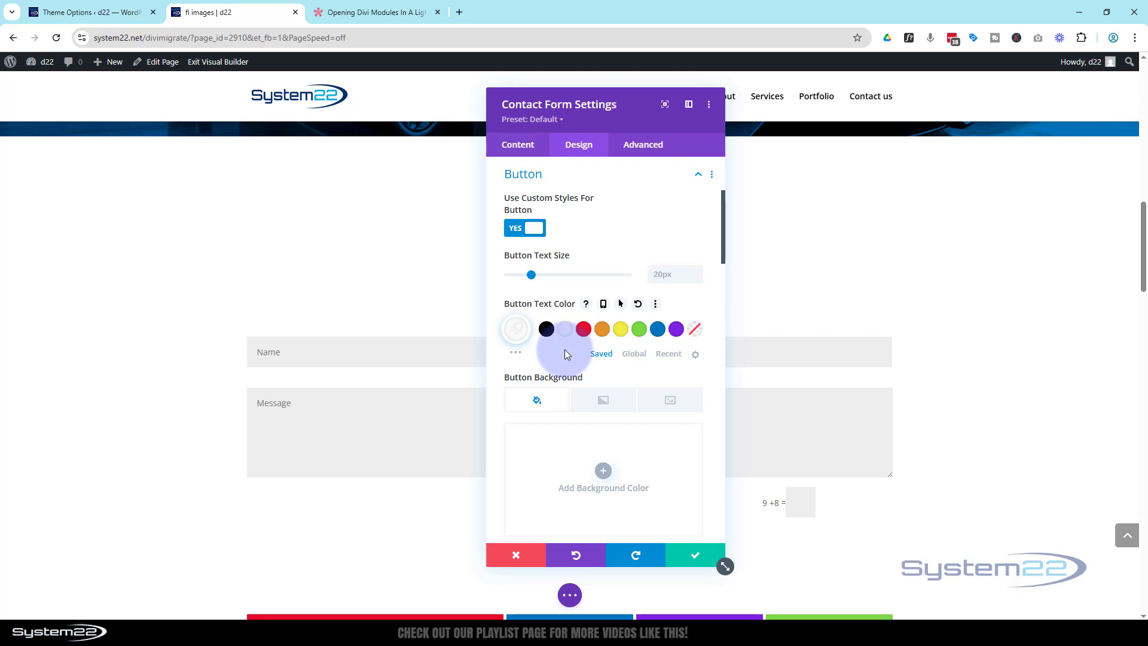
pyautogui.scroll(-4, 566, 354)
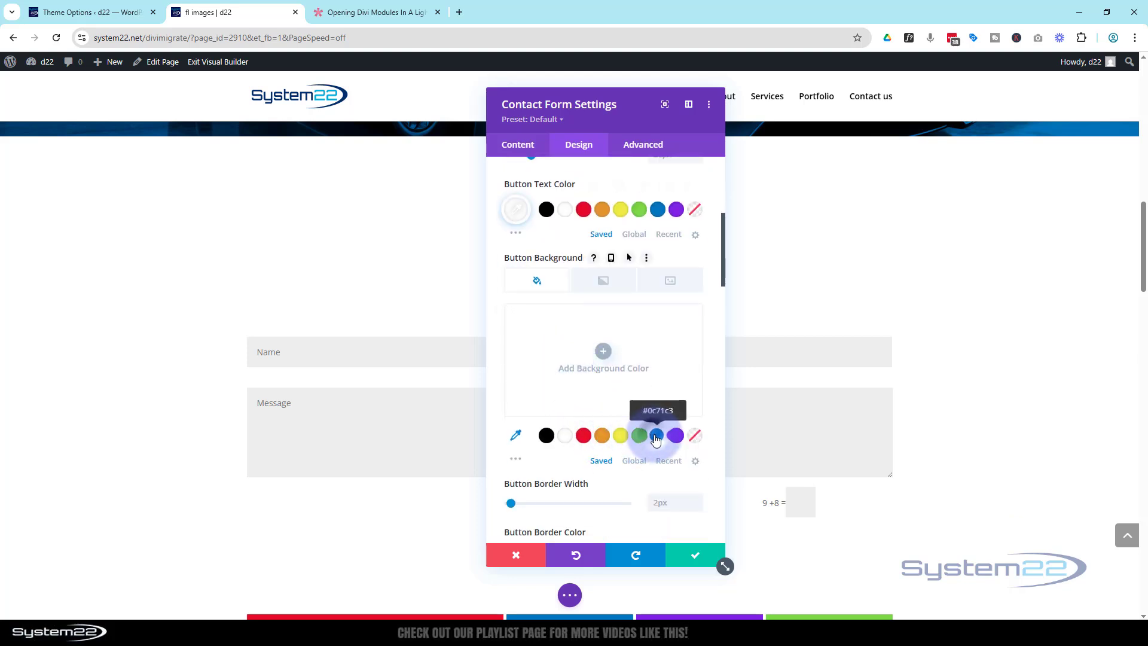
pyautogui.click(656, 437)
pyautogui.scroll(-2, 656, 436)
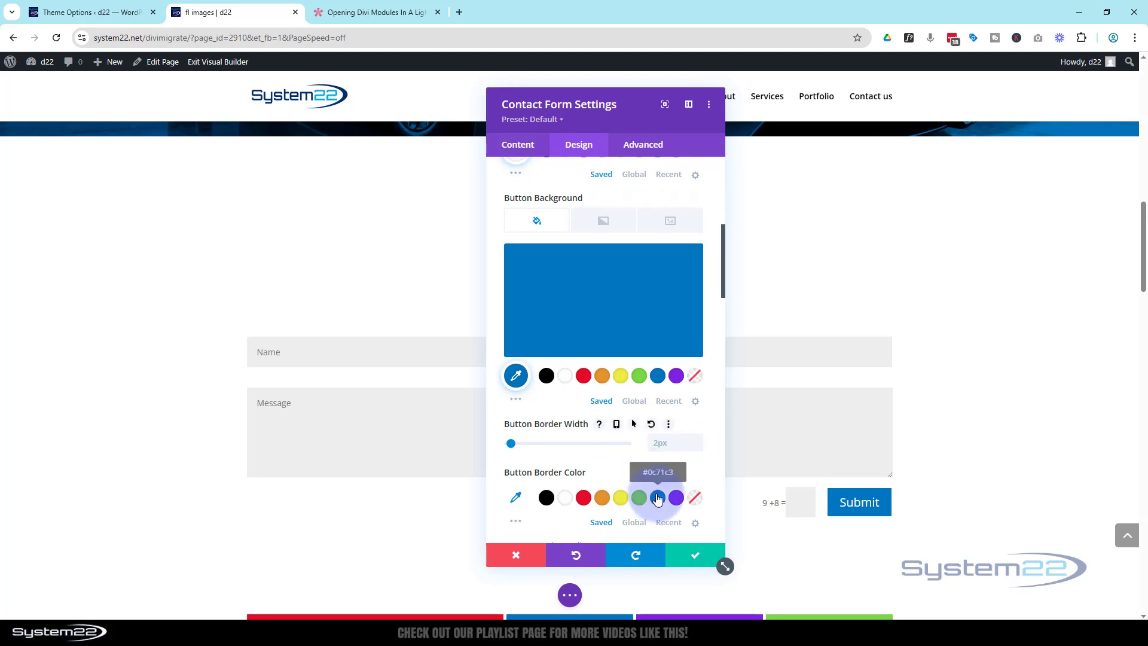
pyautogui.click(657, 497)
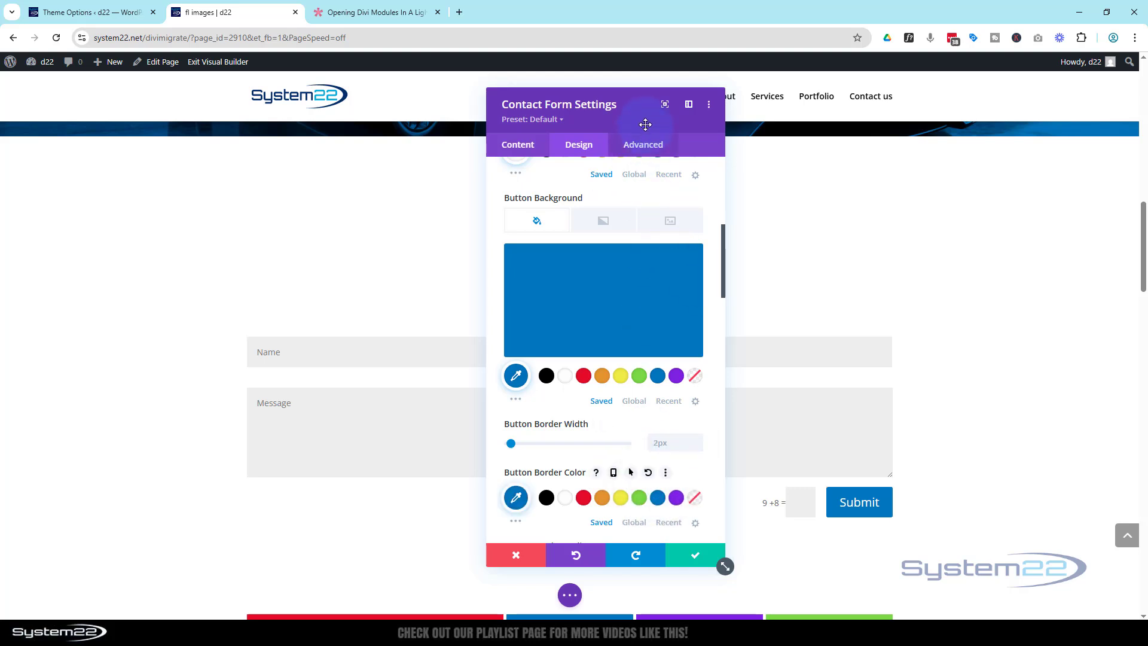
pyautogui.moveTo(640, 119); pyautogui.dragTo(946, 136)
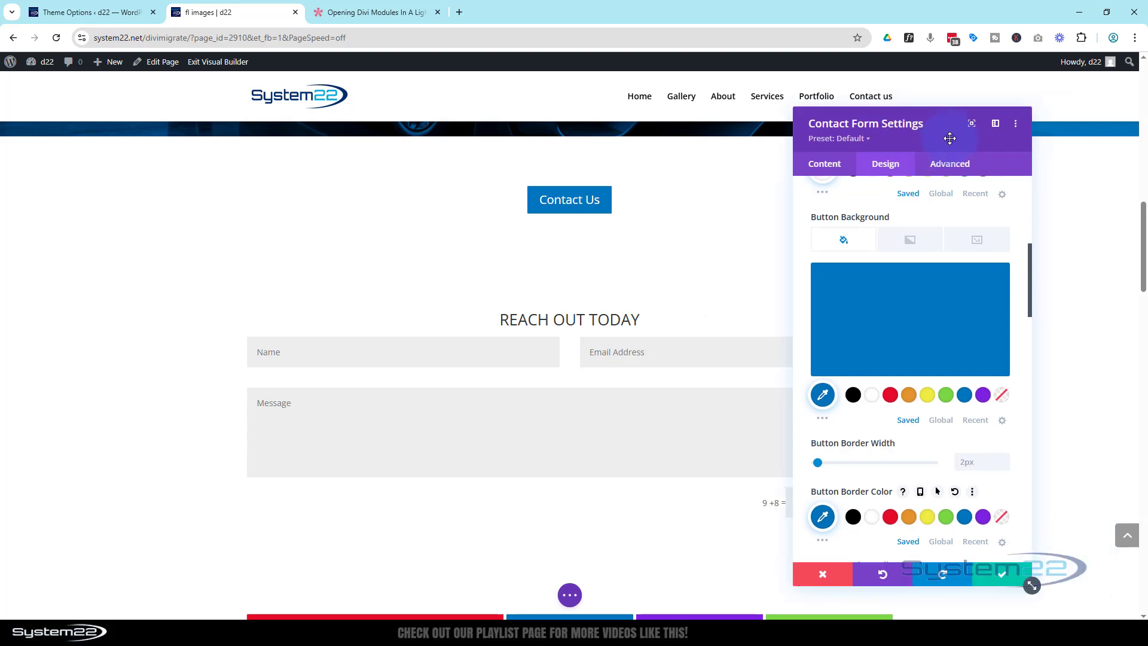
pyautogui.click(1004, 580)
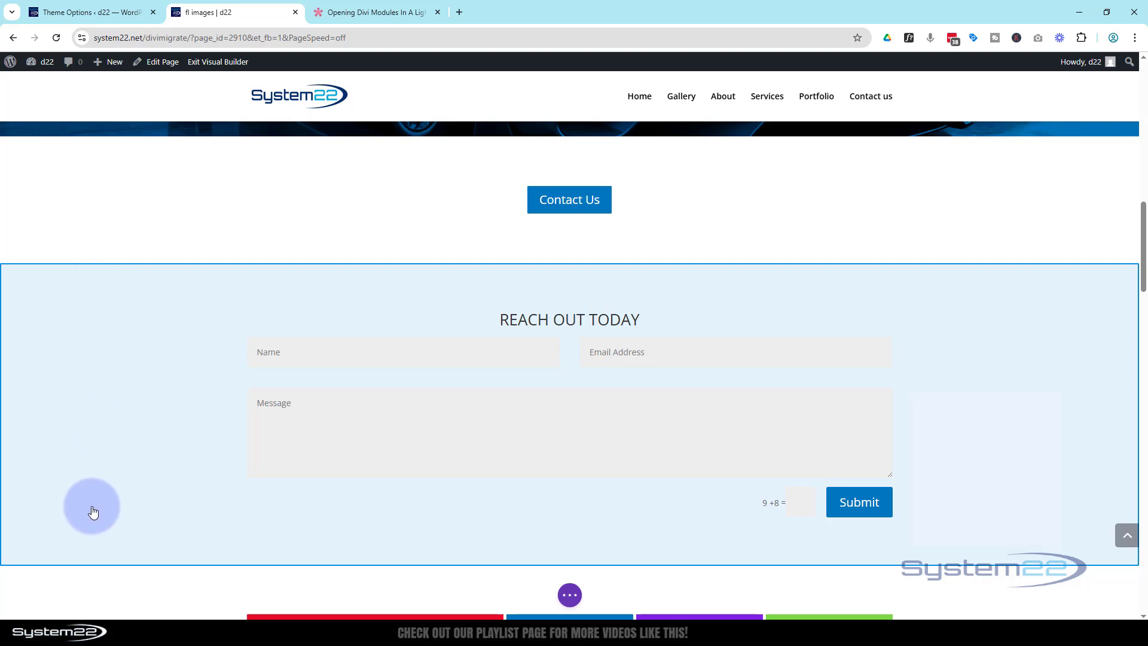
# Set the contact section background to black at 0.87 opacity, rgba(0,0,0,0.87), and save.
pyautogui.click(110, 392)
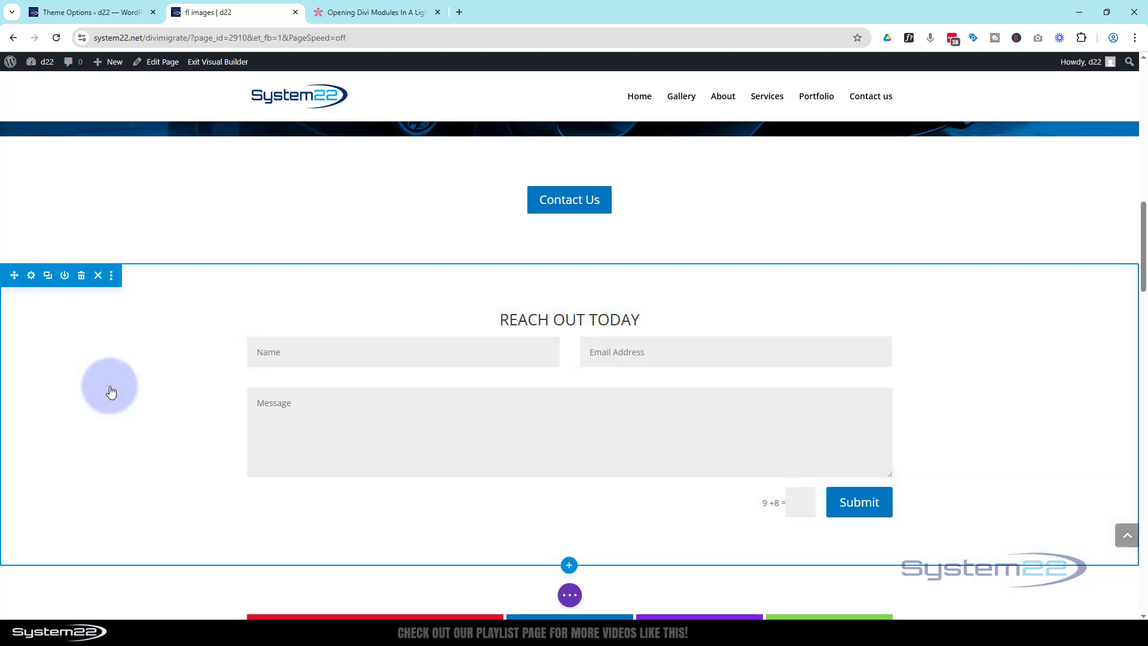
pyautogui.click(32, 276)
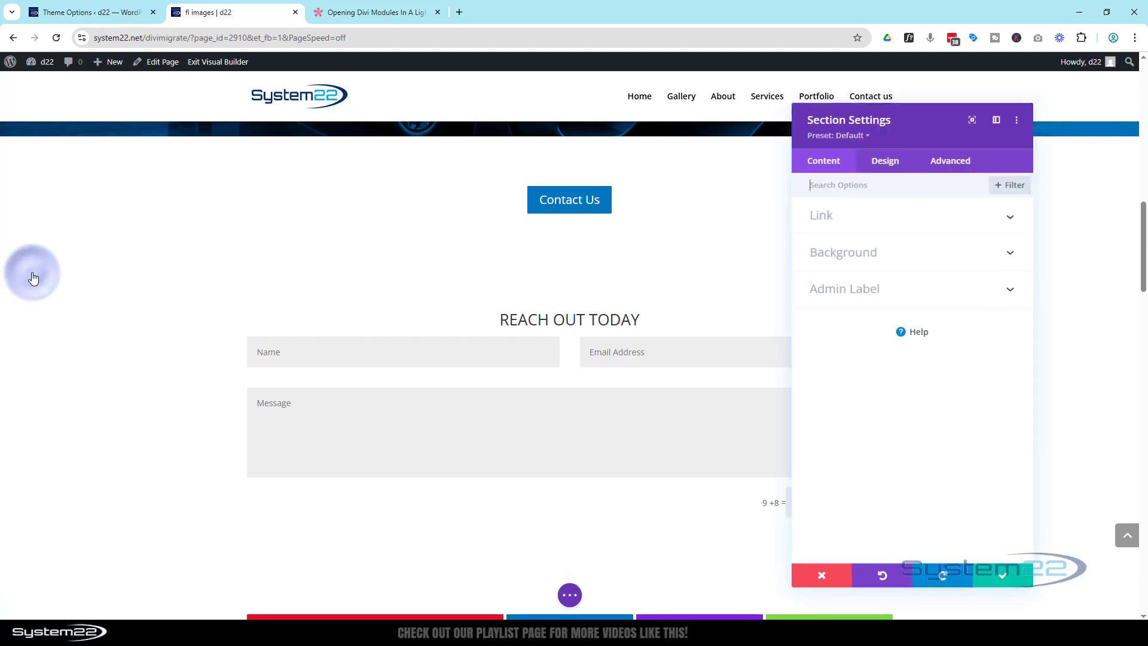
pyautogui.click(871, 252)
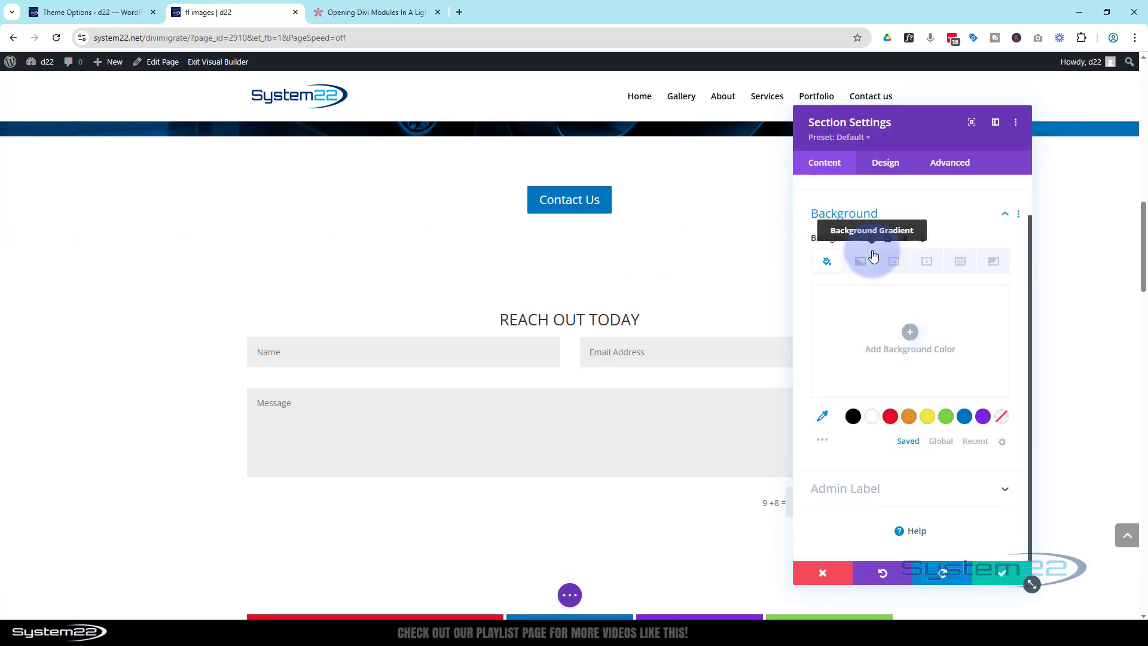
pyautogui.click(853, 417)
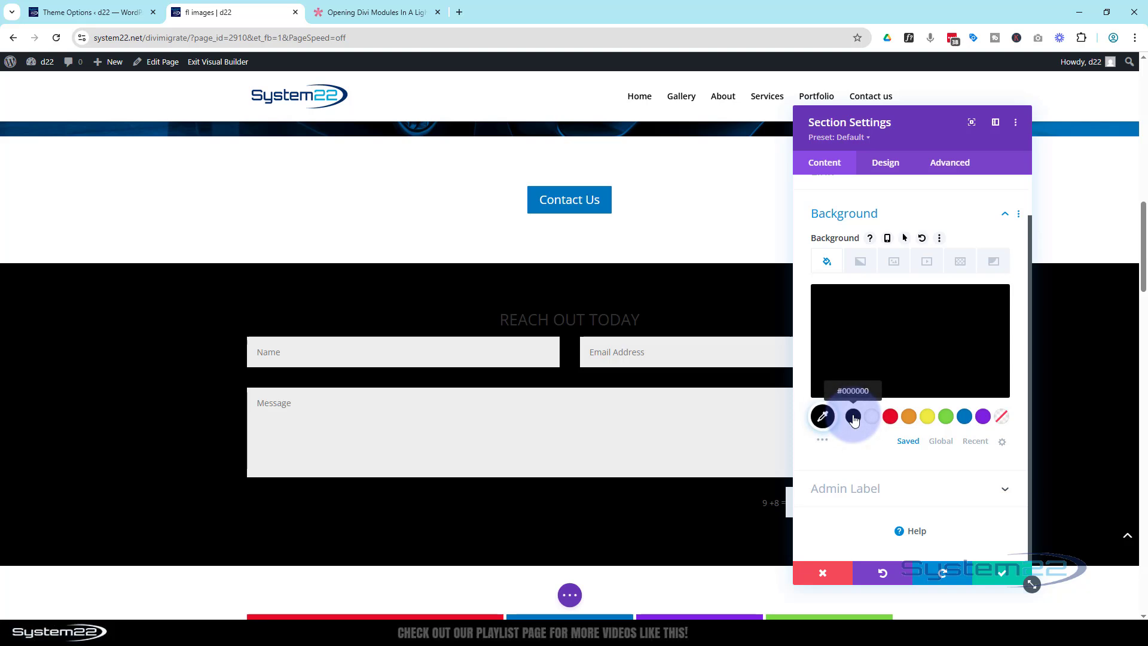
pyautogui.click(956, 338)
pyautogui.click(996, 307)
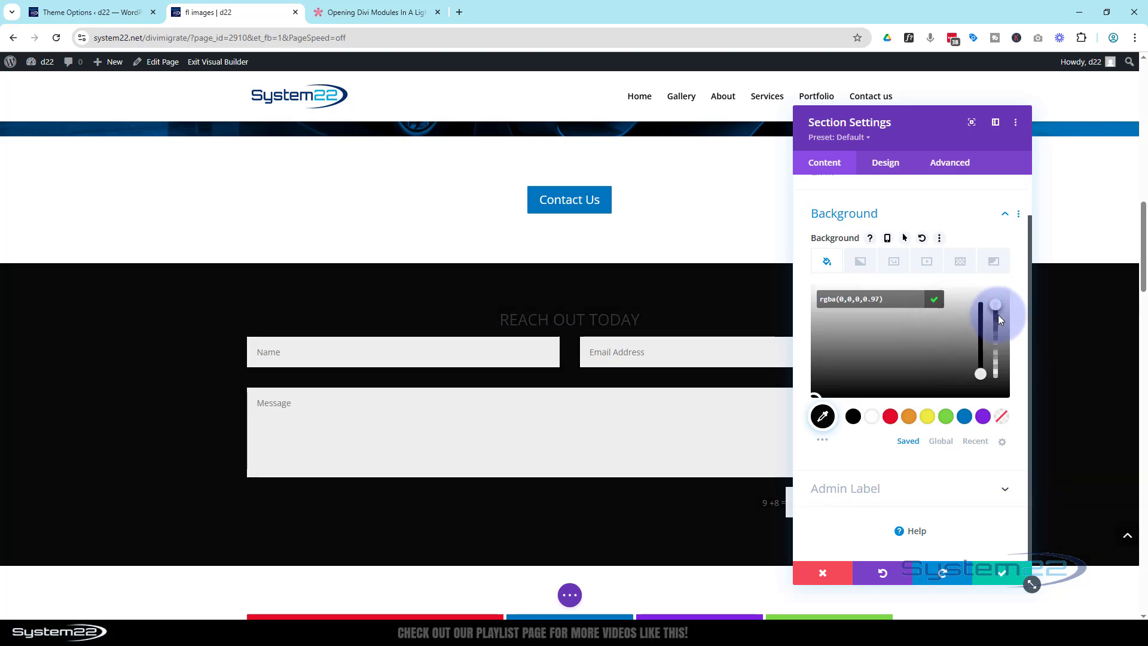
pyautogui.moveTo(999, 323); pyautogui.dragTo(998, 324)
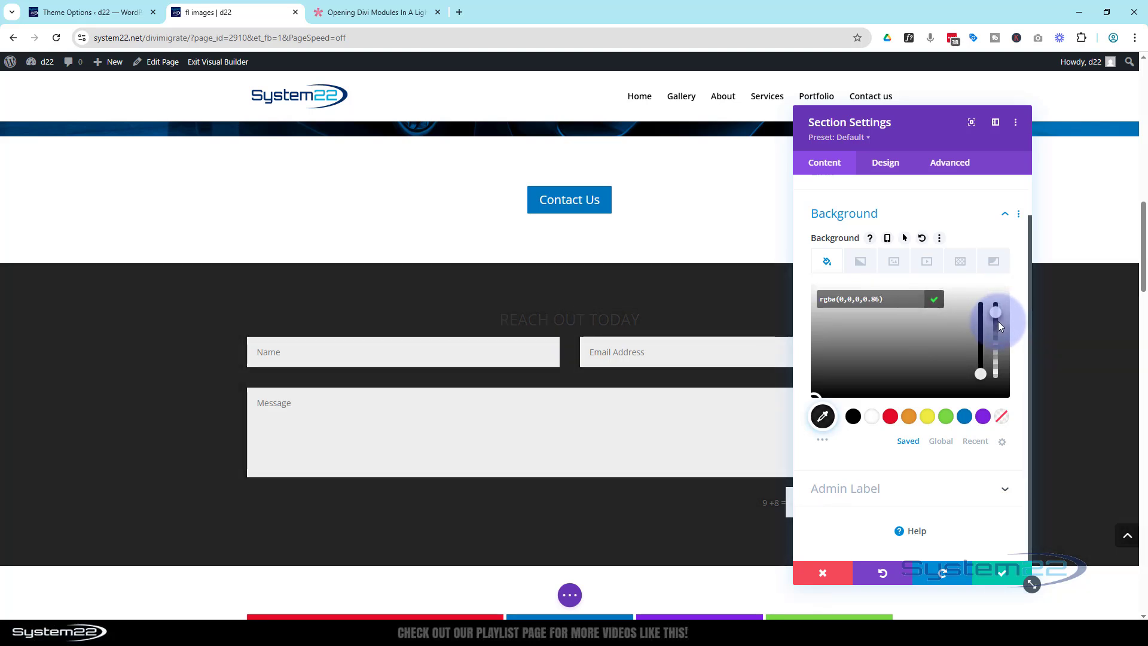
pyautogui.moveTo(999, 322); pyautogui.dragTo(999, 321)
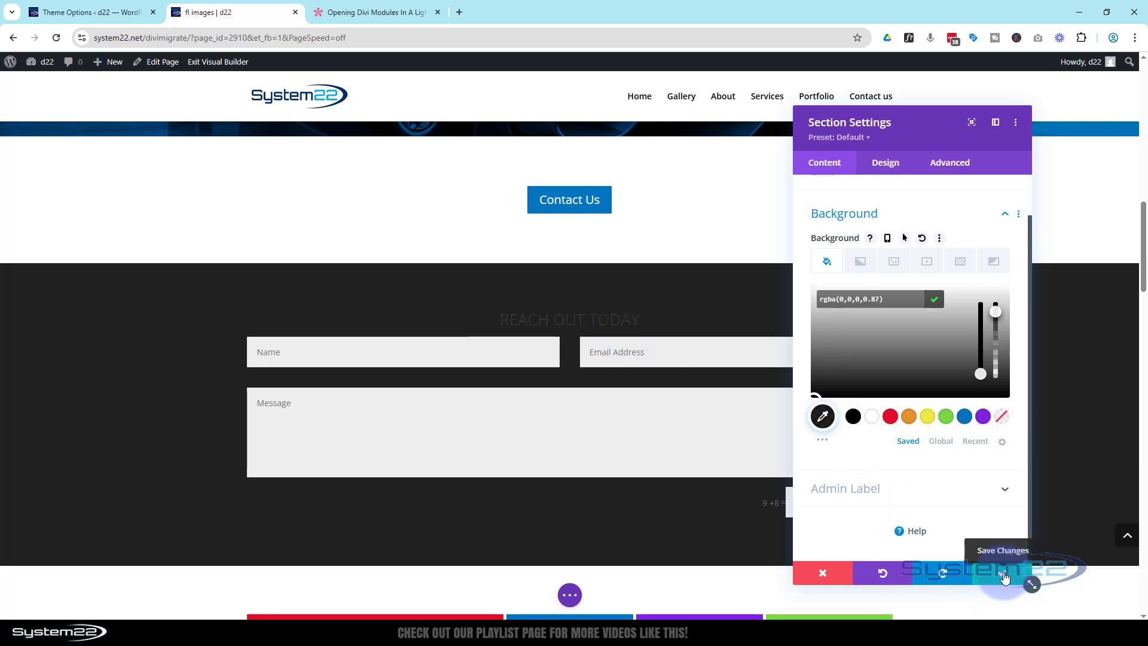
pyautogui.click(1004, 576)
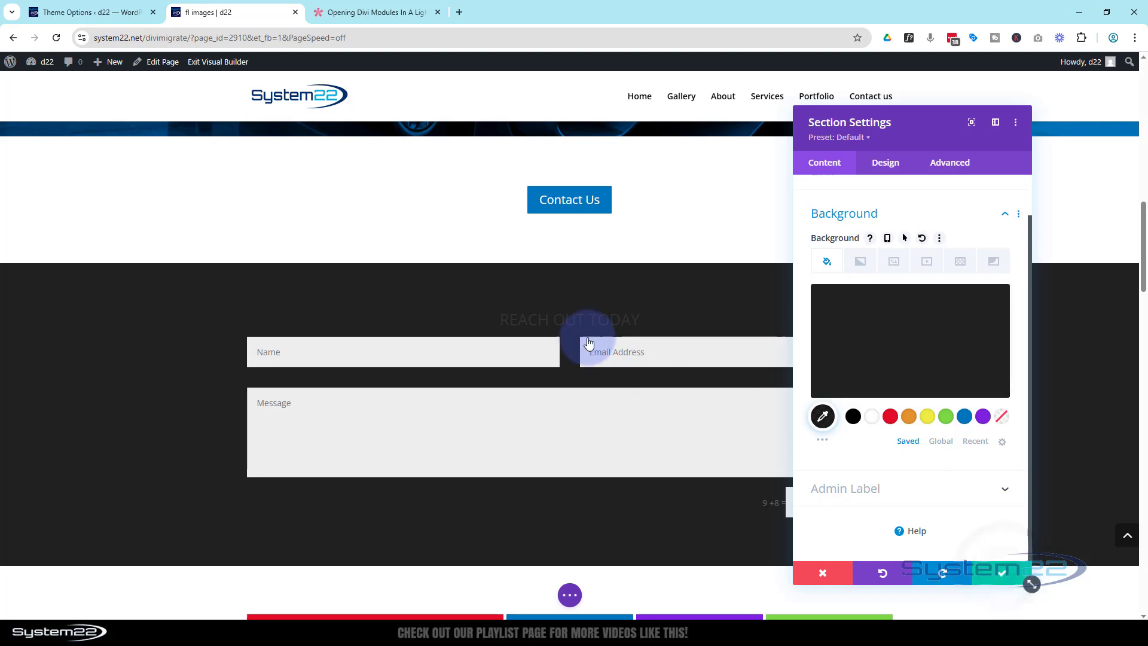
# Rename the contact form title to 'CF 2', colour it white, and save the module.
pyautogui.moveTo(574, 330)
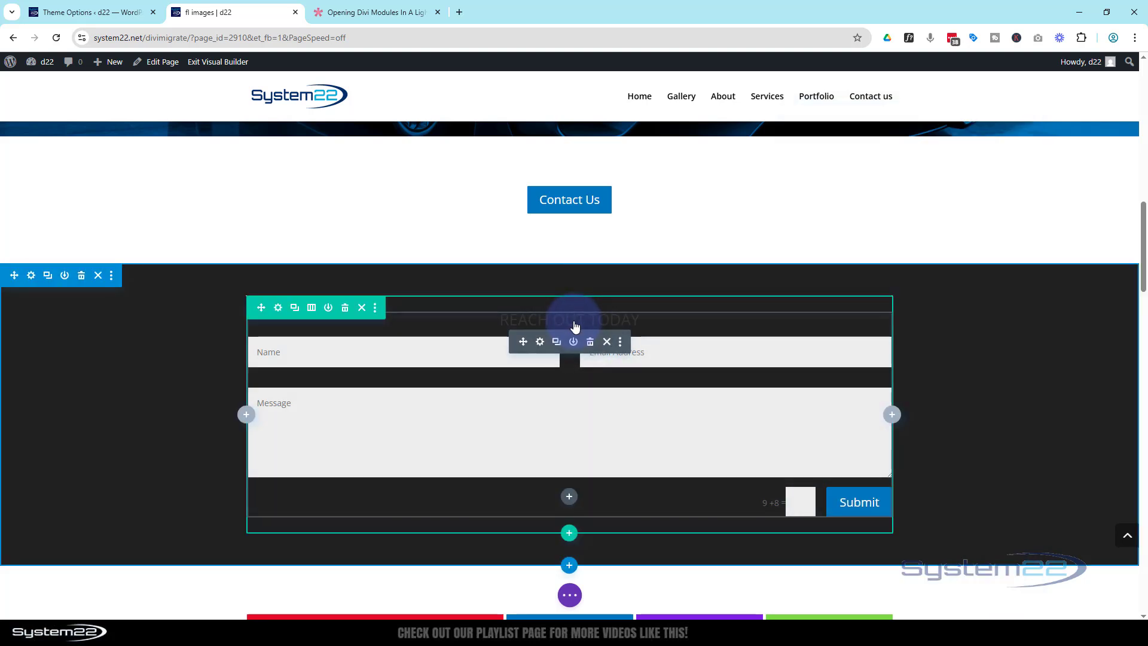
pyautogui.click(539, 343)
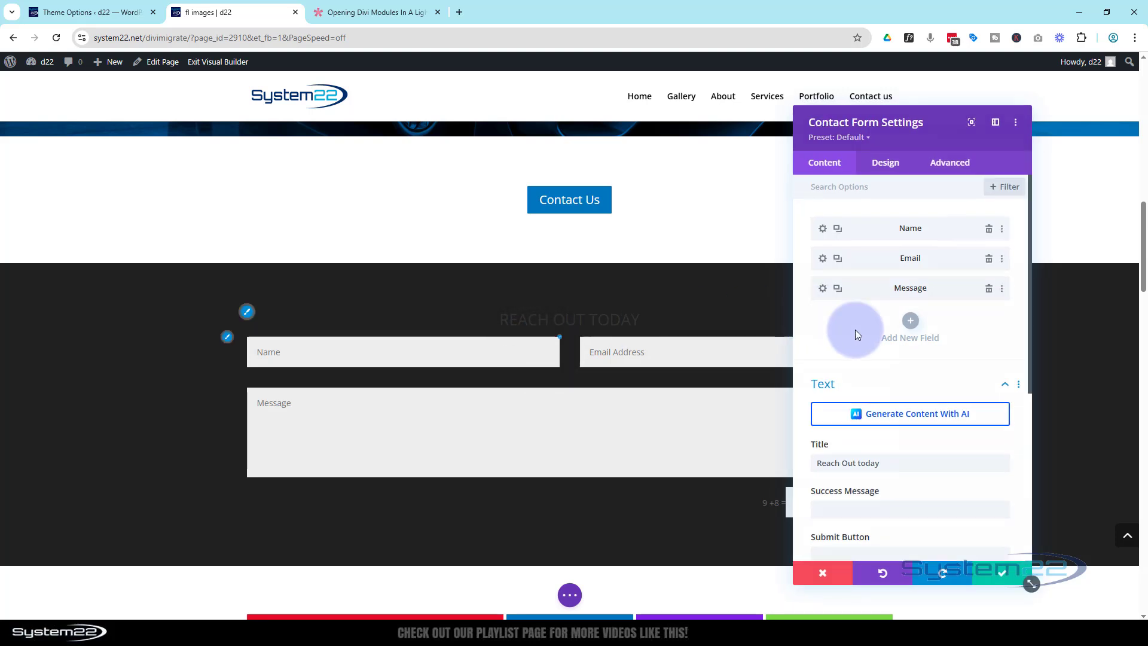
pyautogui.moveTo(882, 464); pyautogui.dragTo(813, 464)
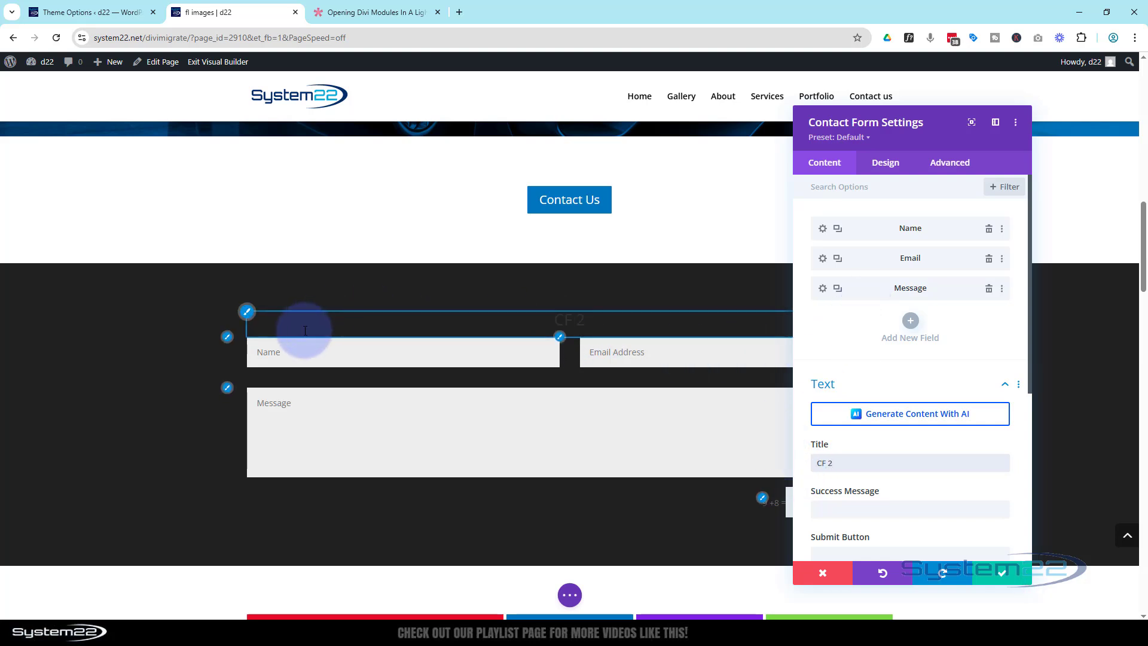
pyautogui.click(247, 313)
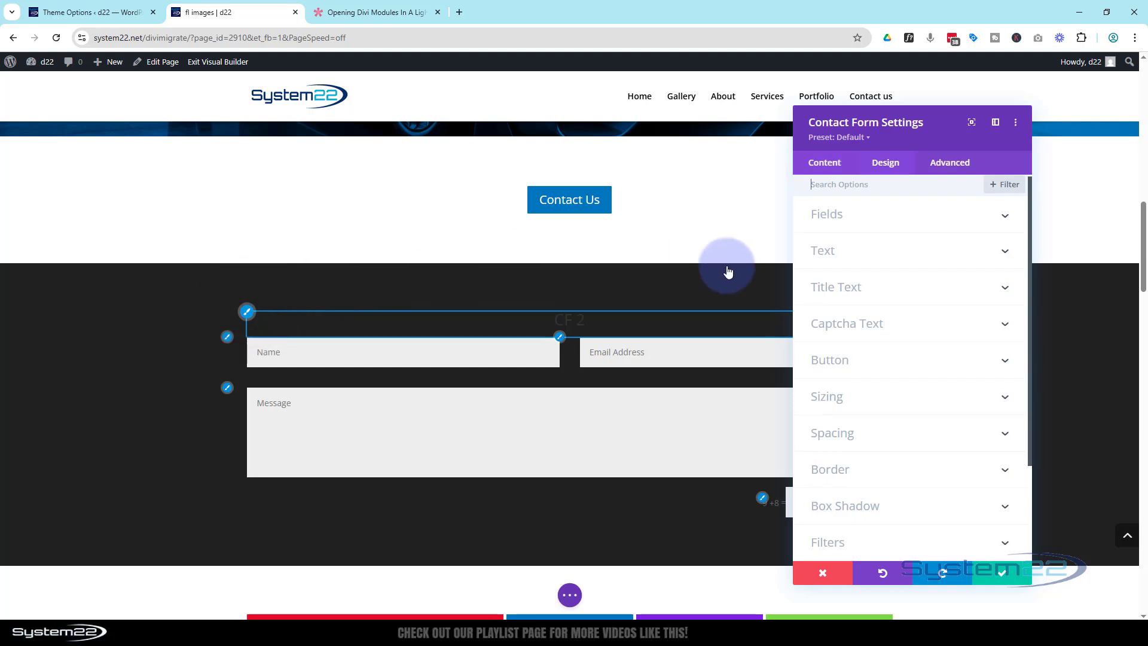
pyautogui.click(874, 473)
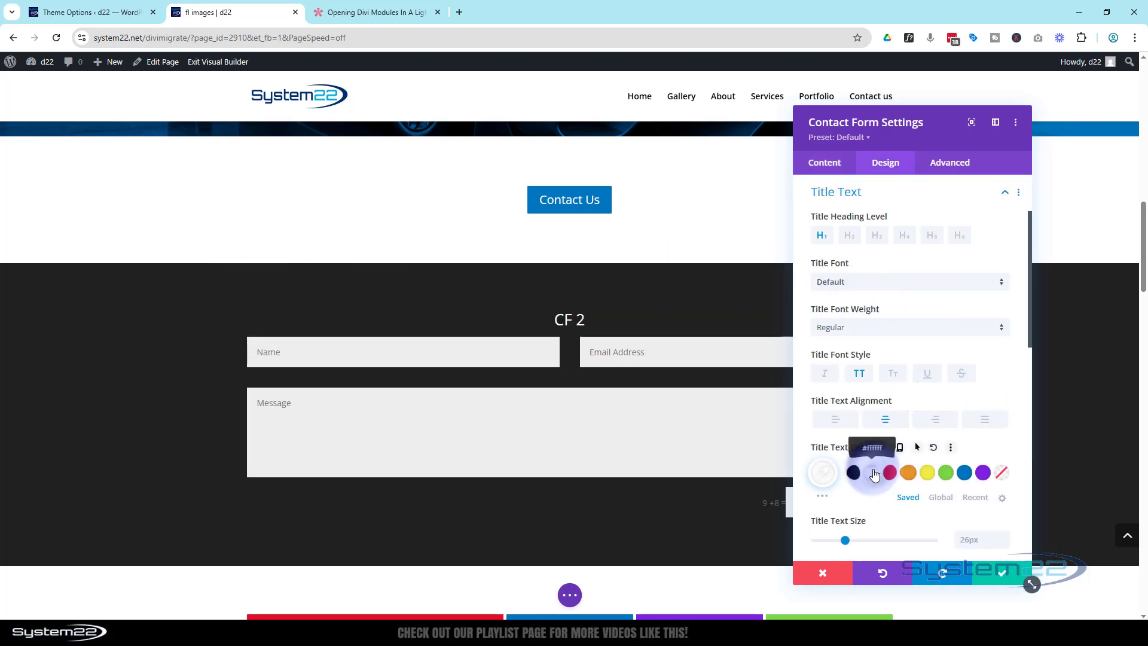
pyautogui.click(1003, 574)
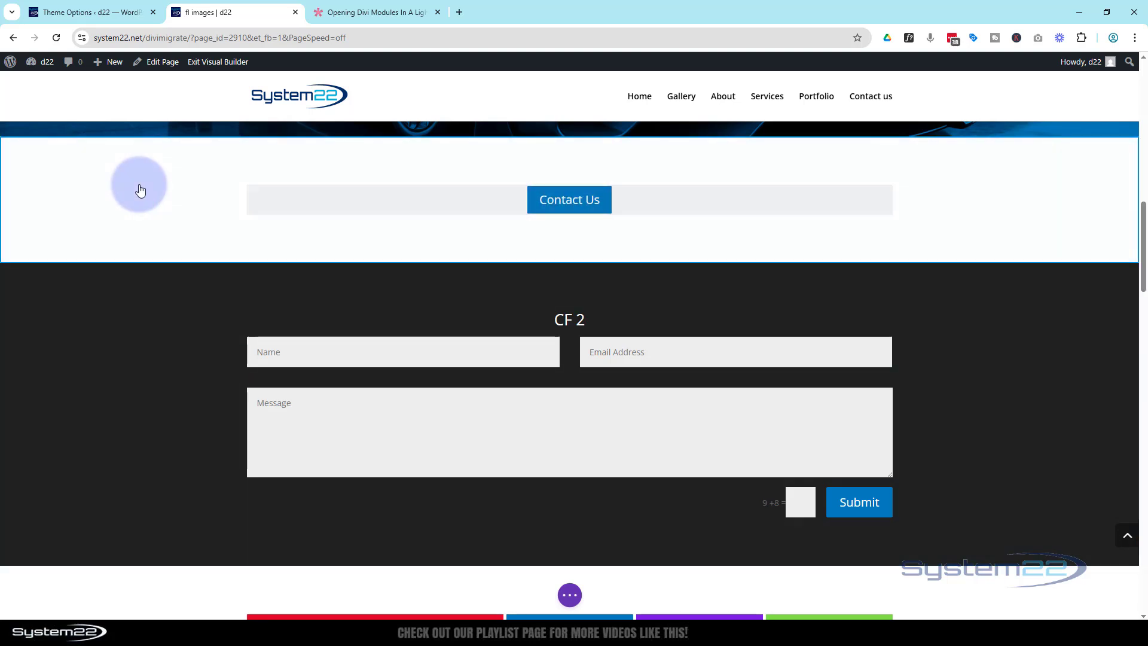
# Select the lightbox article's address and its full CSS code block, then return to the page.
pyautogui.click(353, 13)
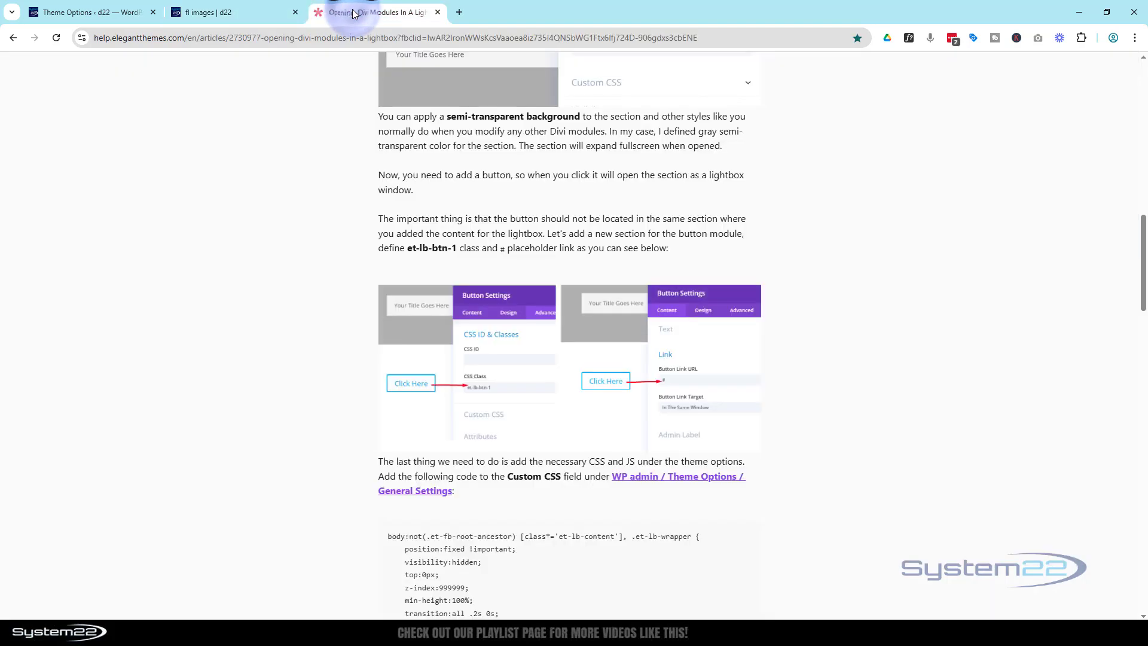
pyautogui.moveTo(1143, 232); pyautogui.dragTo(1136, 59)
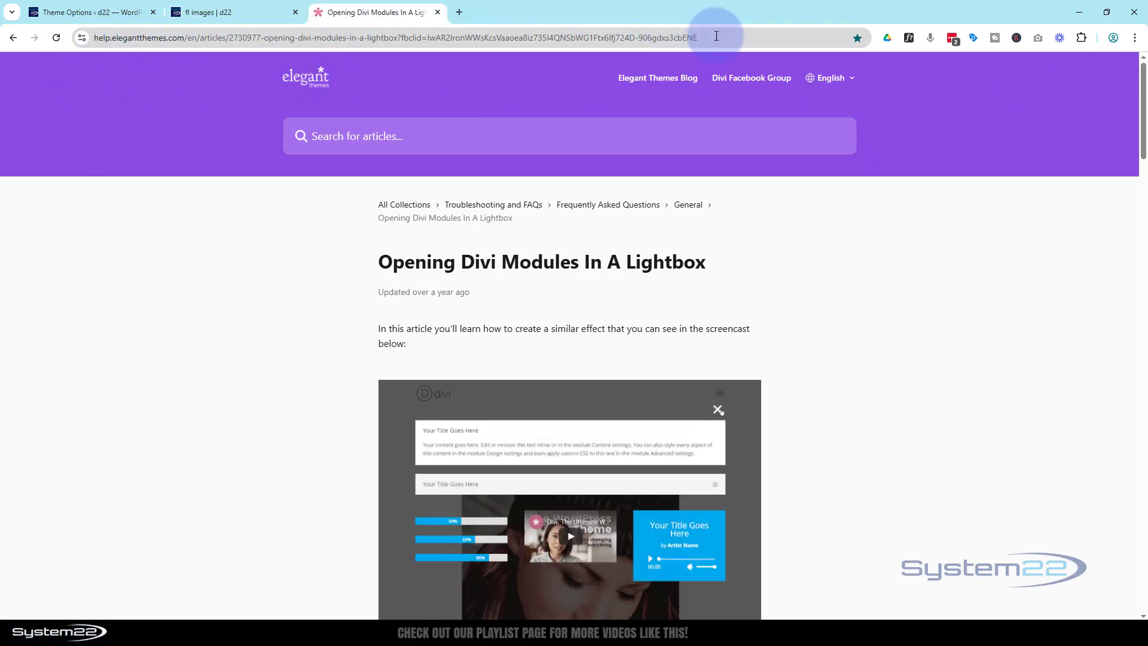
pyautogui.click(397, 37)
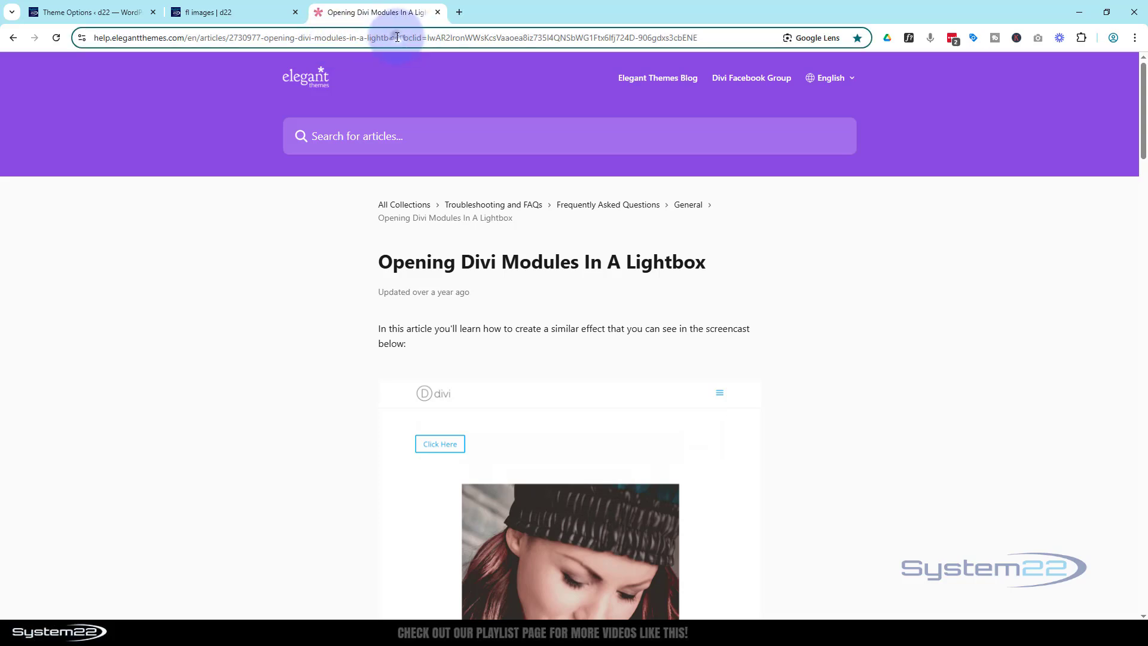
pyautogui.moveTo(397, 37); pyautogui.dragTo(80, 69)
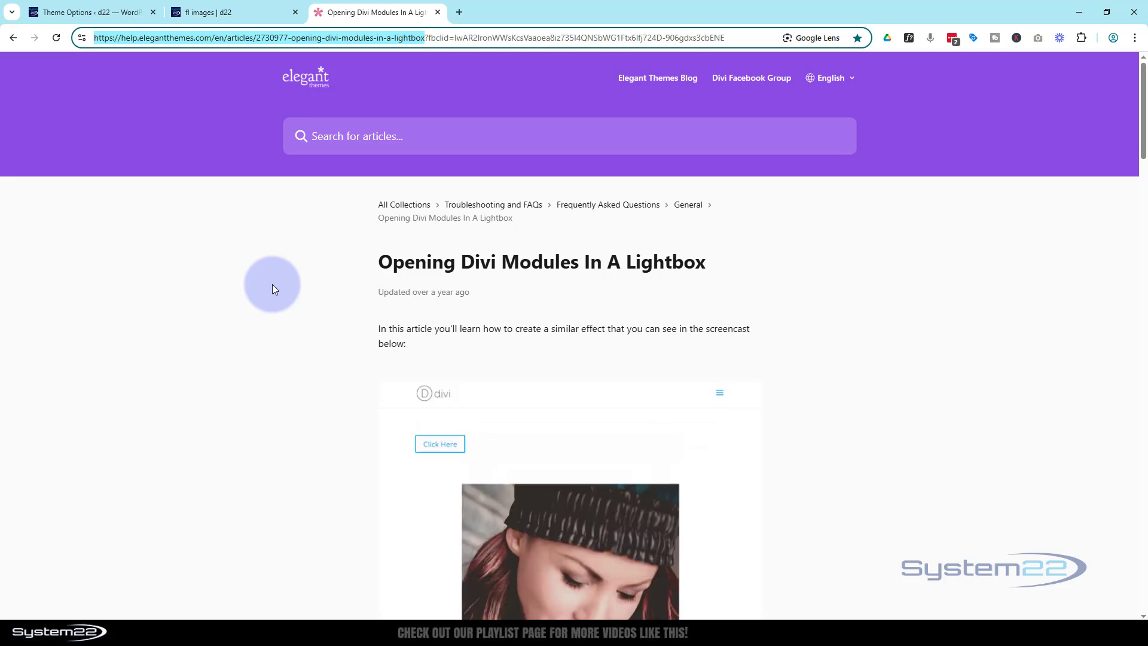
pyautogui.scroll(-6, 328, 292)
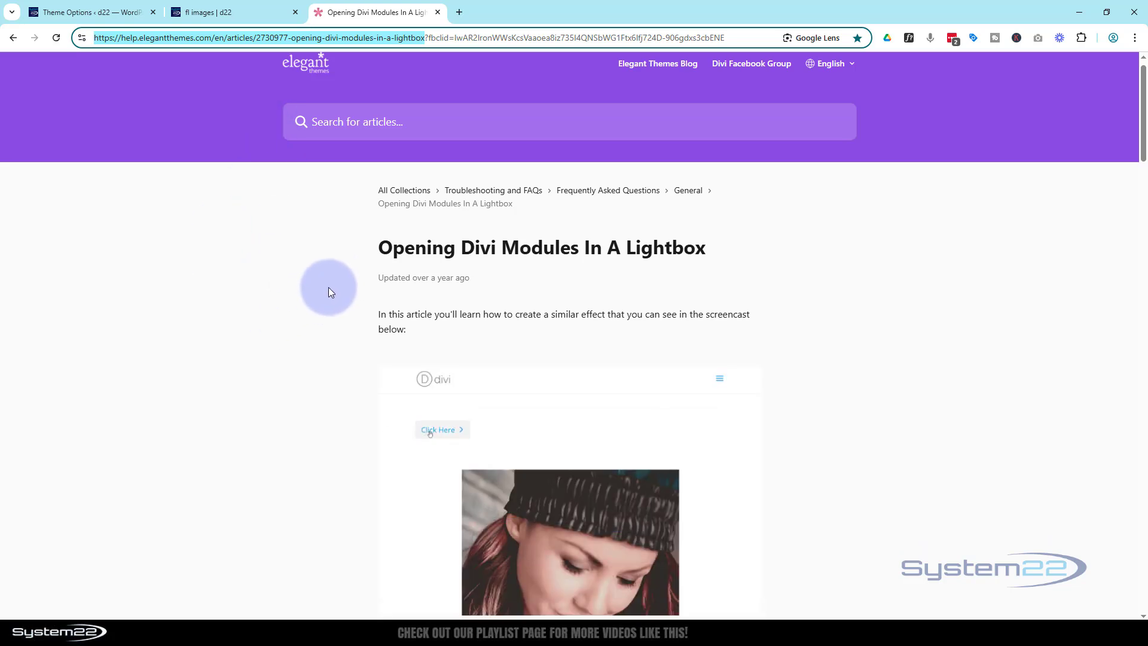
pyautogui.scroll(-12, 329, 292)
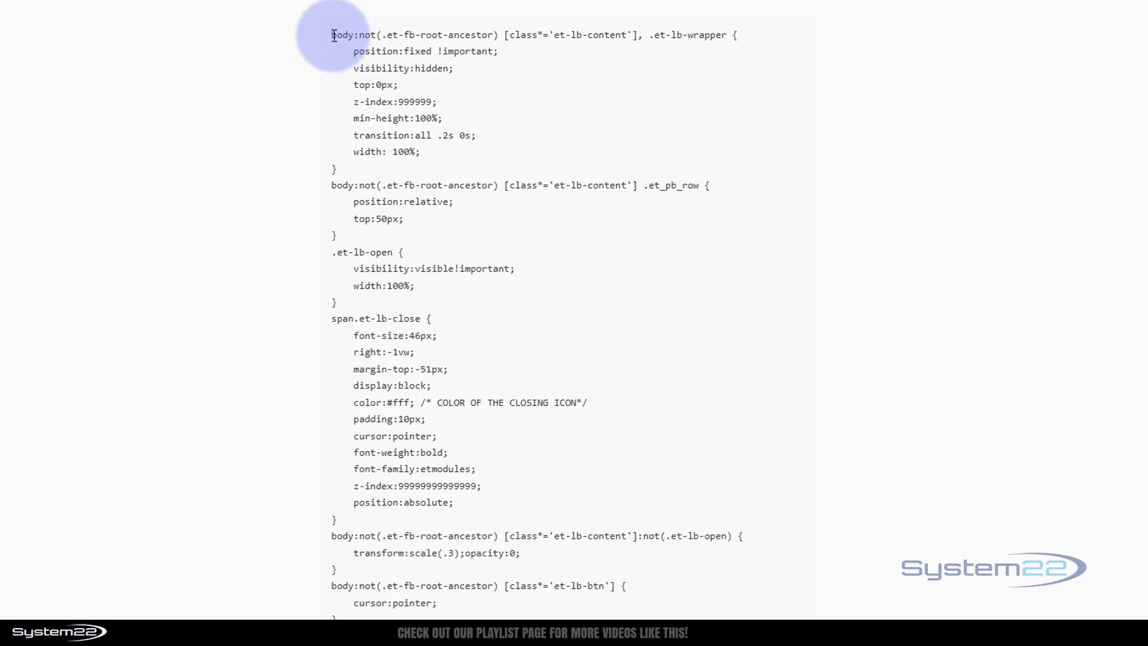
pyautogui.moveTo(334, 36); pyautogui.dragTo(335, 616)
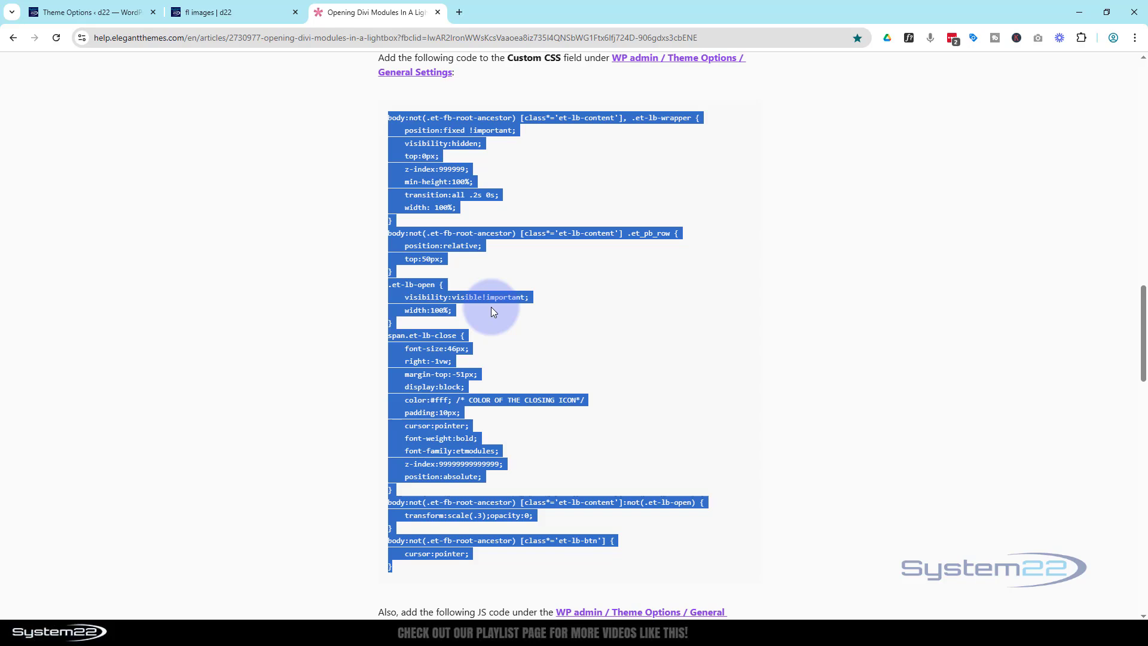
pyautogui.click(229, 12)
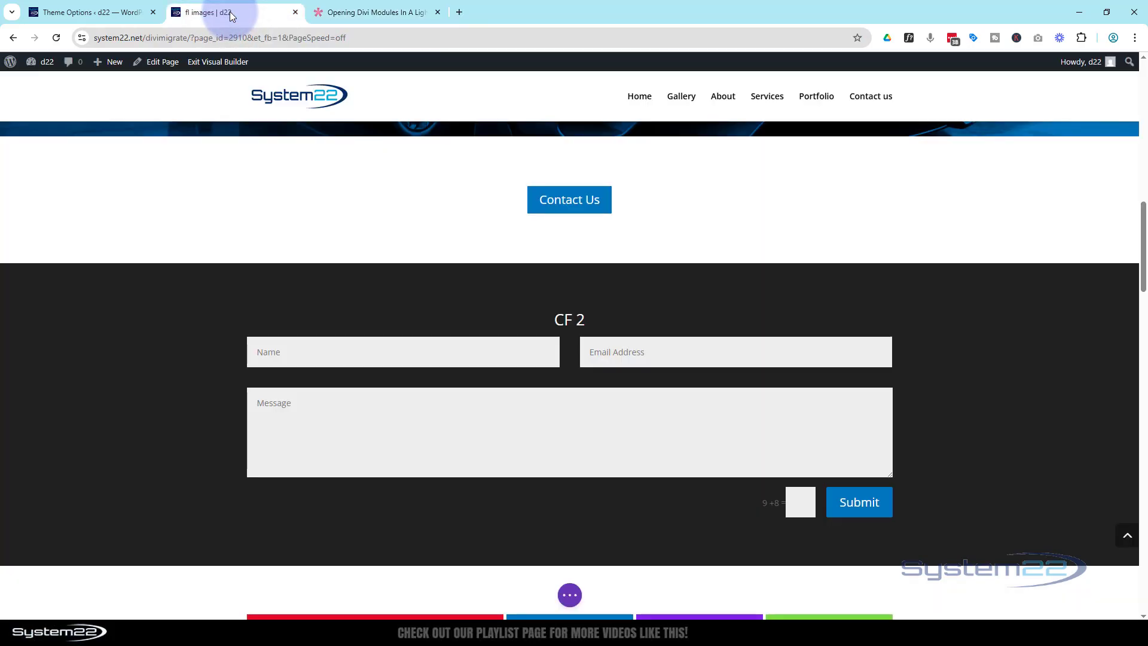
# Open Divi Theme Options from the WordPress dashboard in a new tab.
pyautogui.moveTo(31, 67)
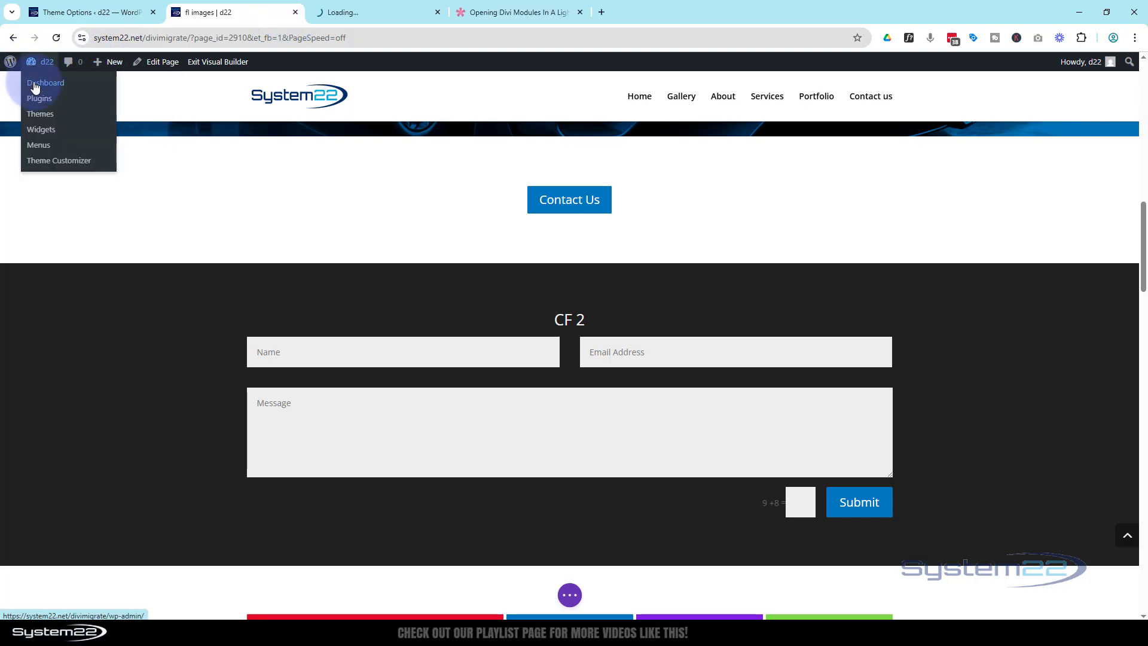
pyautogui.click(361, 13)
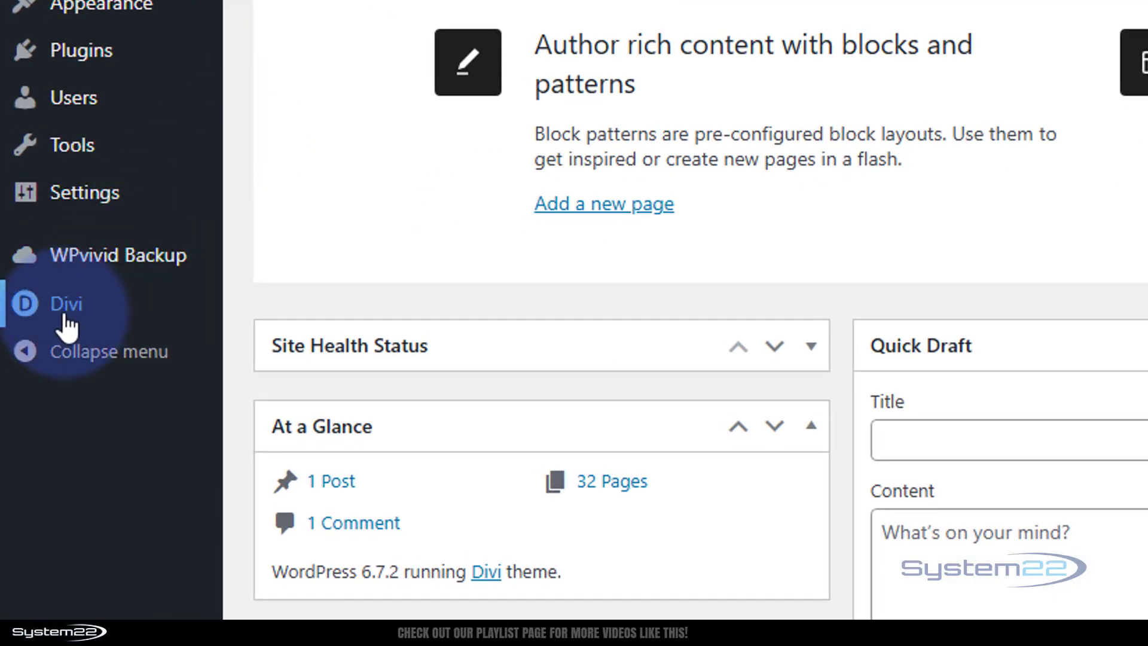
pyautogui.moveTo(78, 306)
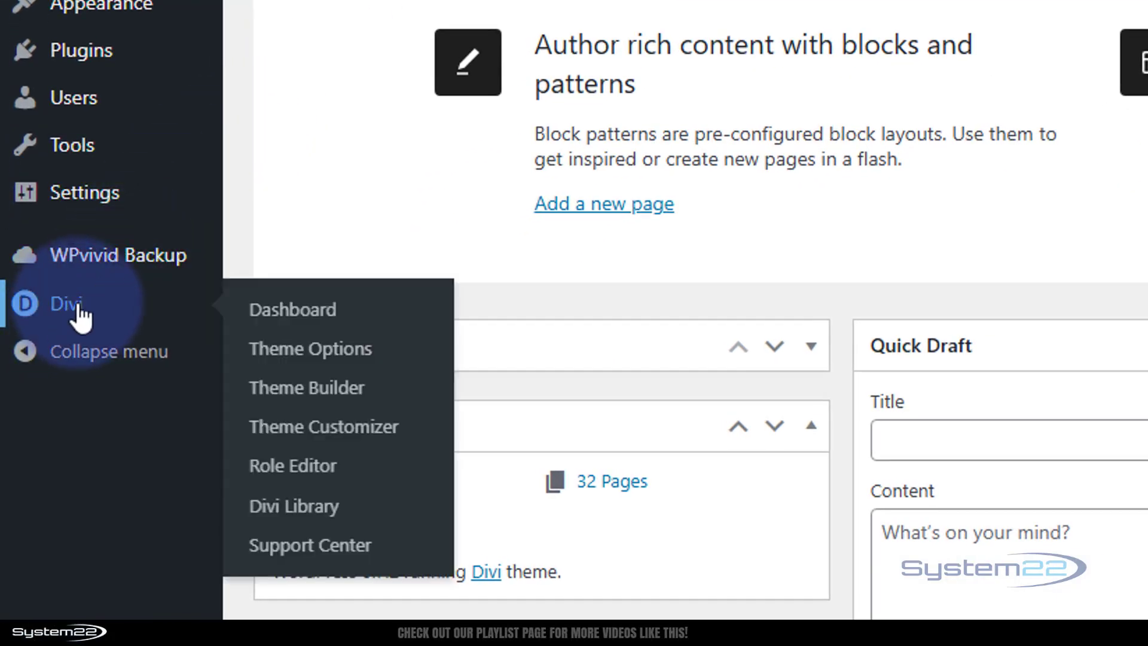
pyautogui.click(328, 354)
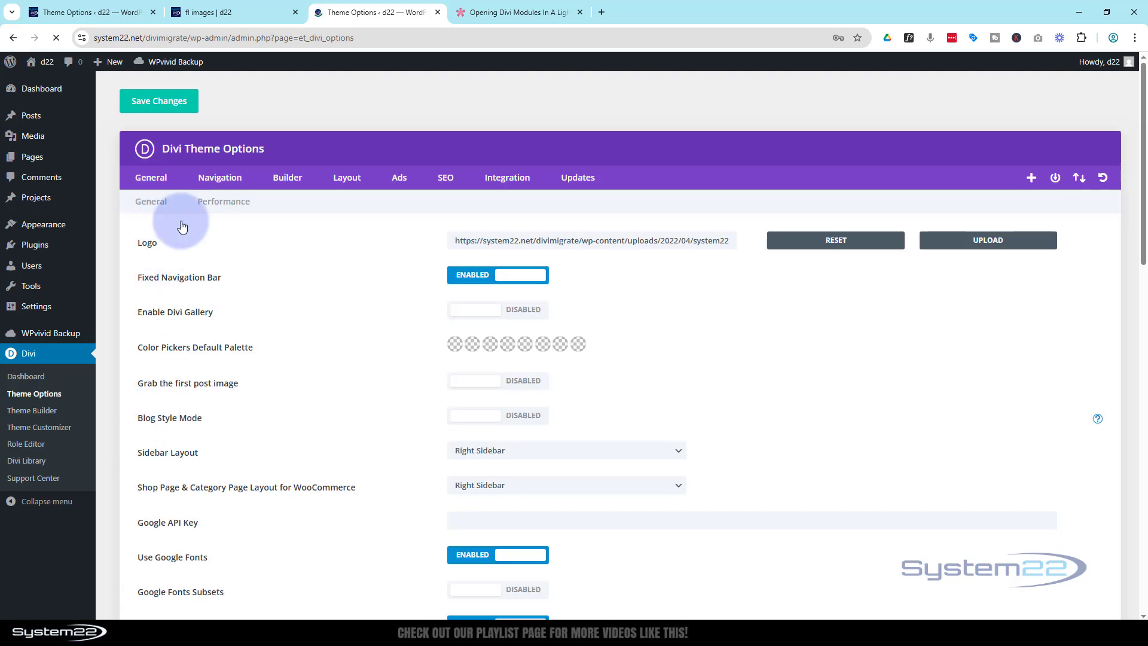
# Delete the old lightbox CSS rules and add an empty line below the Lightbox comment.
pyautogui.scroll(-15, 260, 266)
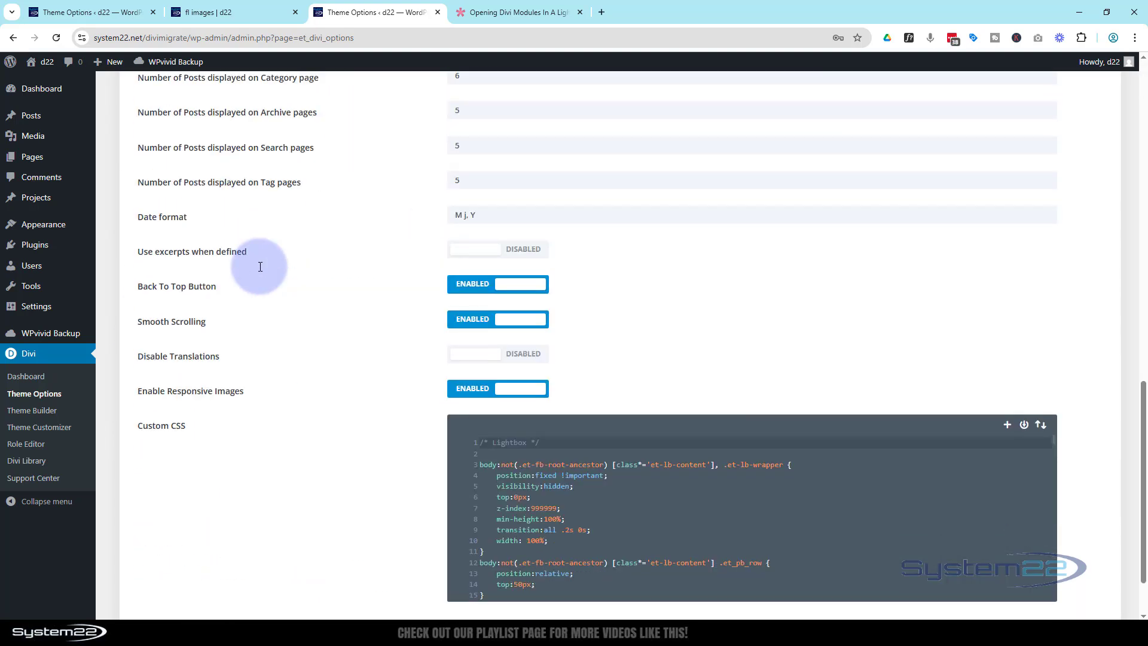
pyautogui.scroll(-2, 260, 266)
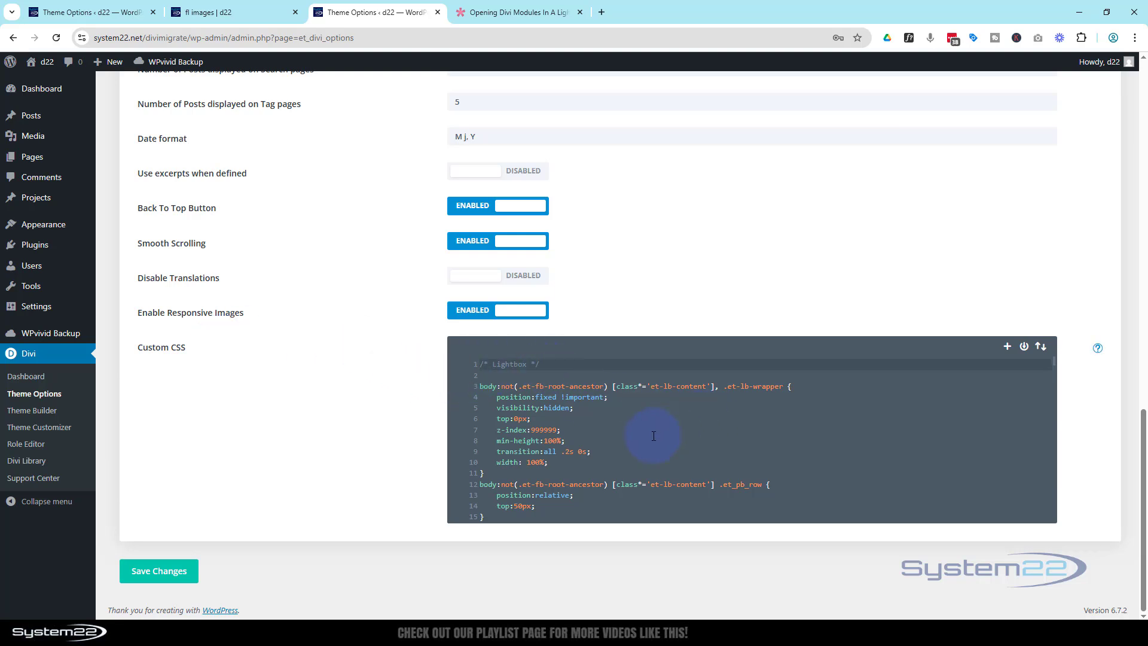
pyautogui.scroll(-5, 654, 436)
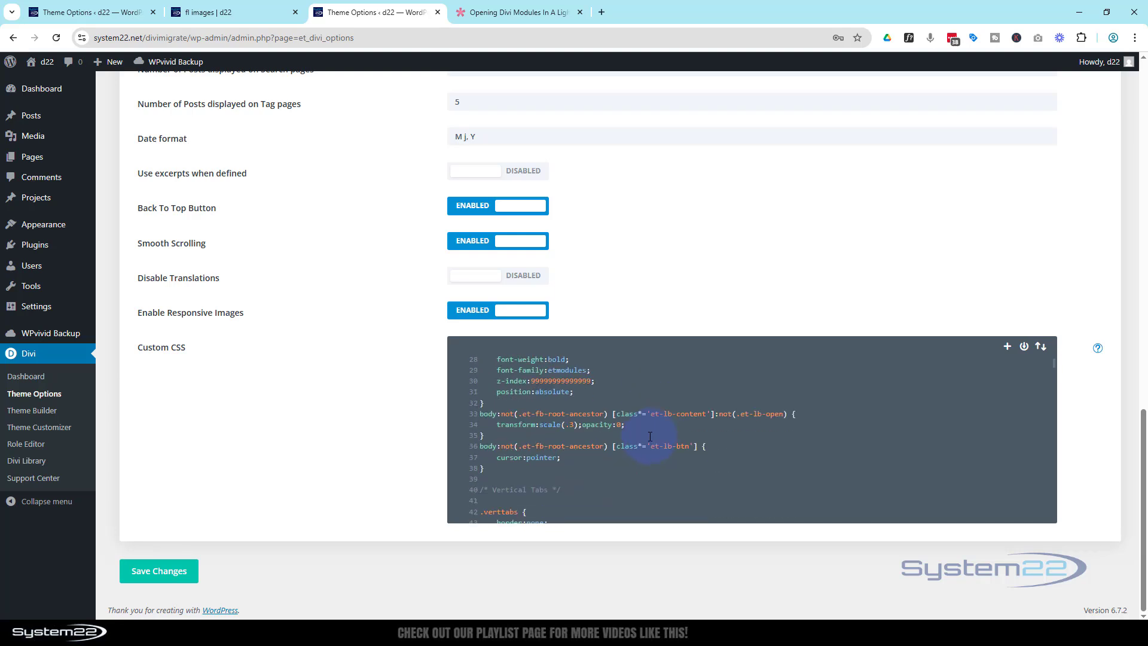
pyautogui.moveTo(489, 474); pyautogui.dragTo(477, 391)
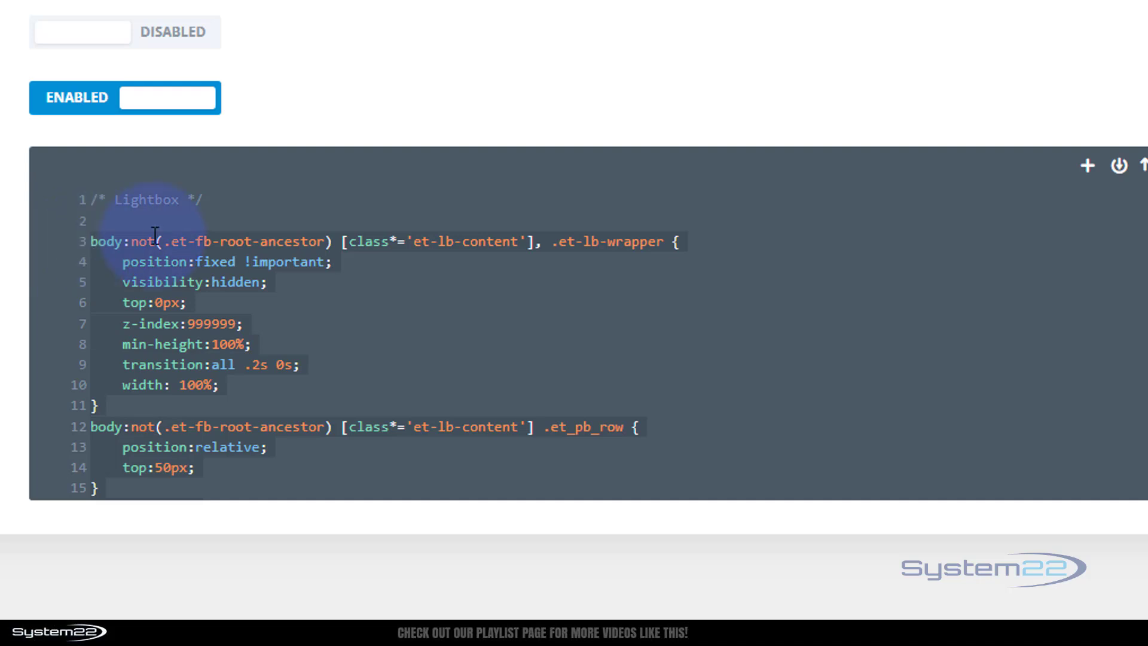
pyautogui.press('BackSpace')
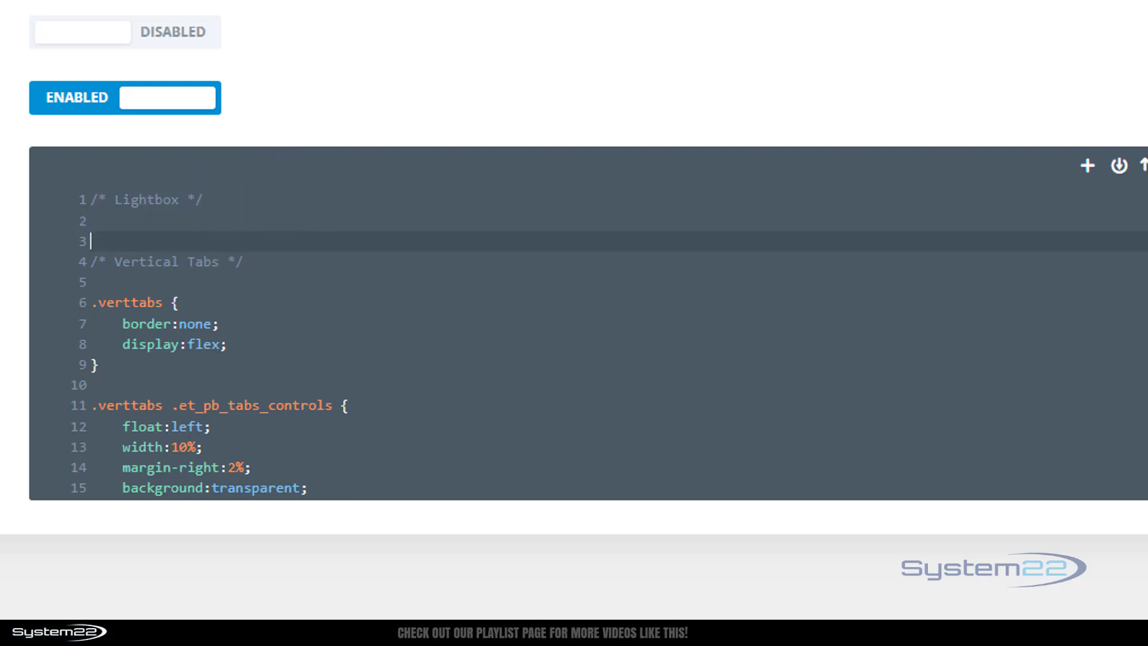
pyautogui.click(100, 217)
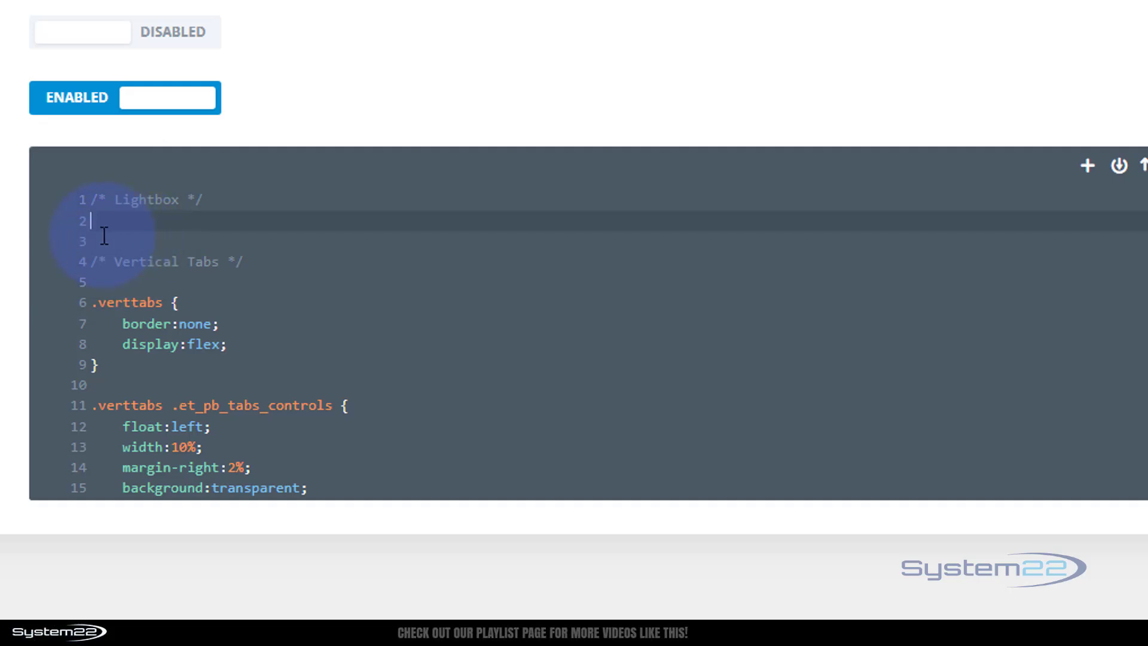
pyautogui.press('Return')
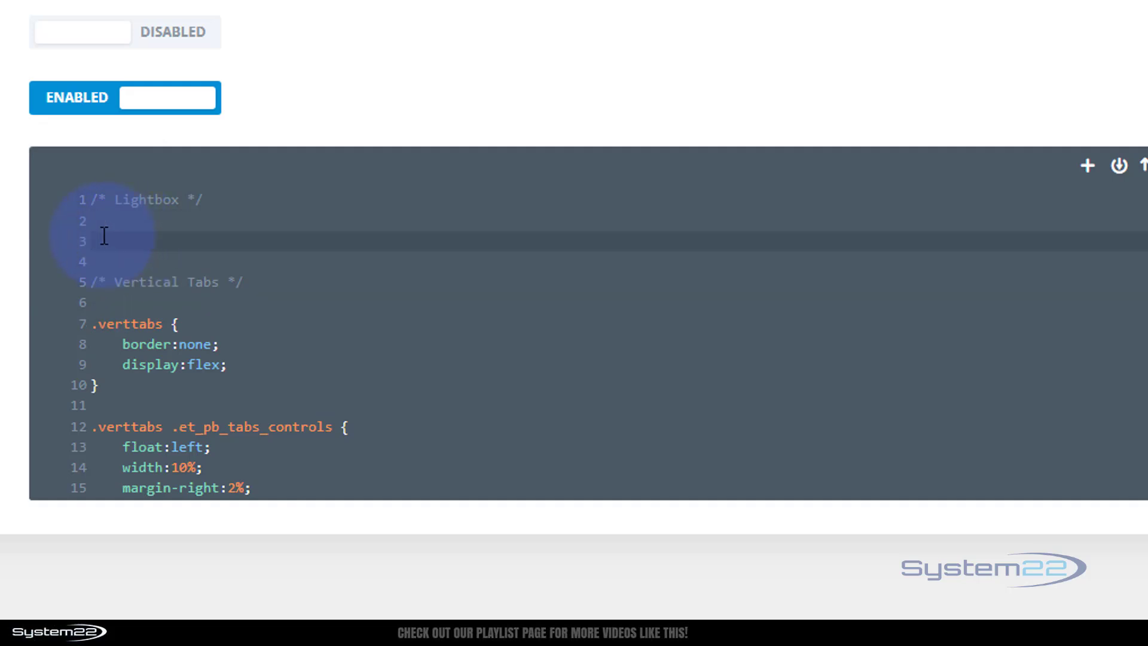
# Review the Custom CSS and scroll back to the top of the Theme Options page.
pyautogui.scroll(-6, 104, 235)
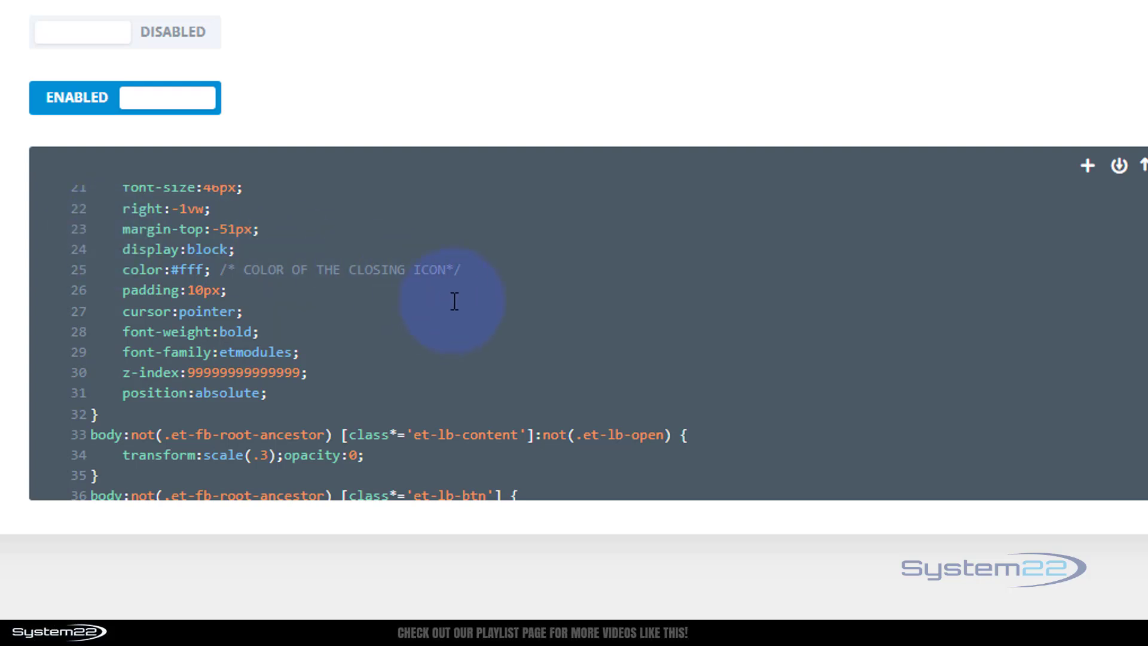
pyautogui.scroll(3, 372, 307)
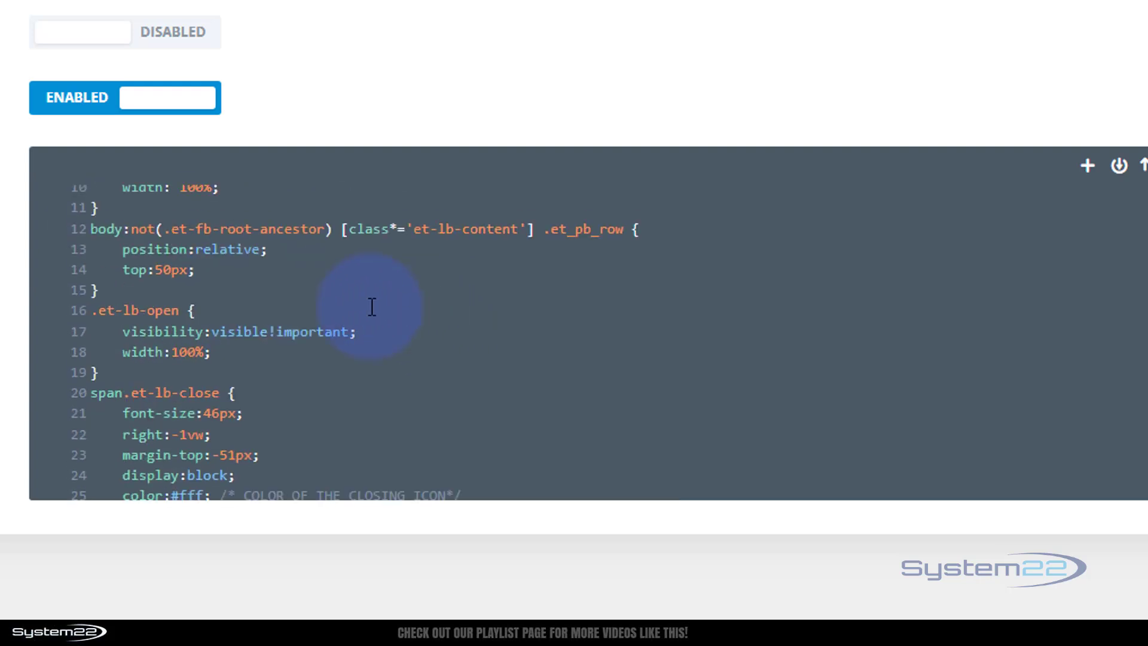
pyautogui.scroll(-1, 347, 350)
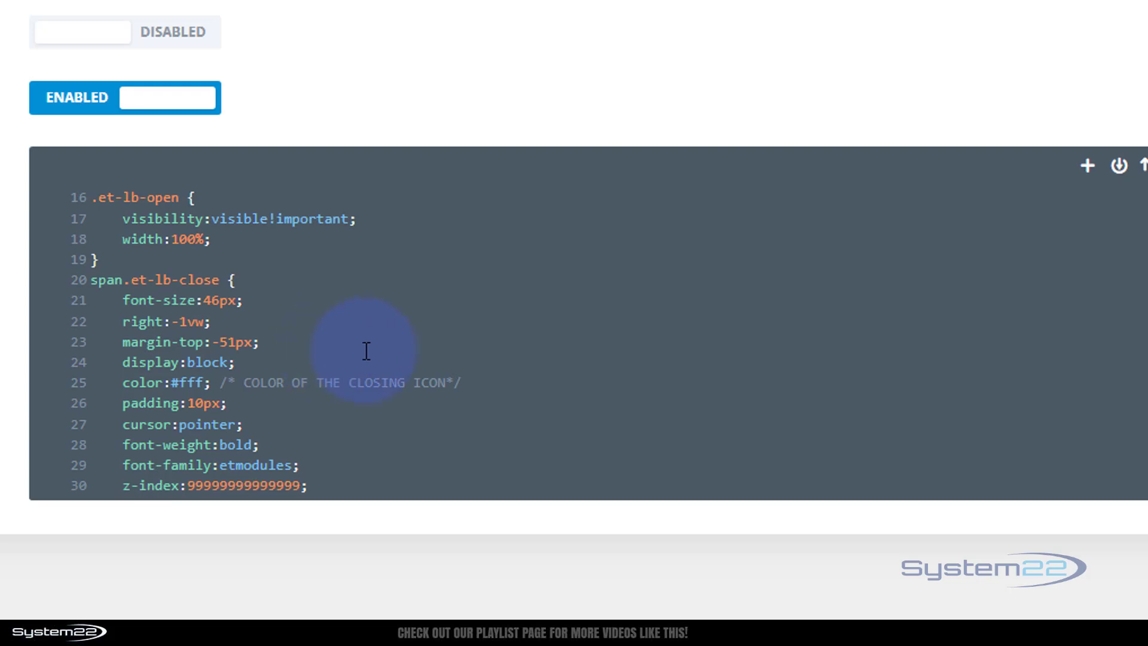
pyautogui.scroll(5, 512, 335)
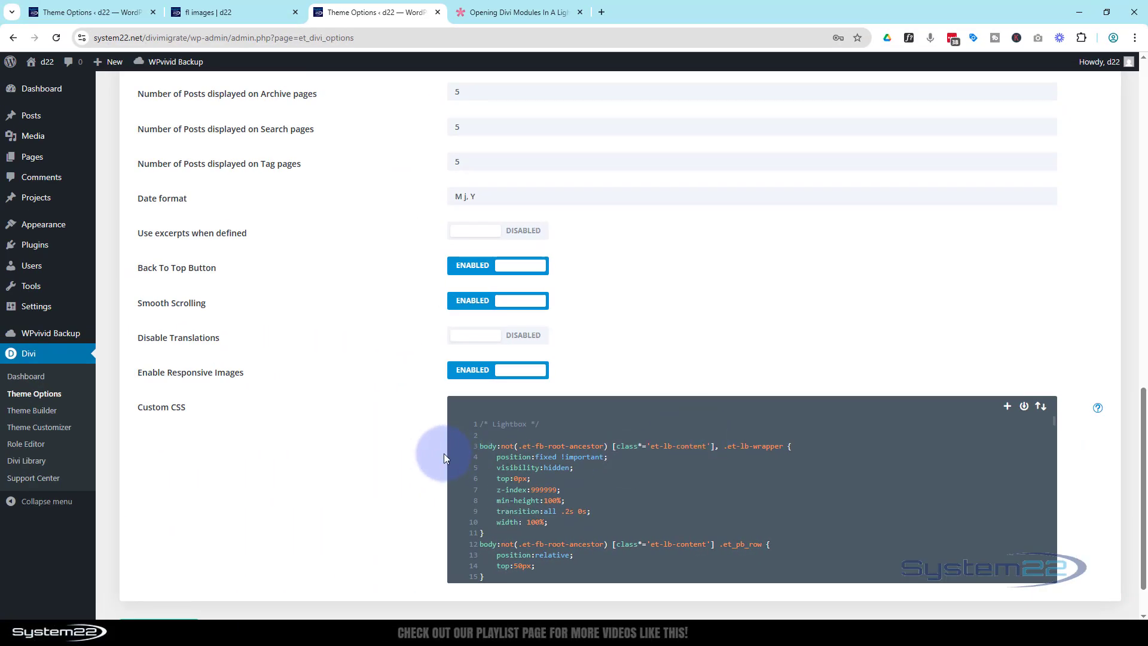
pyautogui.scroll(-2, 357, 456)
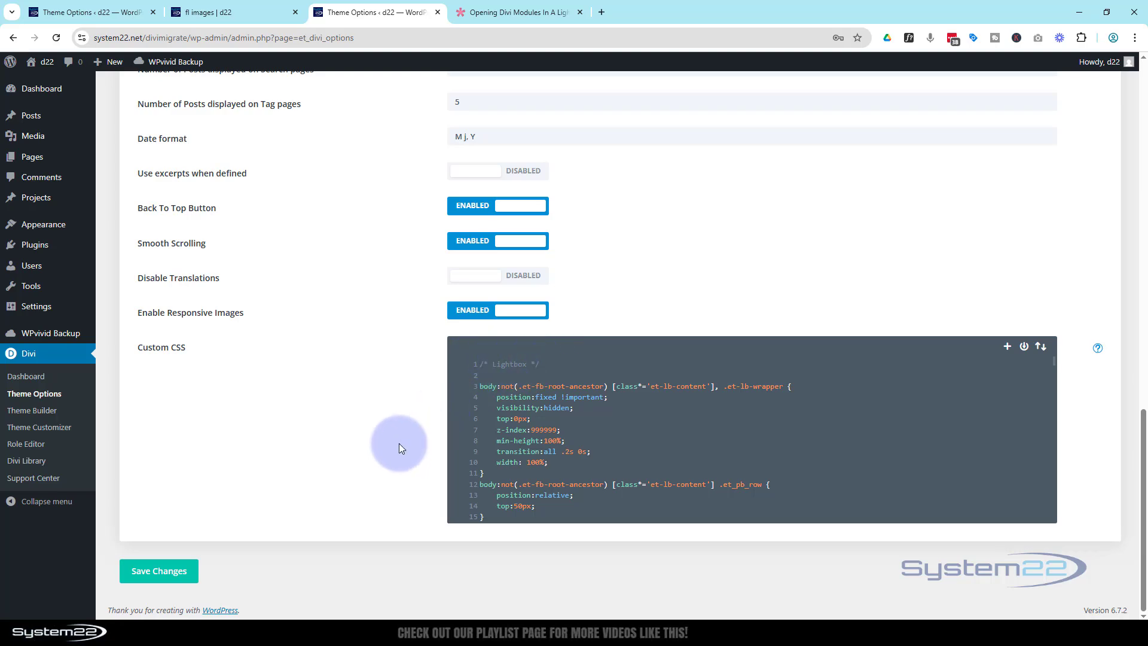
pyautogui.scroll(10, 399, 443)
pyautogui.scroll(3, 400, 442)
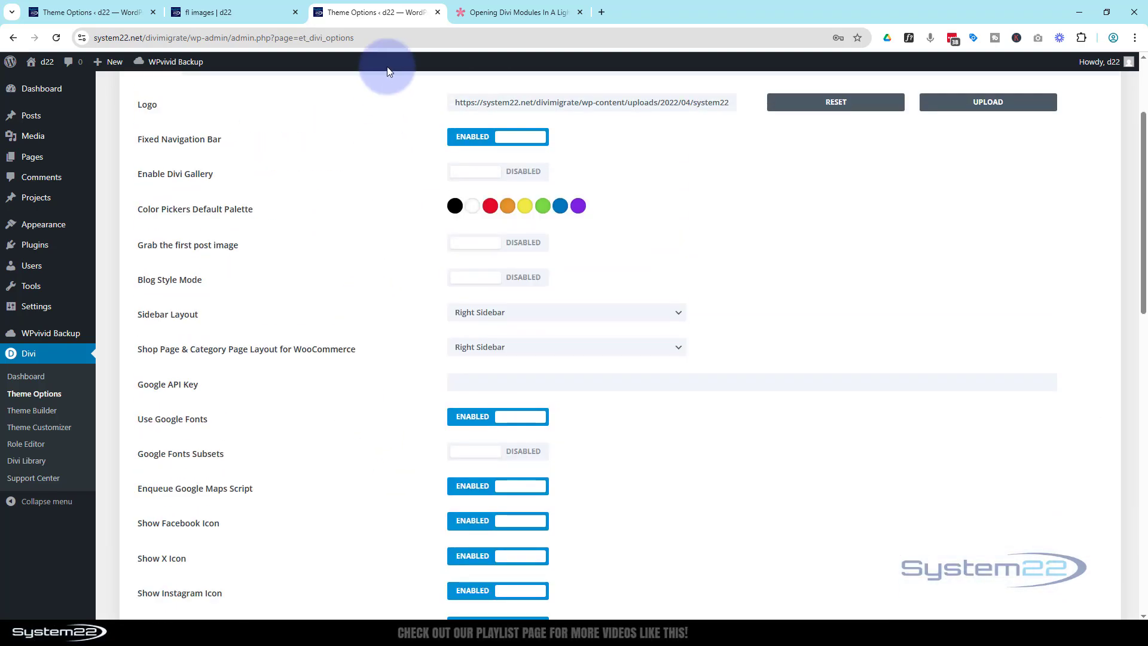
# Select the article's script from <script> to </script>, then return to Theme Options.
pyautogui.click(486, 13)
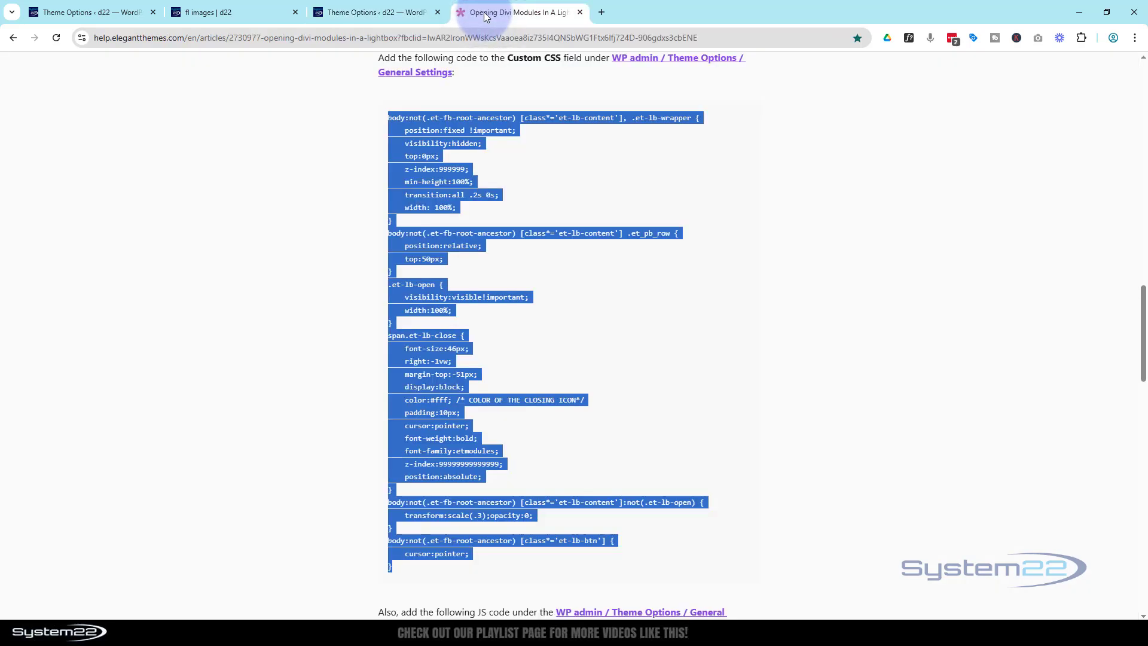
pyautogui.click(767, 234)
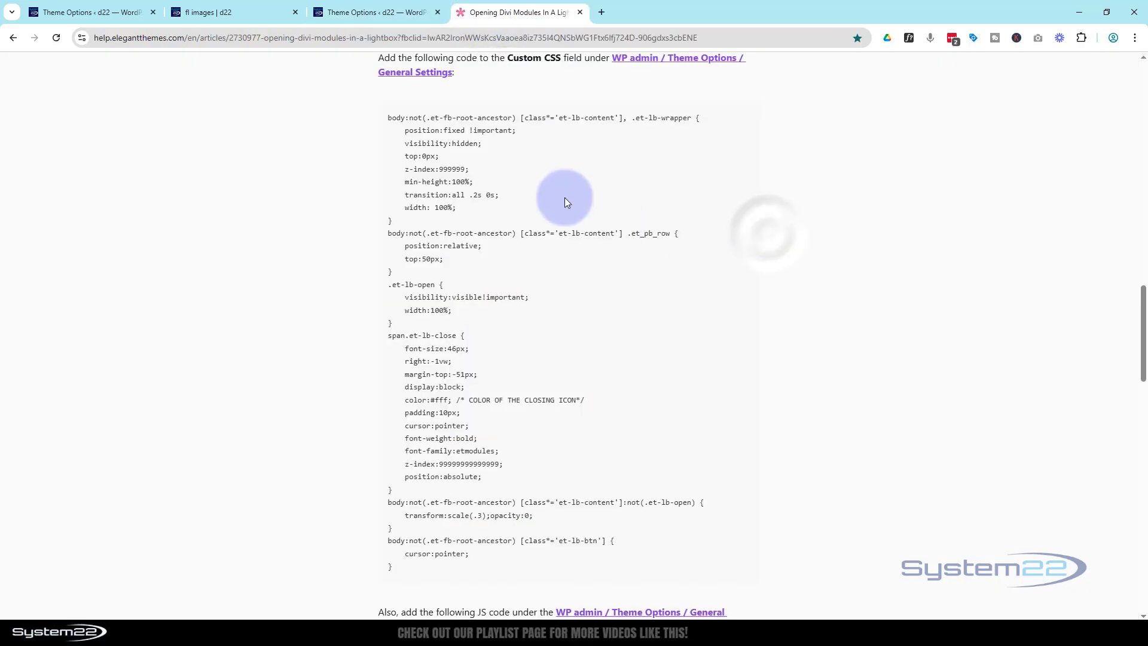
pyautogui.scroll(-9, 627, 255)
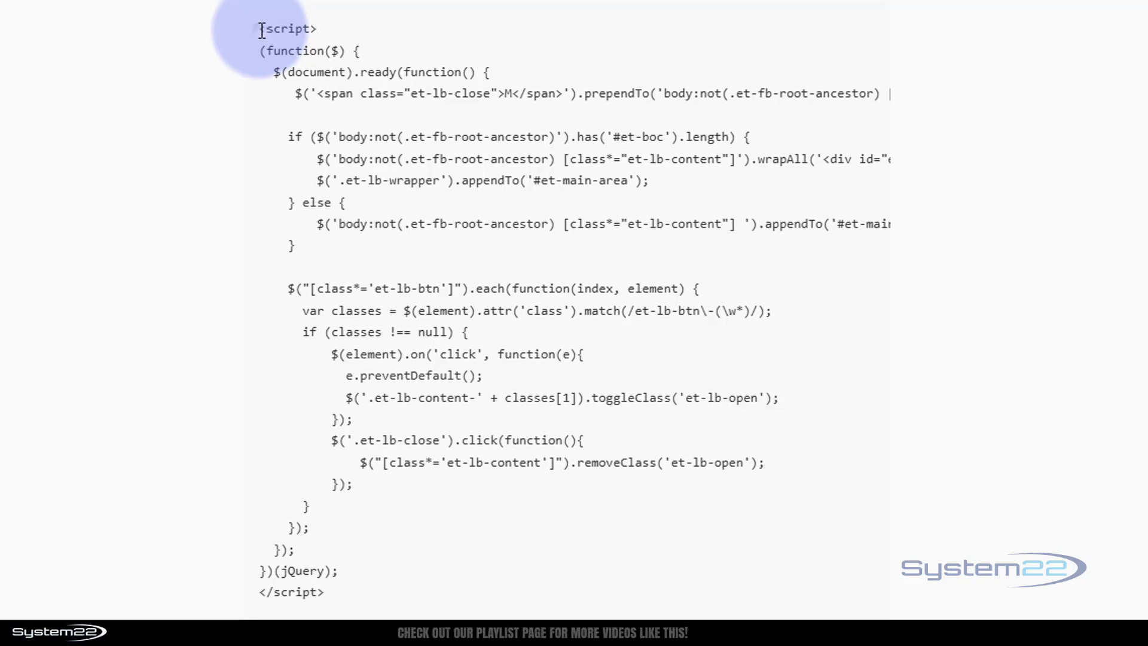
pyautogui.moveTo(261, 28); pyautogui.dragTo(330, 598)
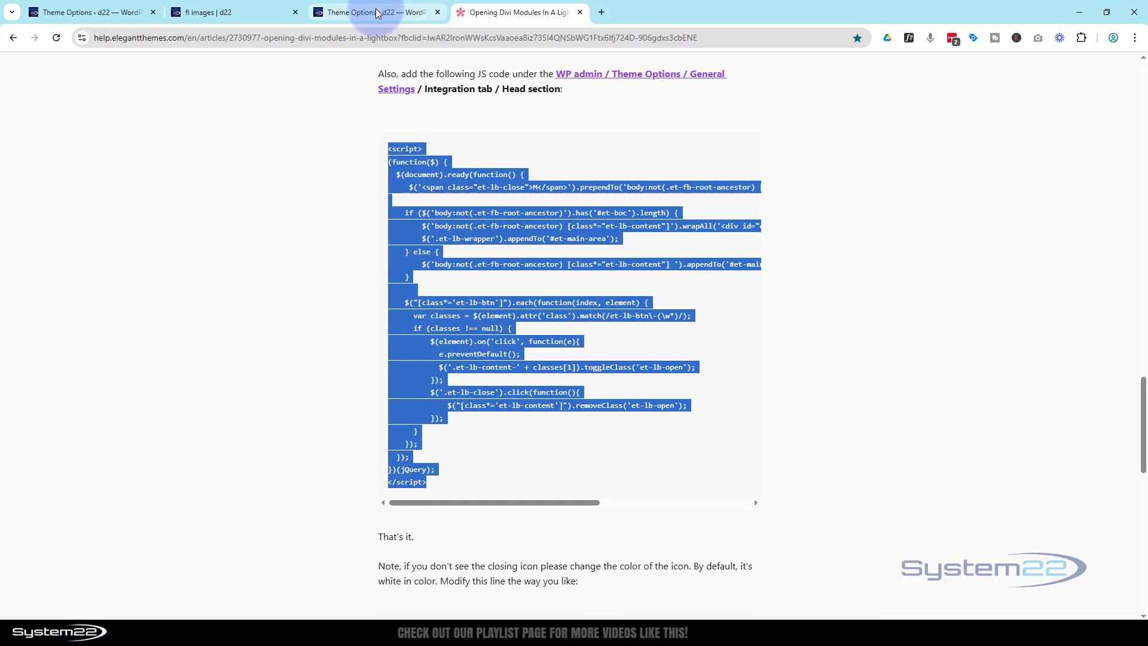
pyautogui.click(374, 9)
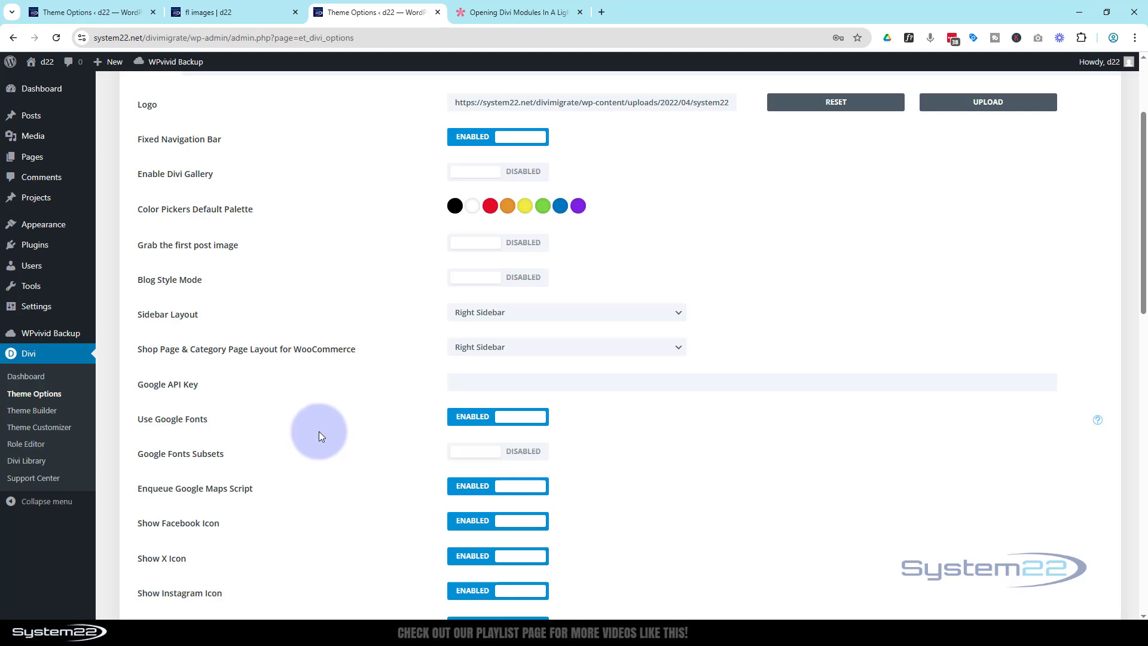
# Open the Integration settings and delete the existing head code.
pyautogui.scroll(3, 318, 431)
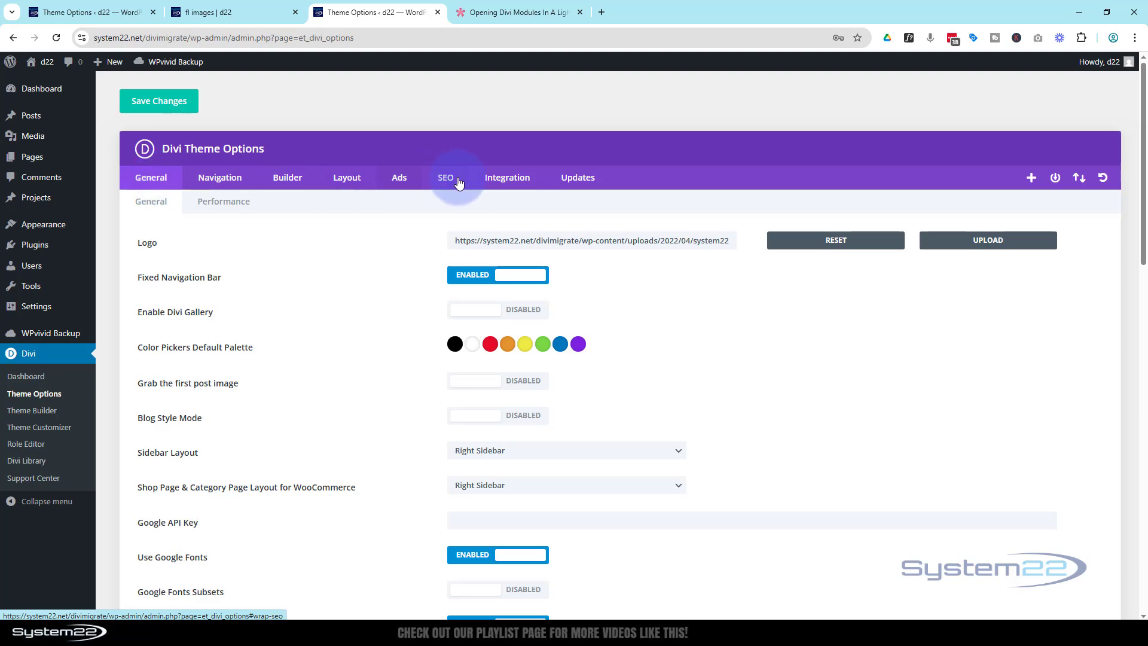
pyautogui.click(510, 183)
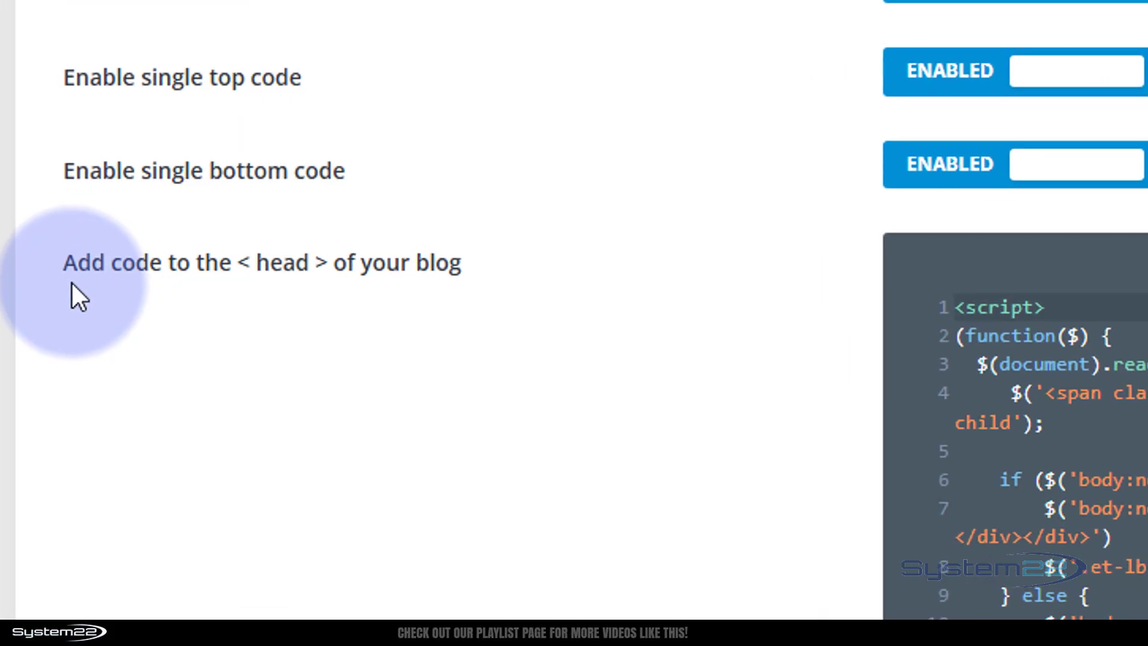
pyautogui.moveTo(218, 265); pyautogui.dragTo(237, 269)
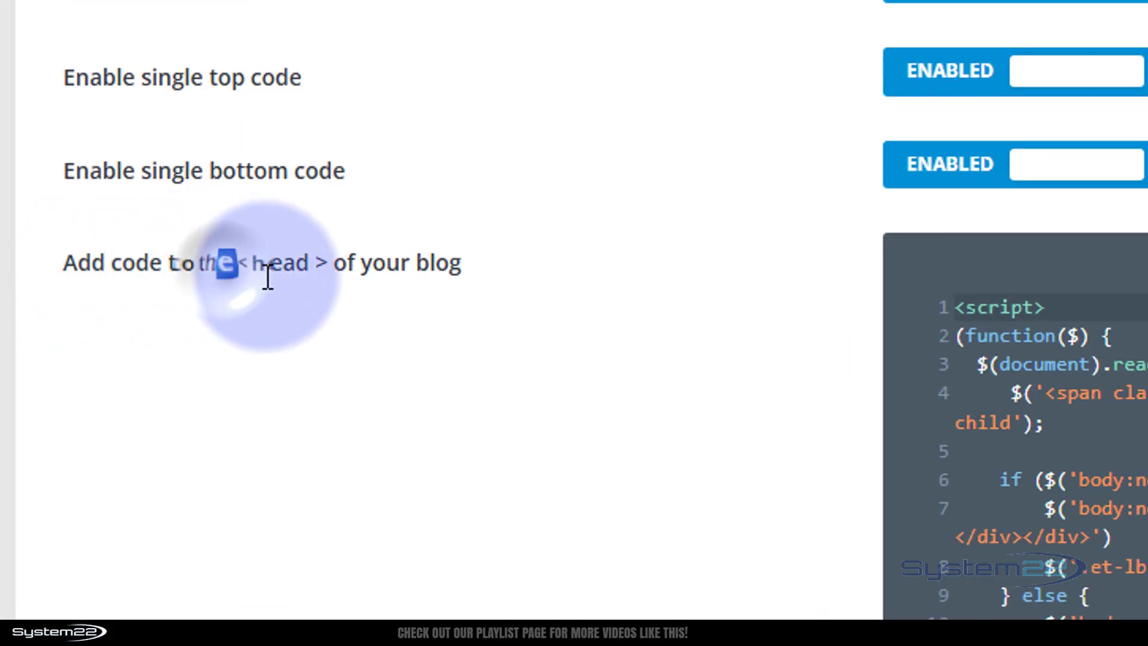
pyautogui.click(477, 262)
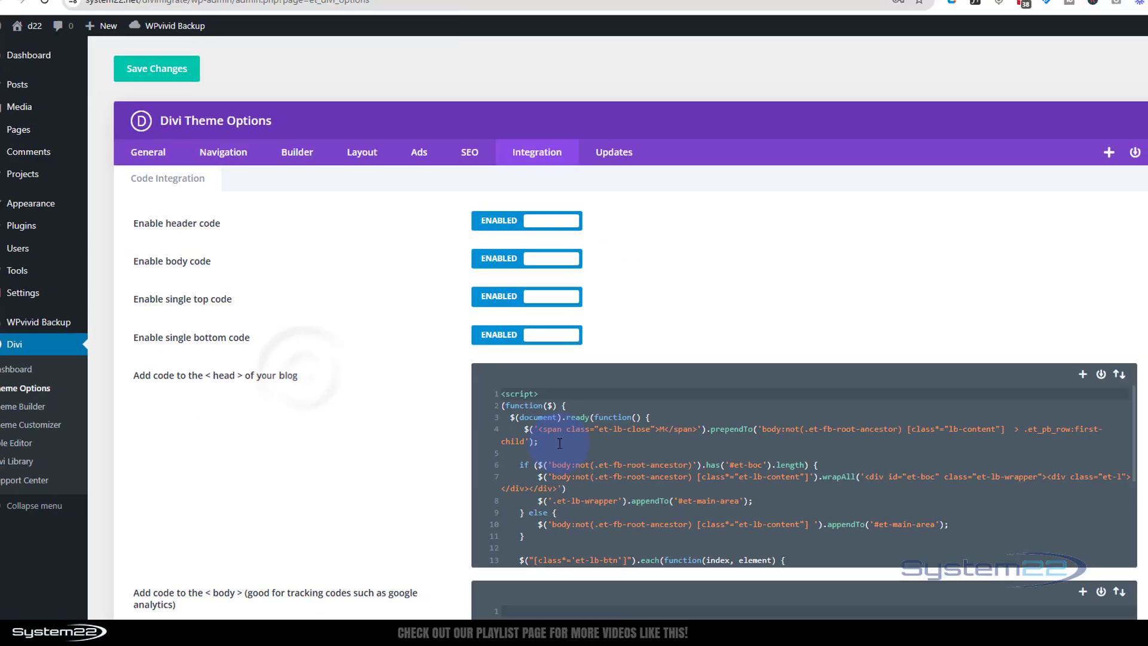
pyautogui.scroll(-5, 559, 443)
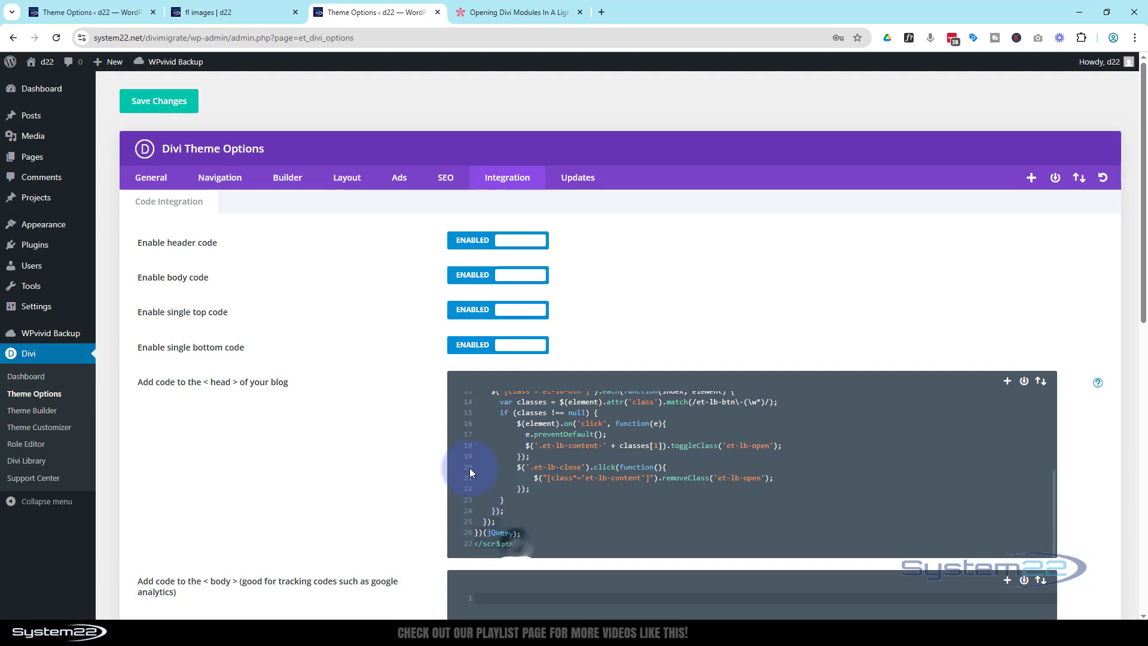
pyautogui.scroll(5, 468, 468)
pyautogui.press('Delete')
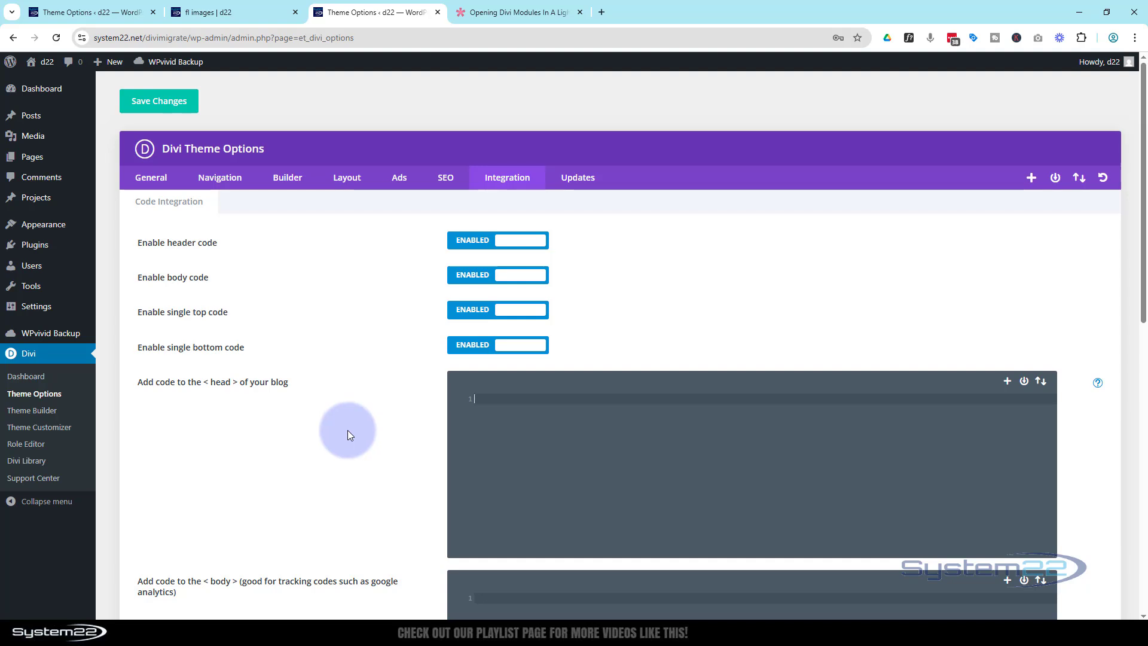
# Paste the lightbox script into the empty head code box and return to the article.
pyautogui.click(475, 396)
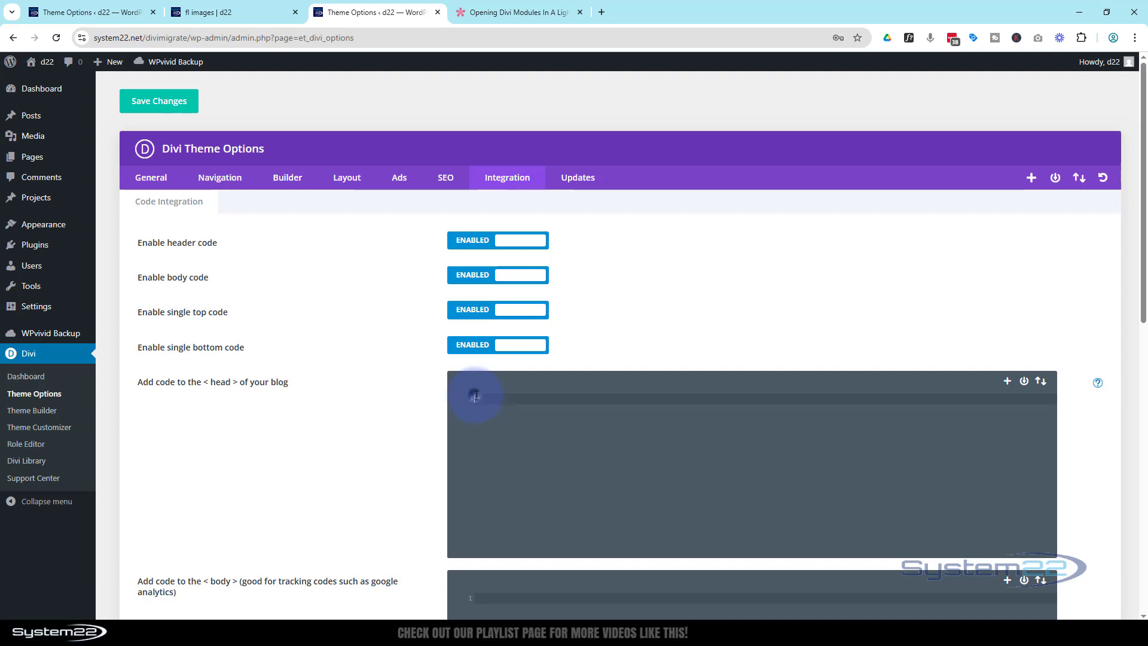
pyautogui.hotkey('ctrl', 'v')
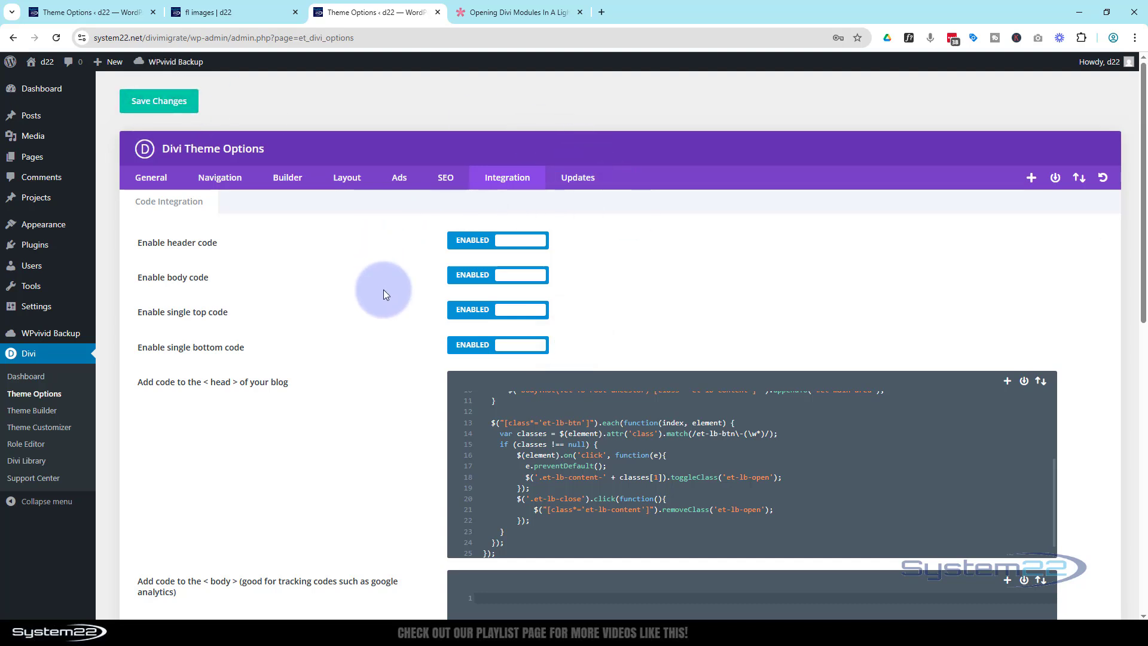
pyautogui.click(514, 12)
# Select the class name et-lb-btn-1 in the article's button instructions, then return to Theme Options.
pyautogui.scroll(10, 328, 334)
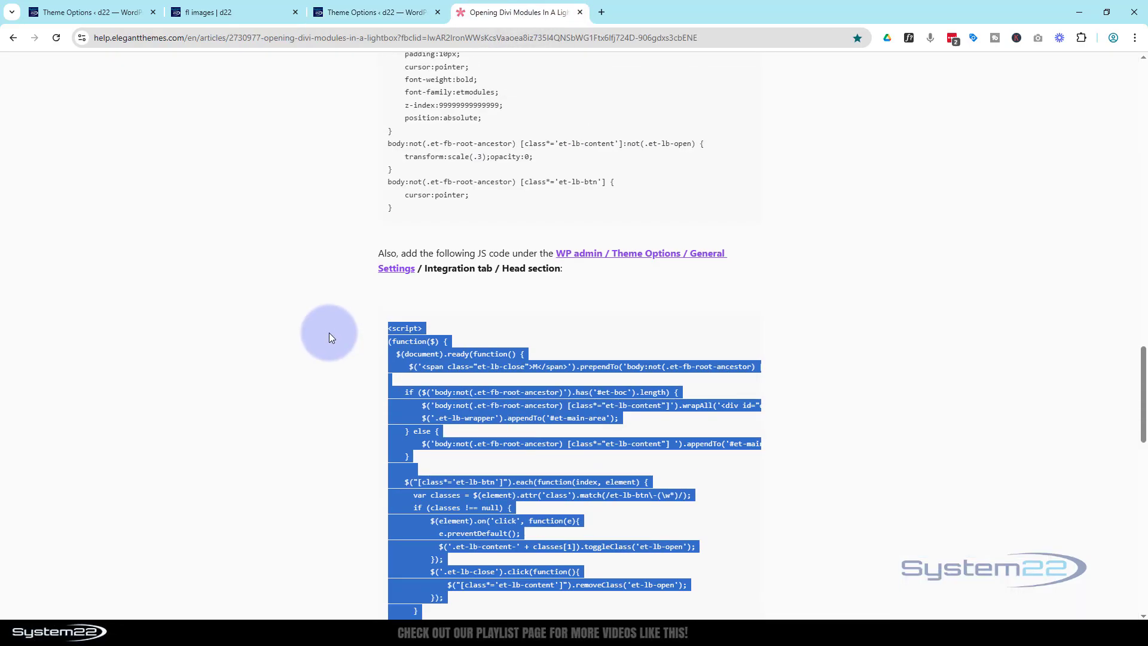
pyautogui.scroll(2, 330, 338)
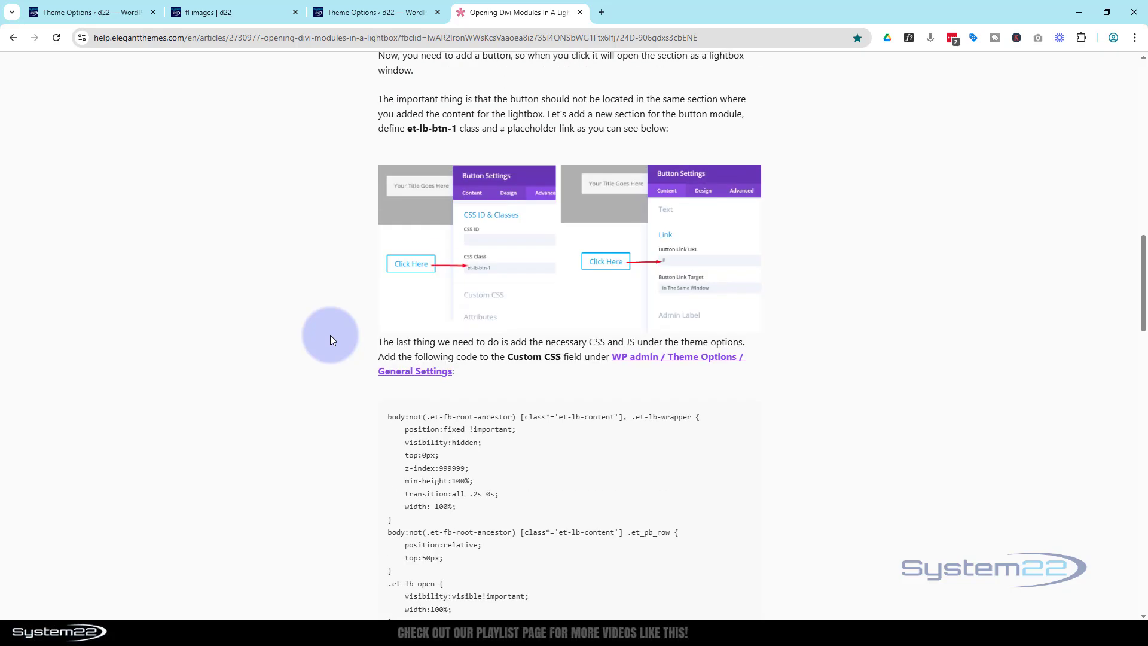
pyautogui.scroll(3, 329, 340)
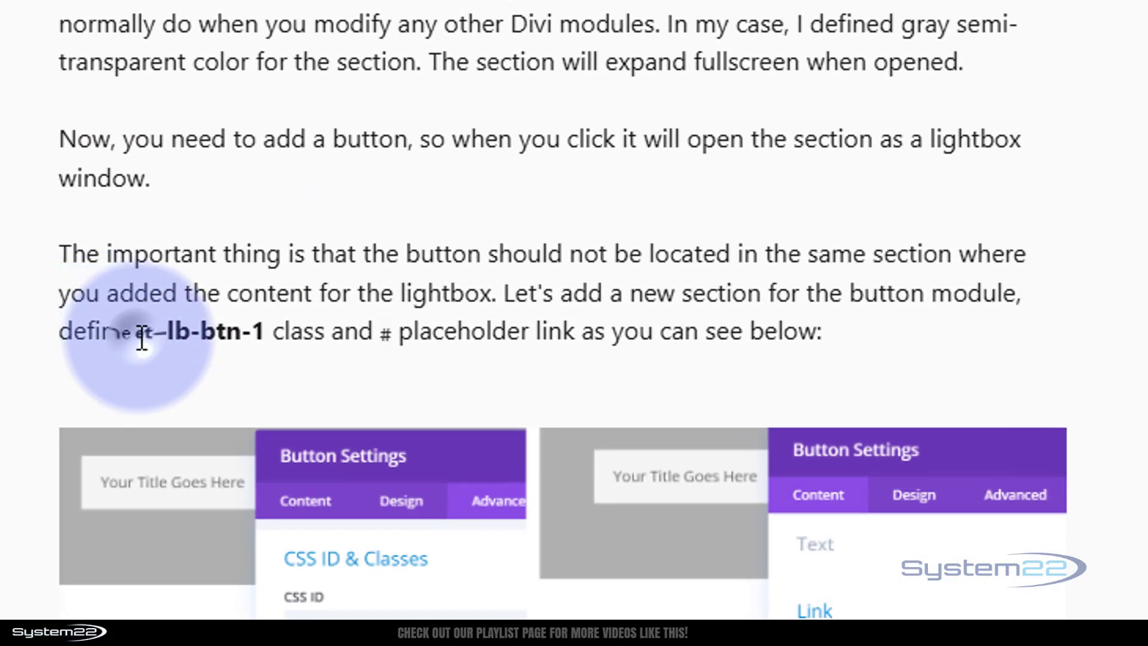
pyautogui.moveTo(139, 340); pyautogui.dragTo(267, 341)
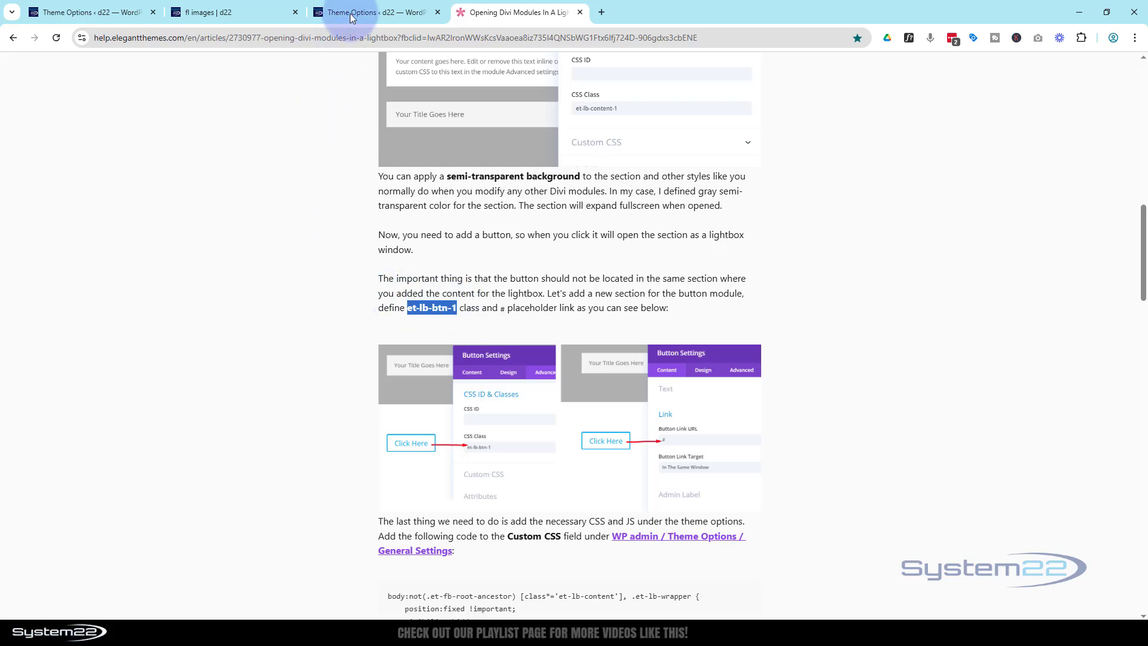
pyautogui.click(356, 15)
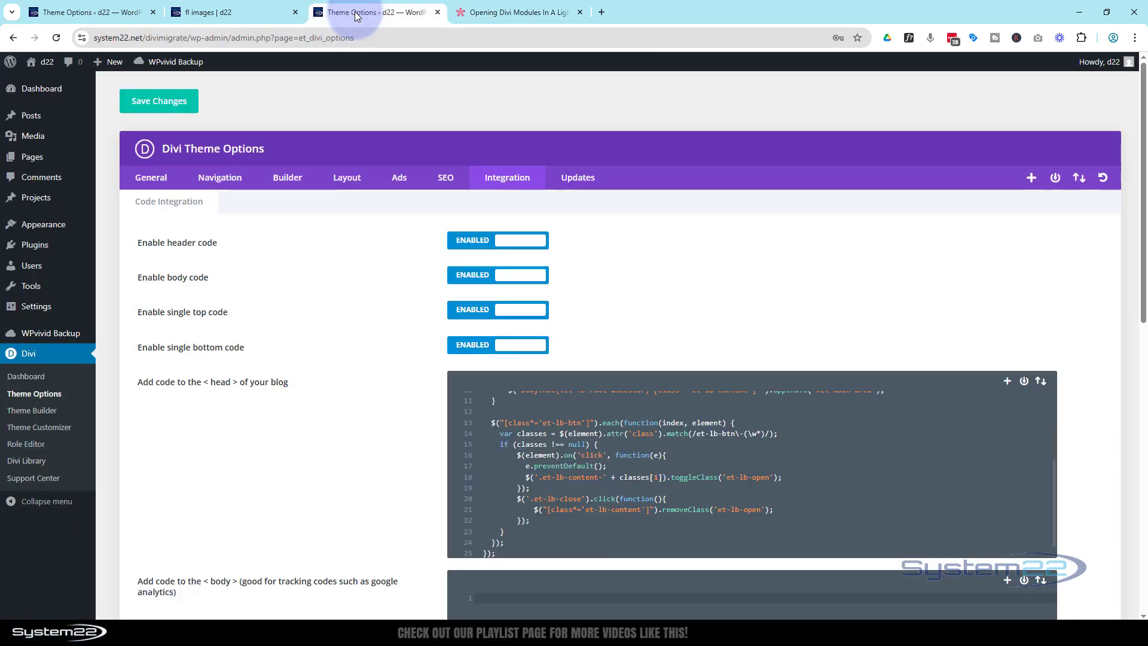
# Open the Contact Us button's Advanced CSS ID & Classes settings.
pyautogui.click(256, 13)
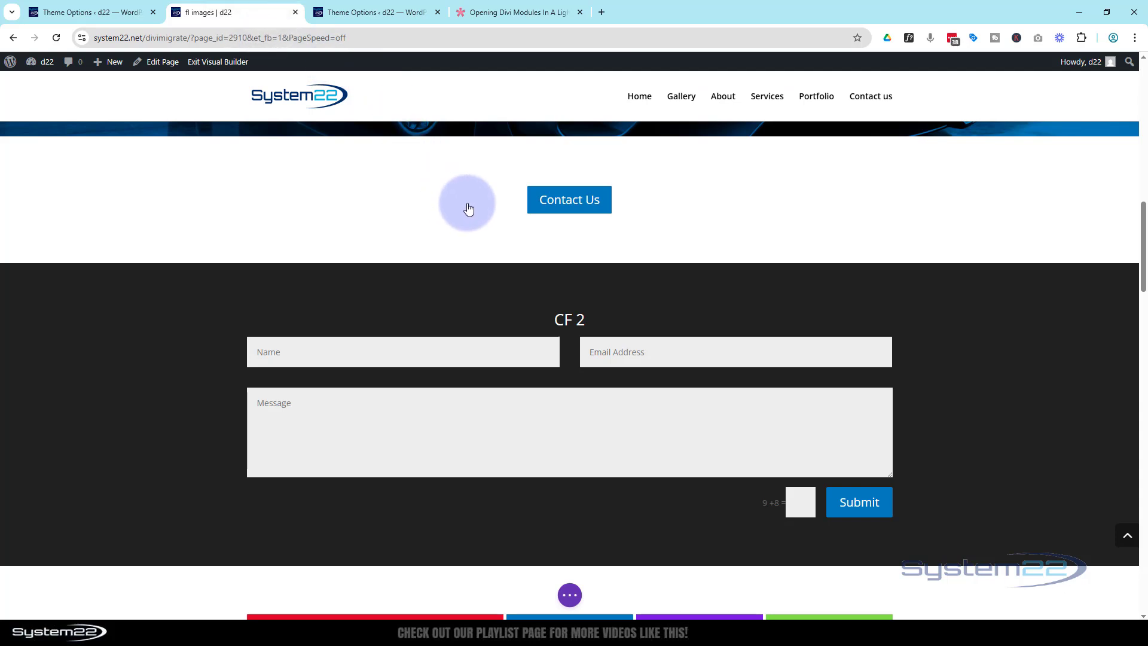
pyautogui.click(548, 210)
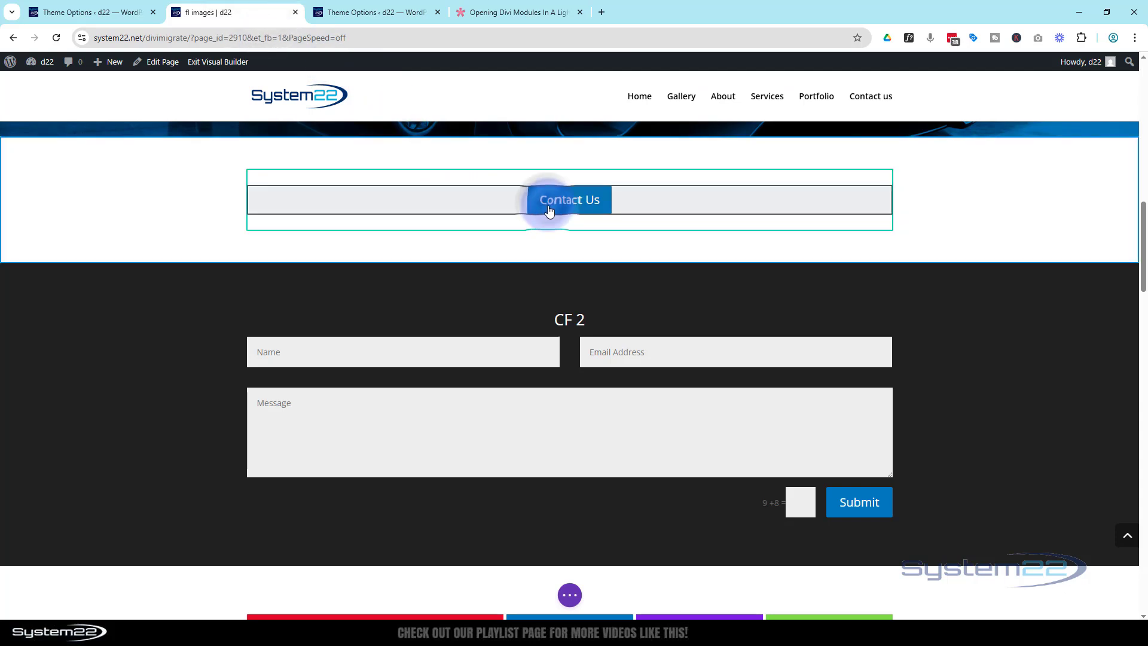
pyautogui.click(541, 191)
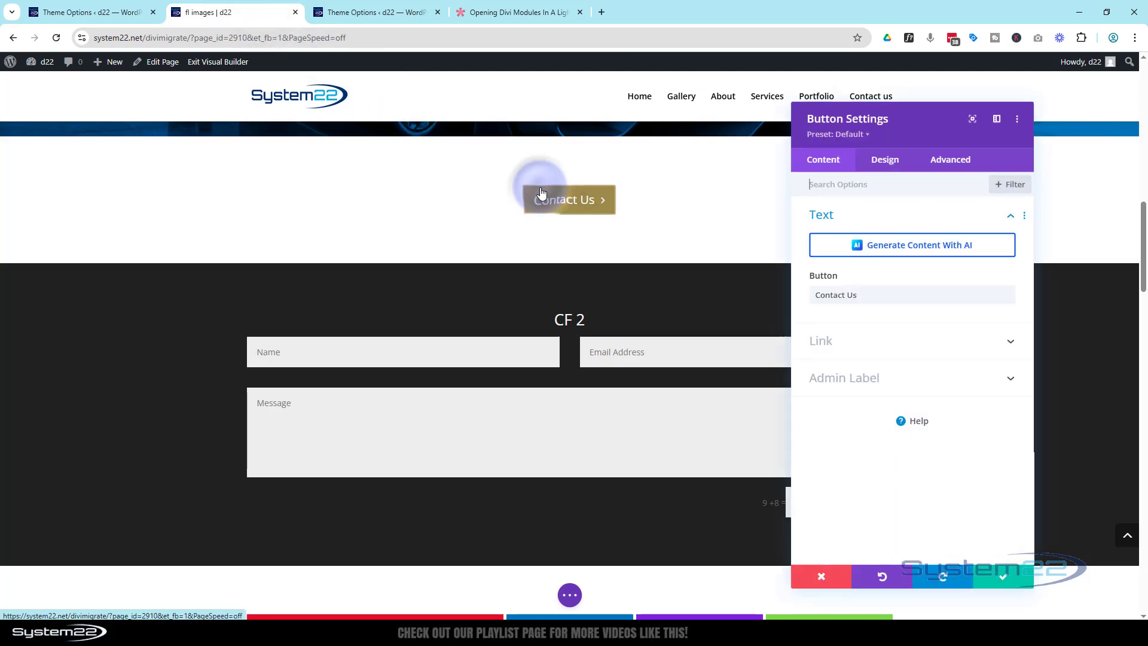
pyautogui.click(957, 164)
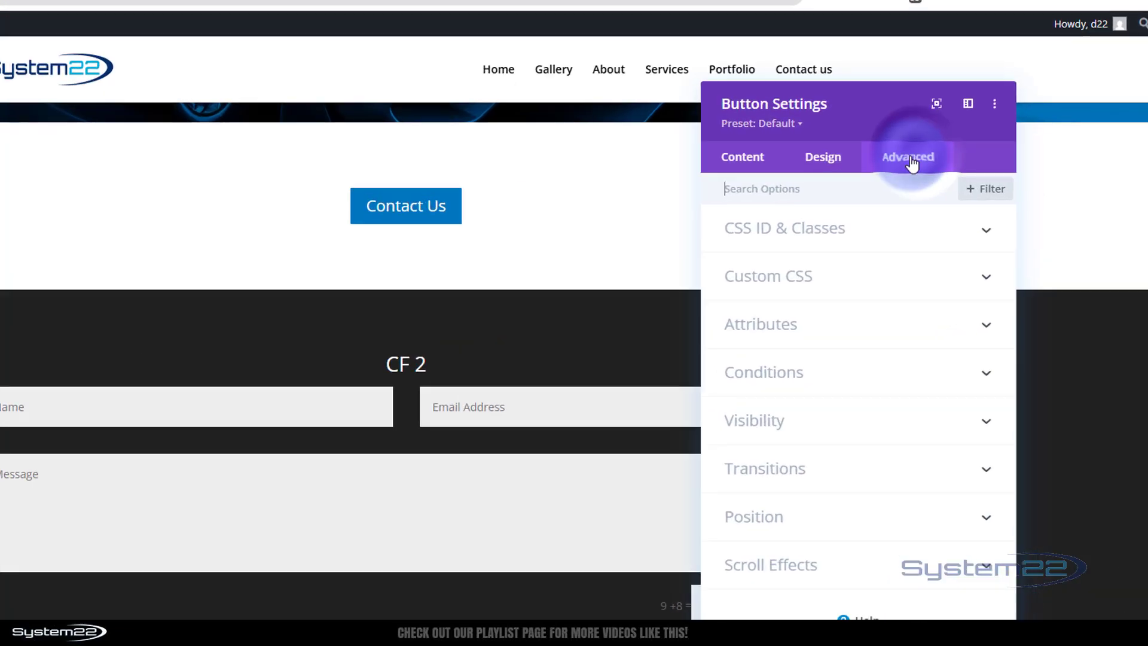
pyautogui.click(749, 273)
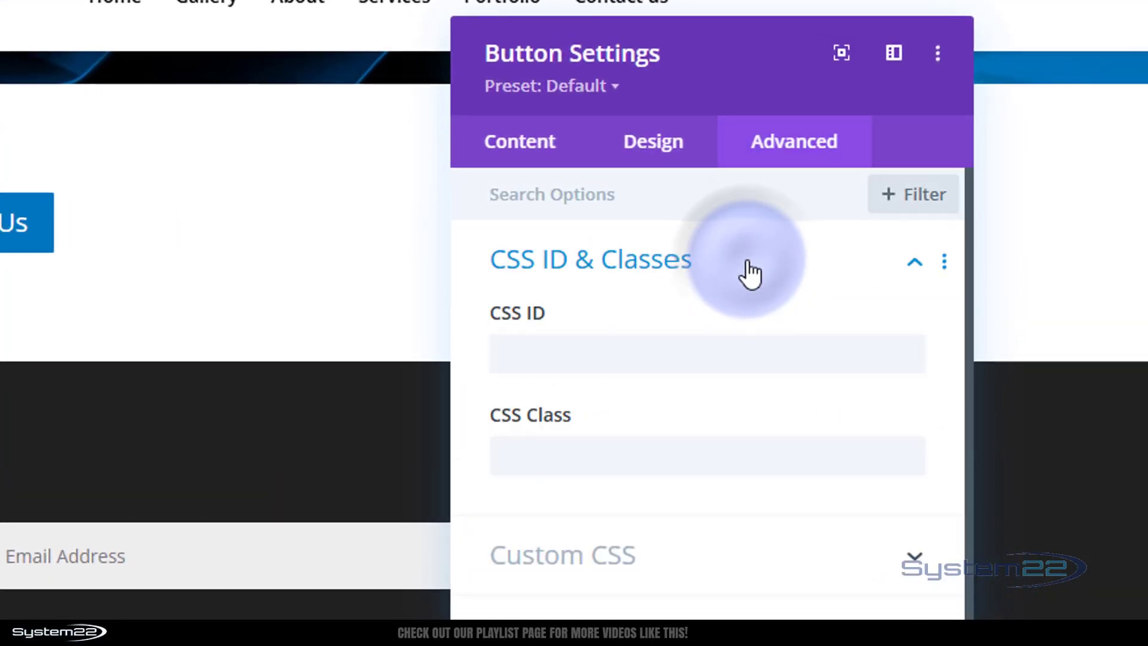
pyautogui.click(520, 456)
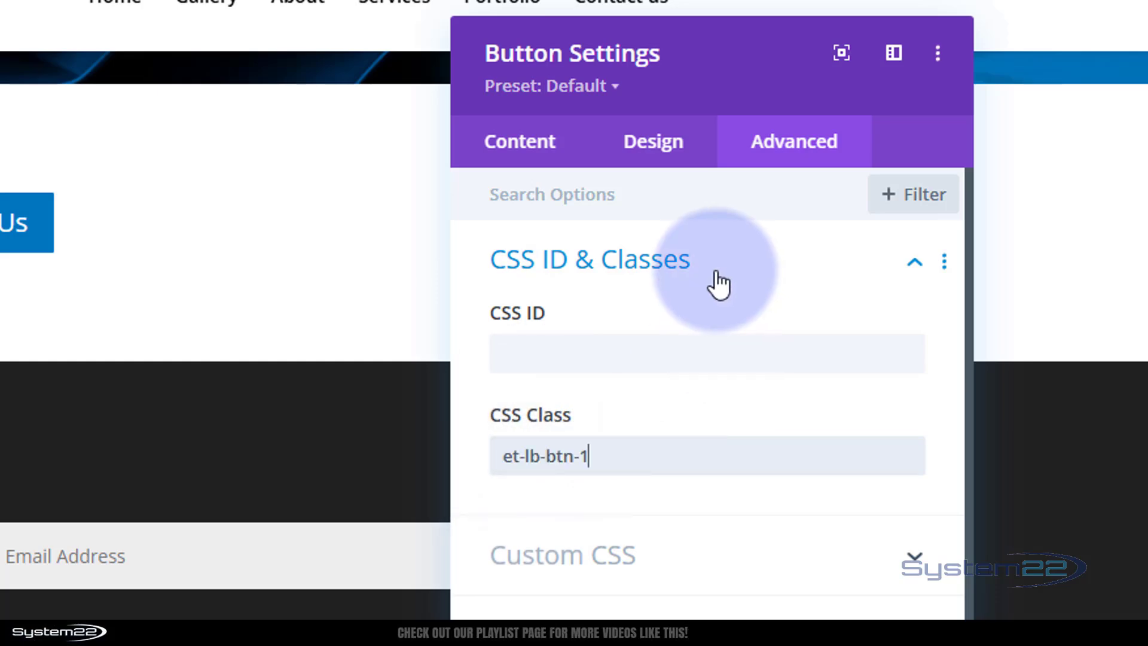
# Change the button's CSS Class from et-lb-btn-1 to et-lb-btn-2.
pyautogui.scroll(-7, 216, 510)
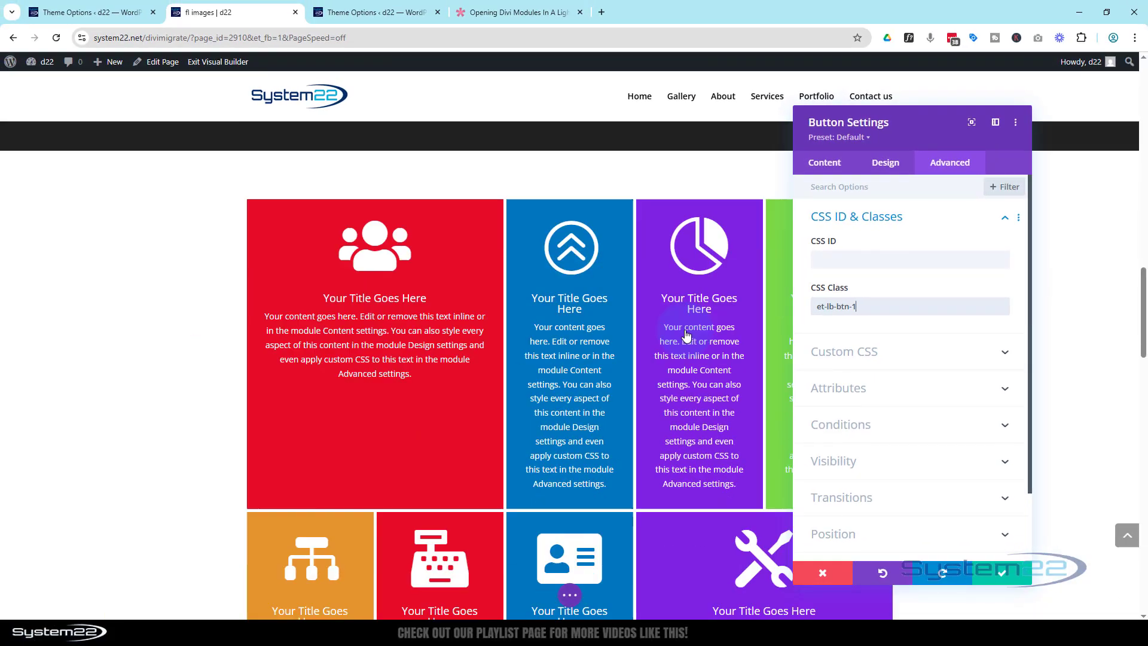
pyautogui.scroll(-15, 687, 335)
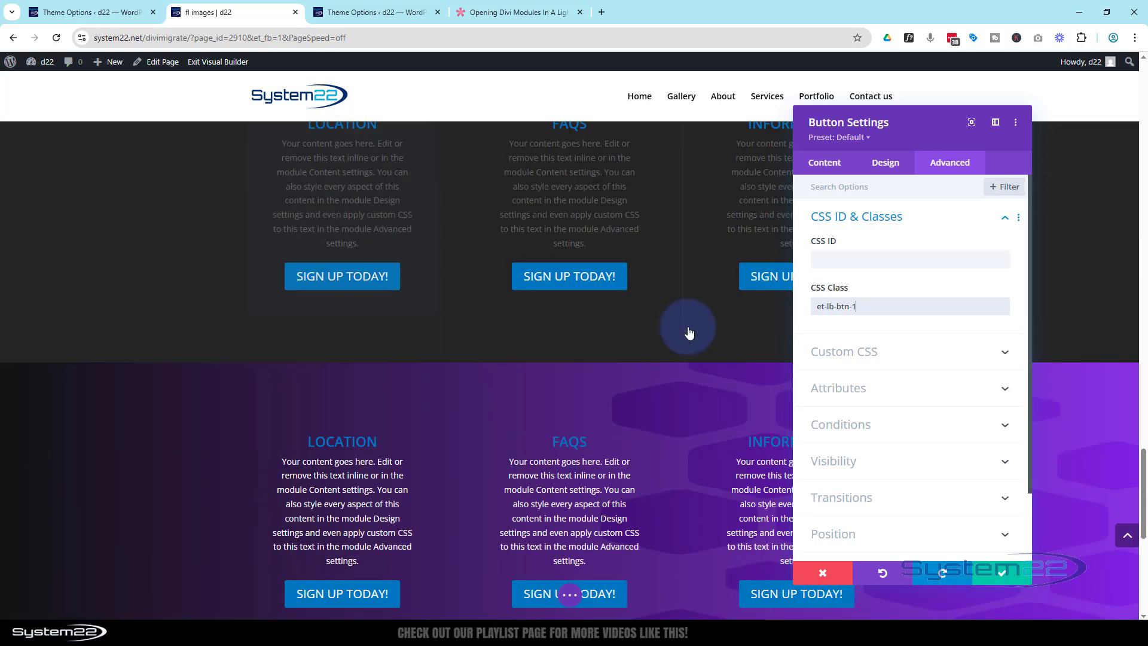
pyautogui.scroll(-8, 687, 335)
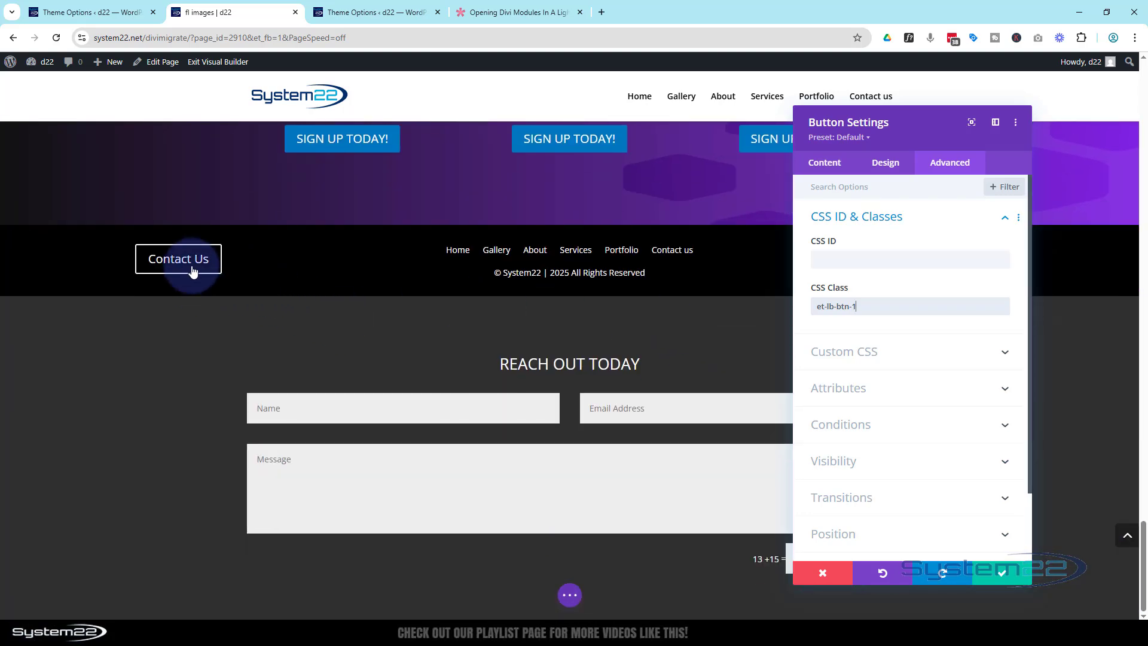
pyautogui.doubleClick(856, 306)
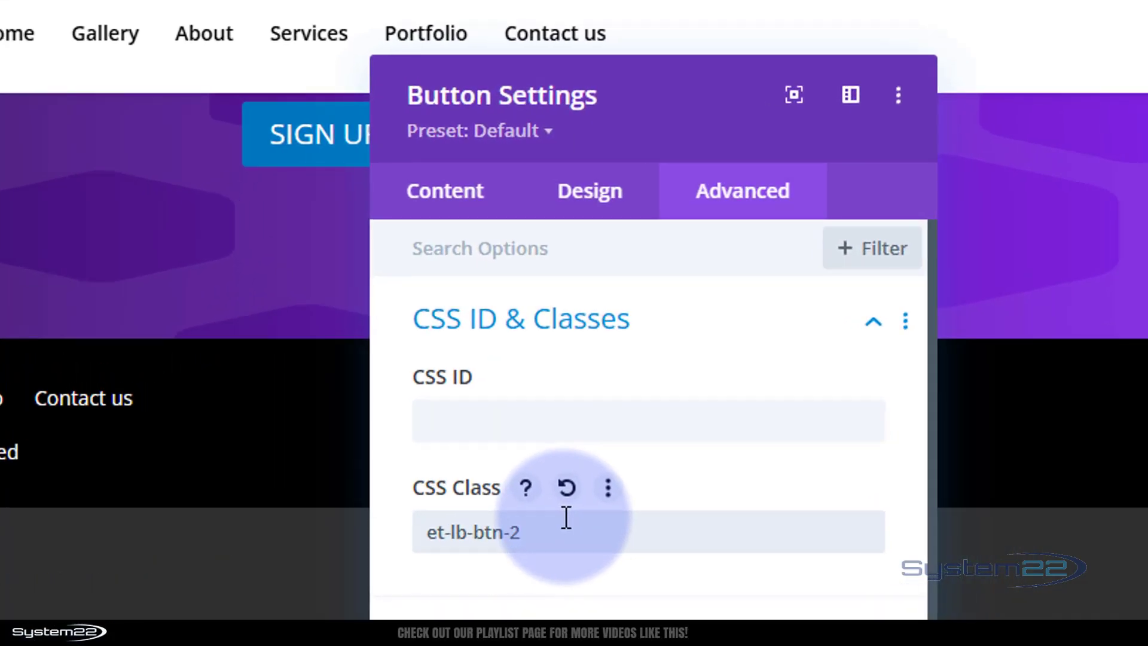
pyautogui.write('2')
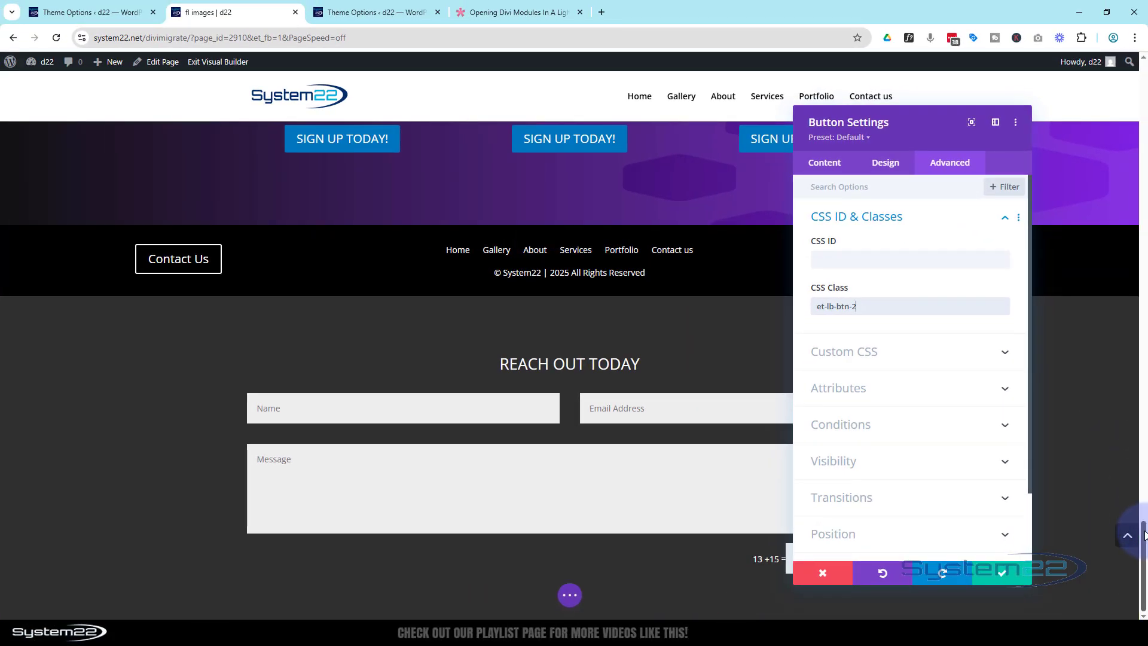
pyautogui.moveTo(1143, 535); pyautogui.dragTo(1119, 210)
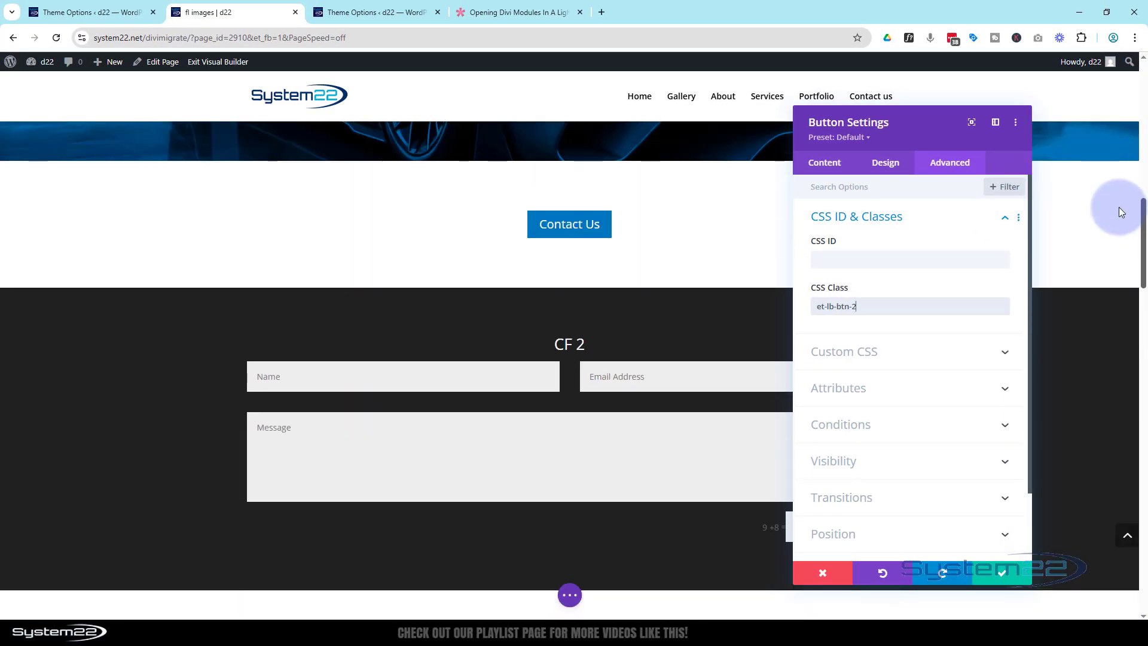
# Save the button settings, then select et-lb-content-1 in the article and return to the page.
pyautogui.click(1002, 575)
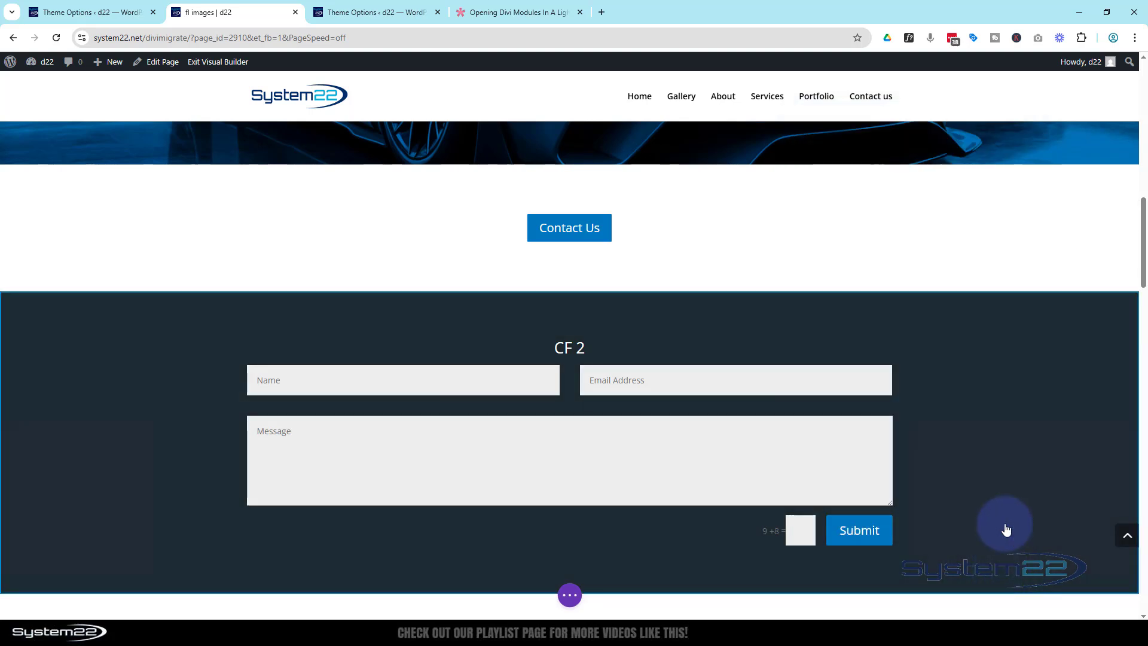
pyautogui.click(495, 11)
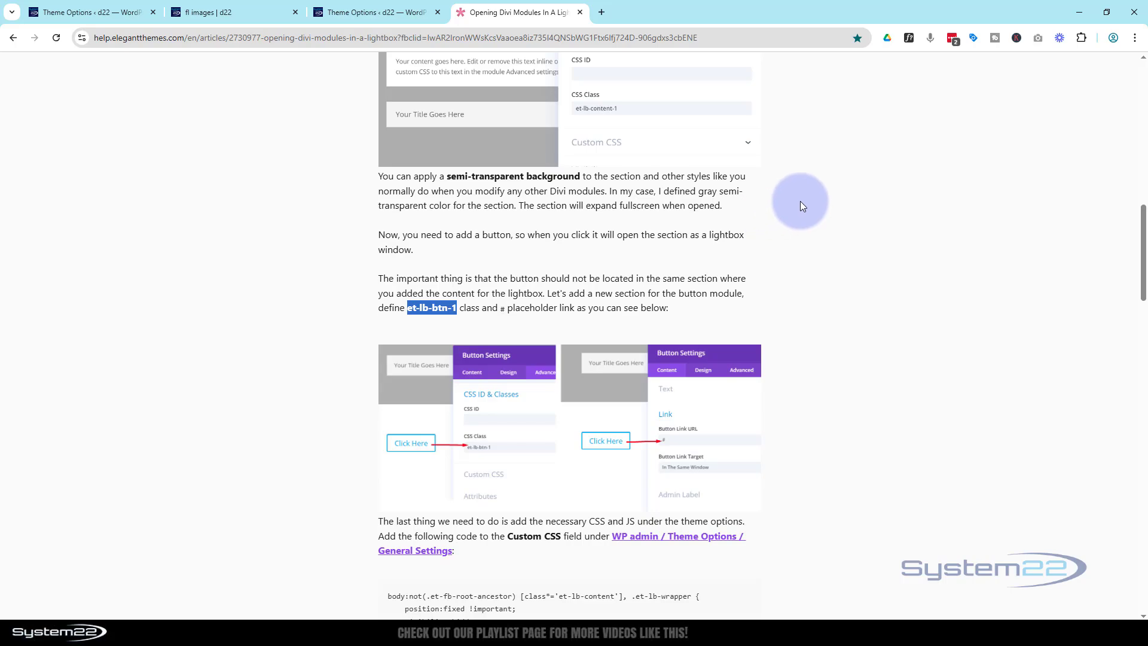
pyautogui.scroll(4, 801, 206)
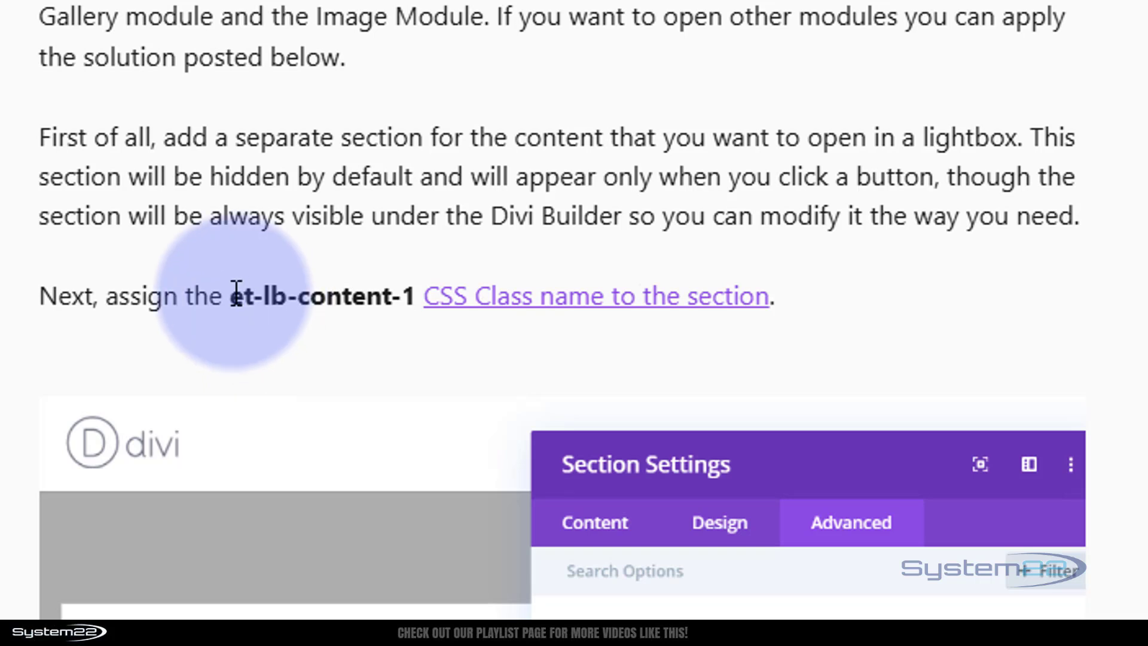
pyautogui.moveTo(278, 279); pyautogui.dragTo(416, 297)
pyautogui.hotkey('ctrl', 'c')
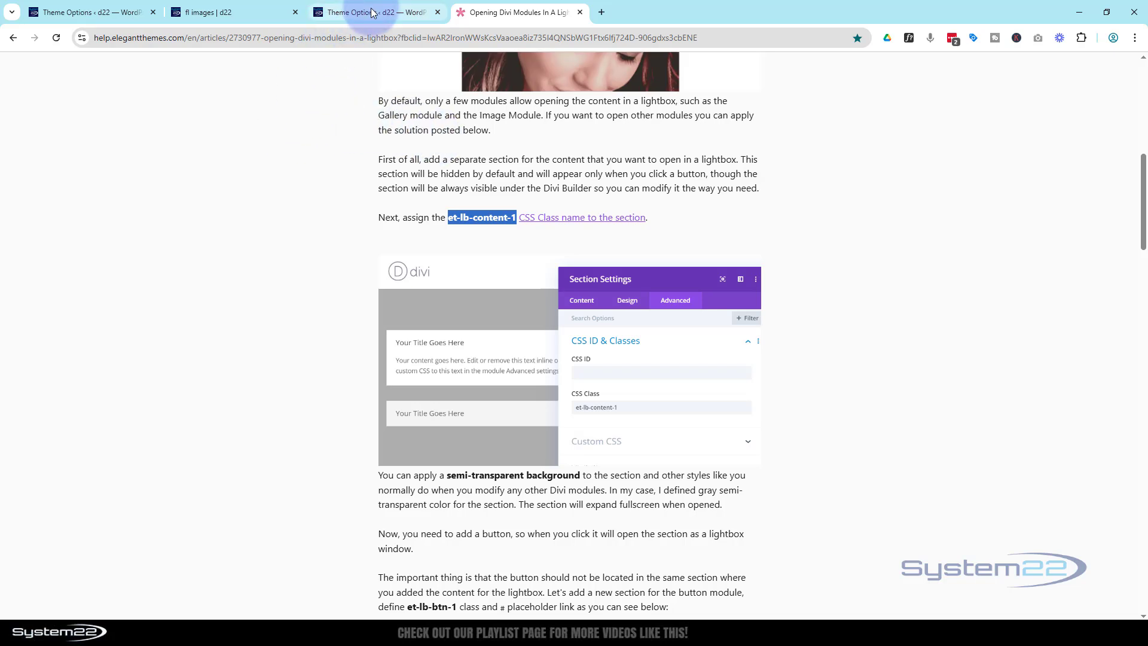
pyautogui.click(255, 13)
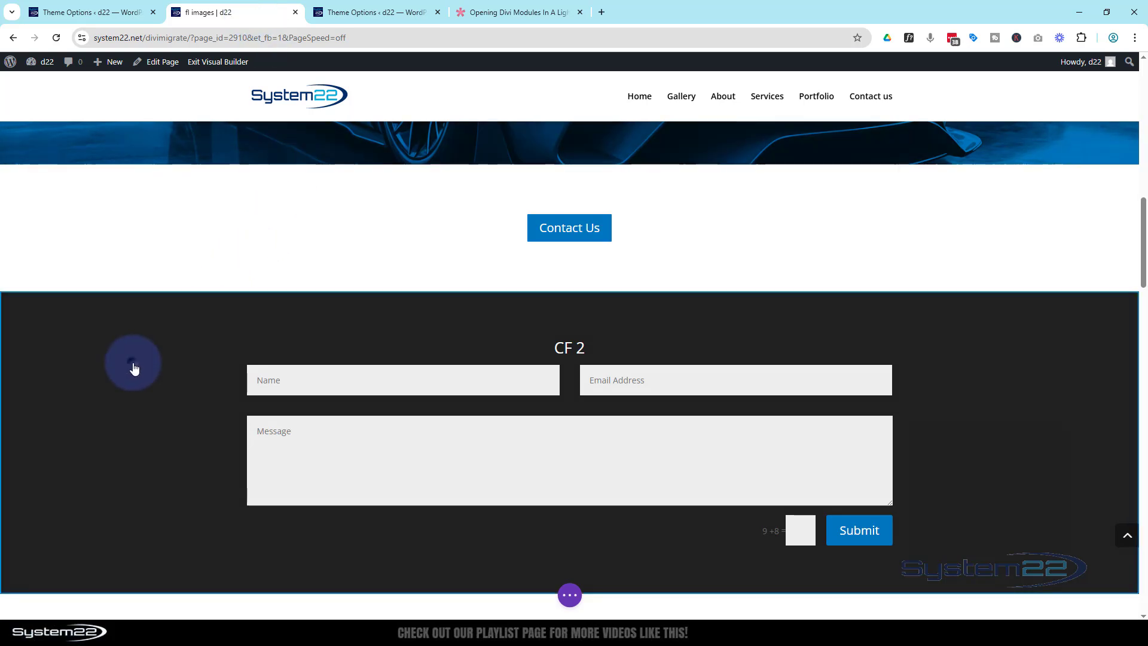
# Set the dark contact form section's CSS Class to et-lb-content-2 and save the section.
pyautogui.click(31, 303)
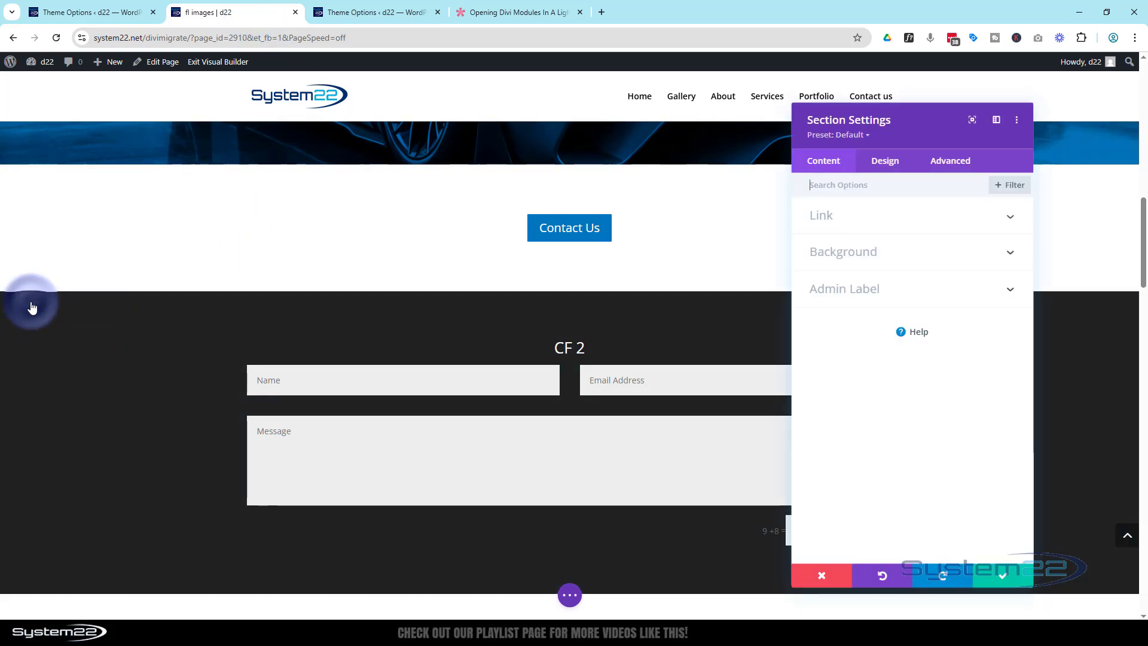
pyautogui.click(951, 165)
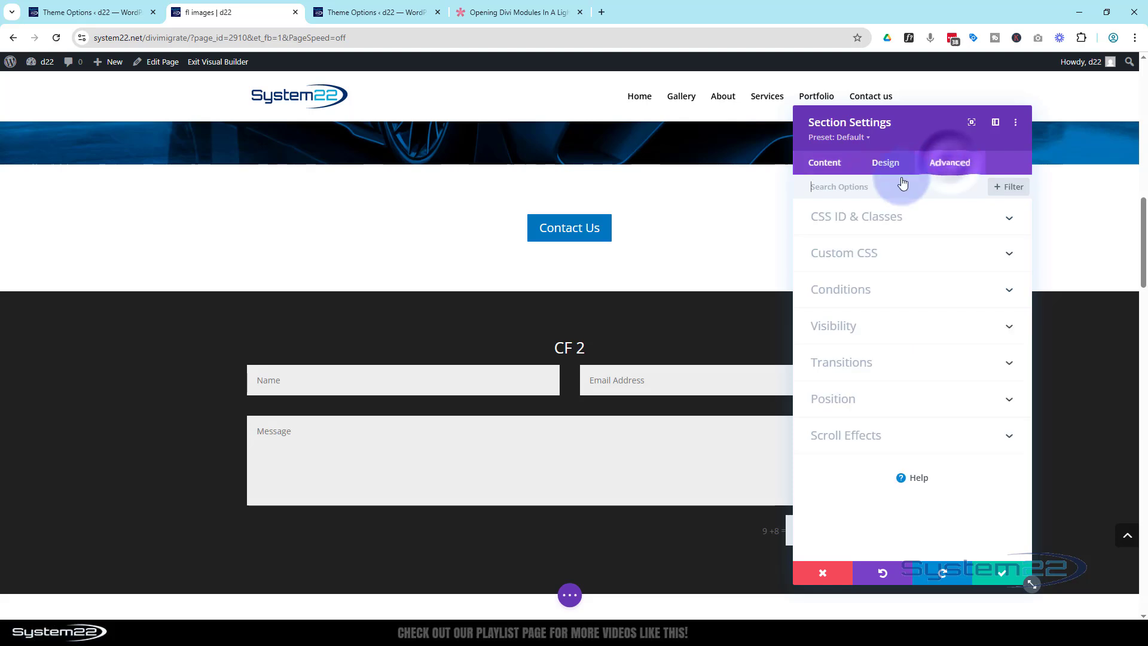
pyautogui.click(917, 224)
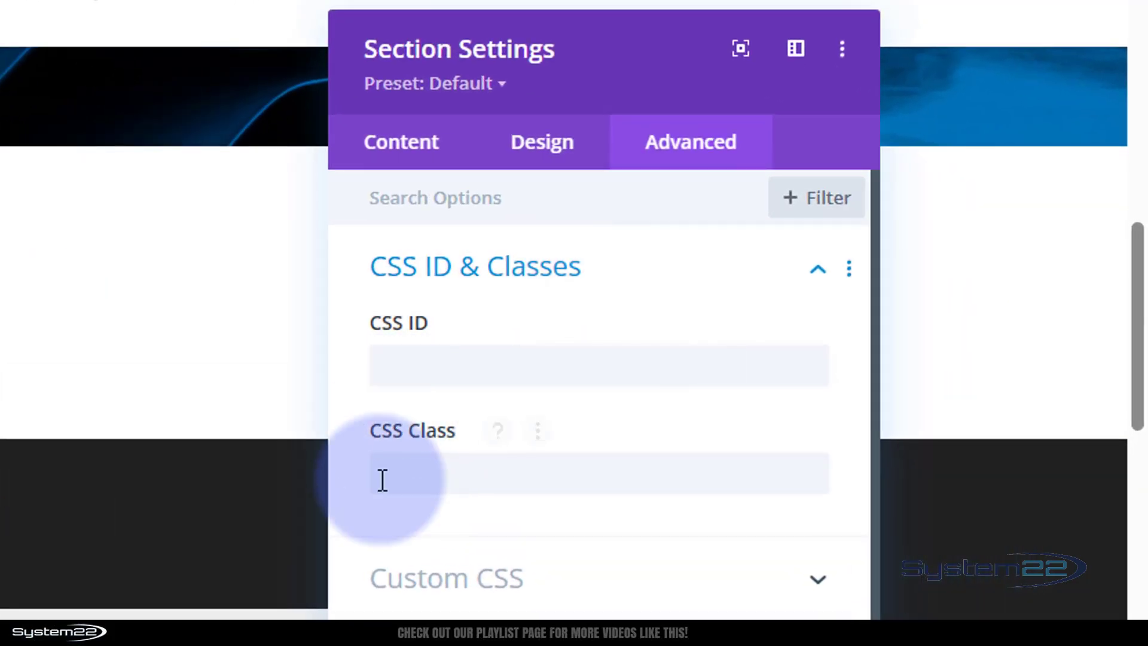
pyautogui.click(382, 480)
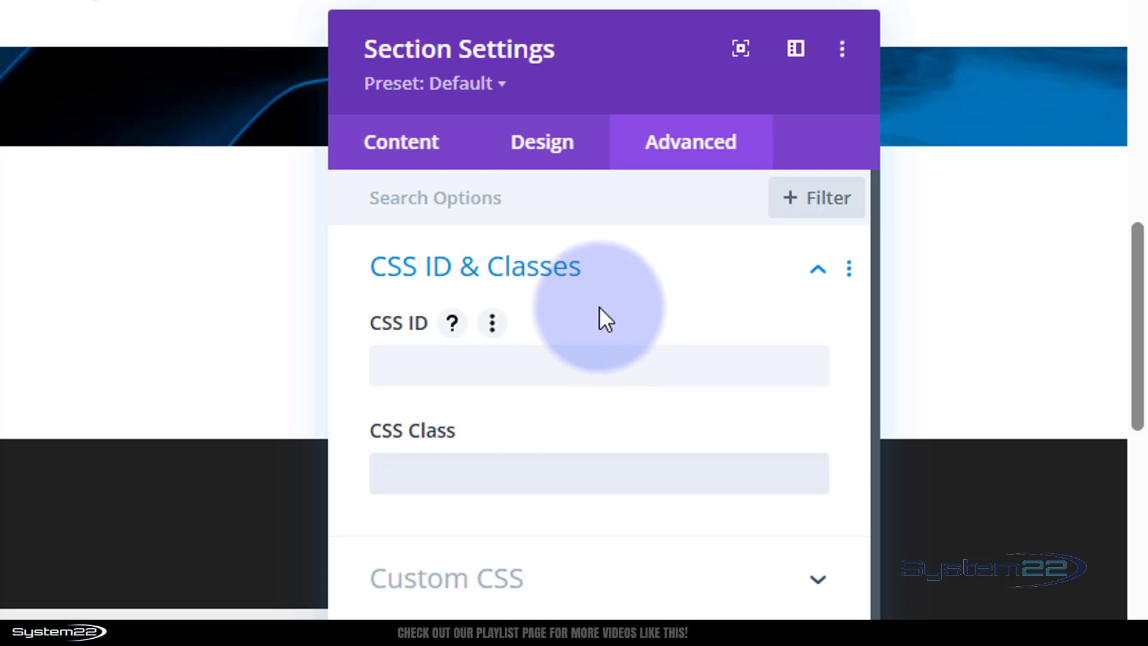
pyautogui.hotkey('ctrl', 'v')
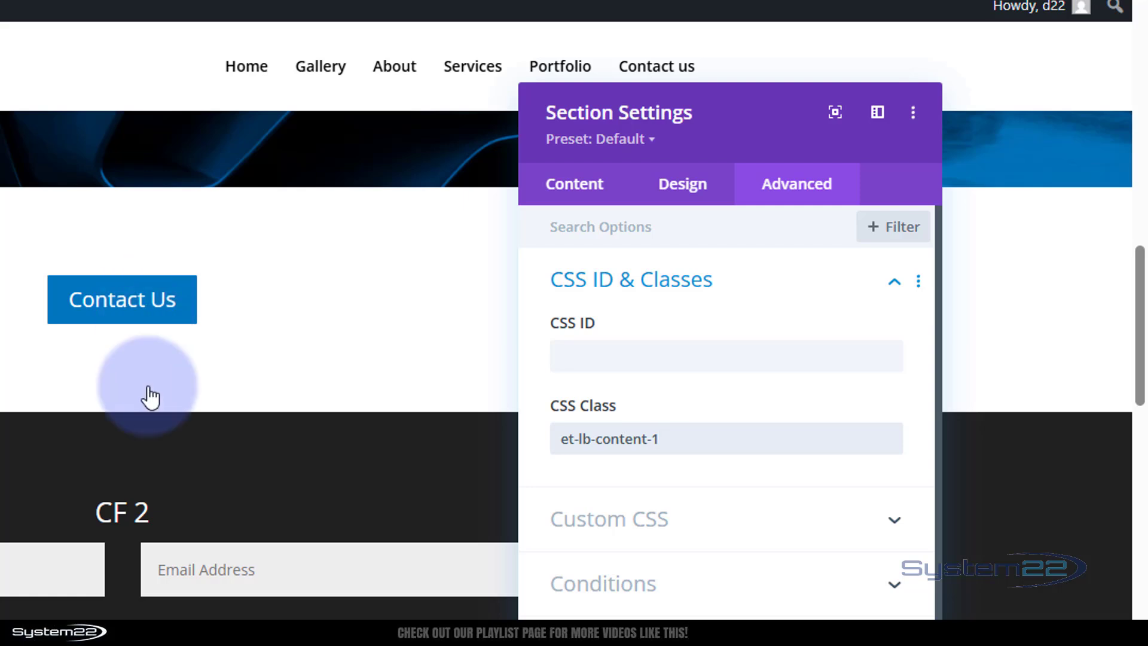
pyautogui.click(657, 438)
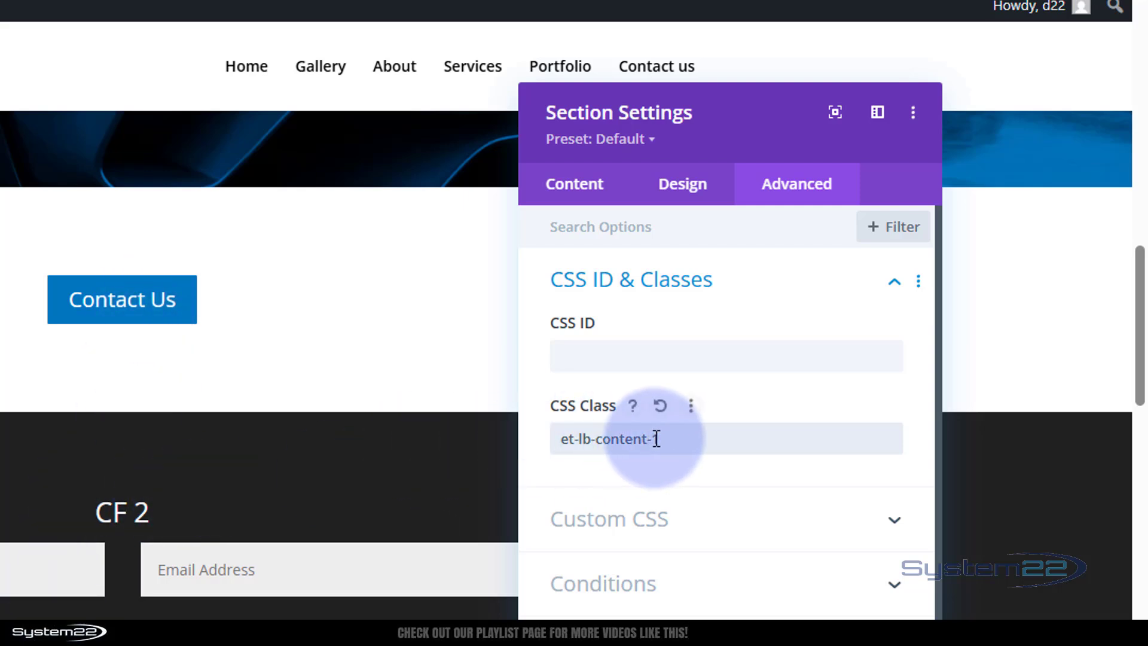
pyautogui.press('BackSpace')
pyautogui.write('2')
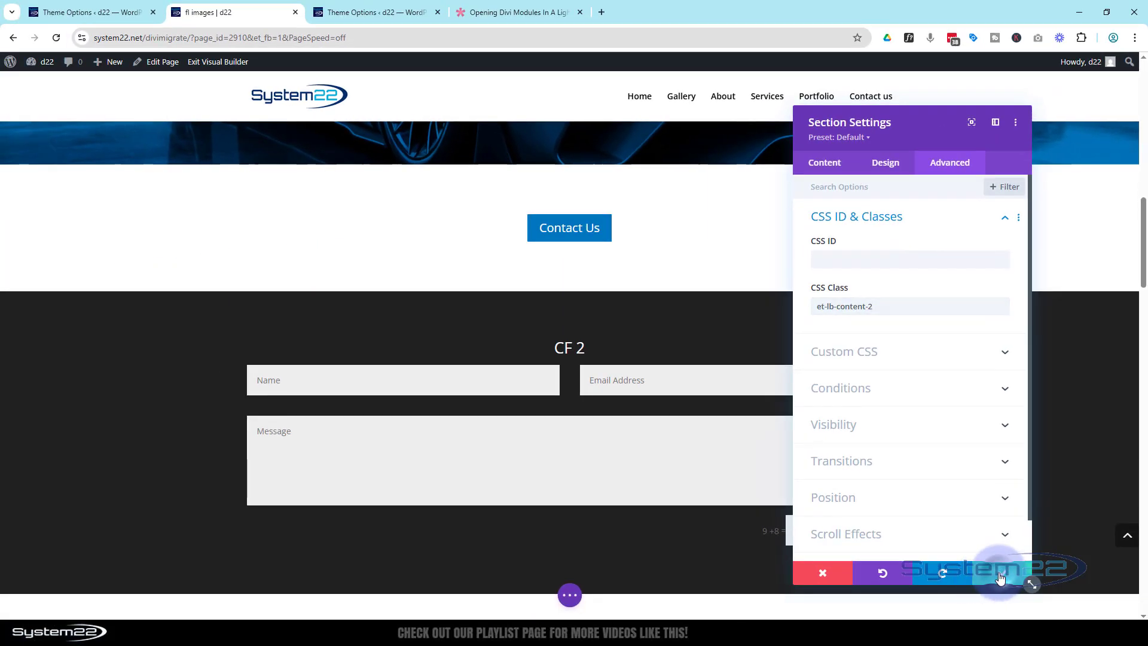
pyautogui.click(1000, 575)
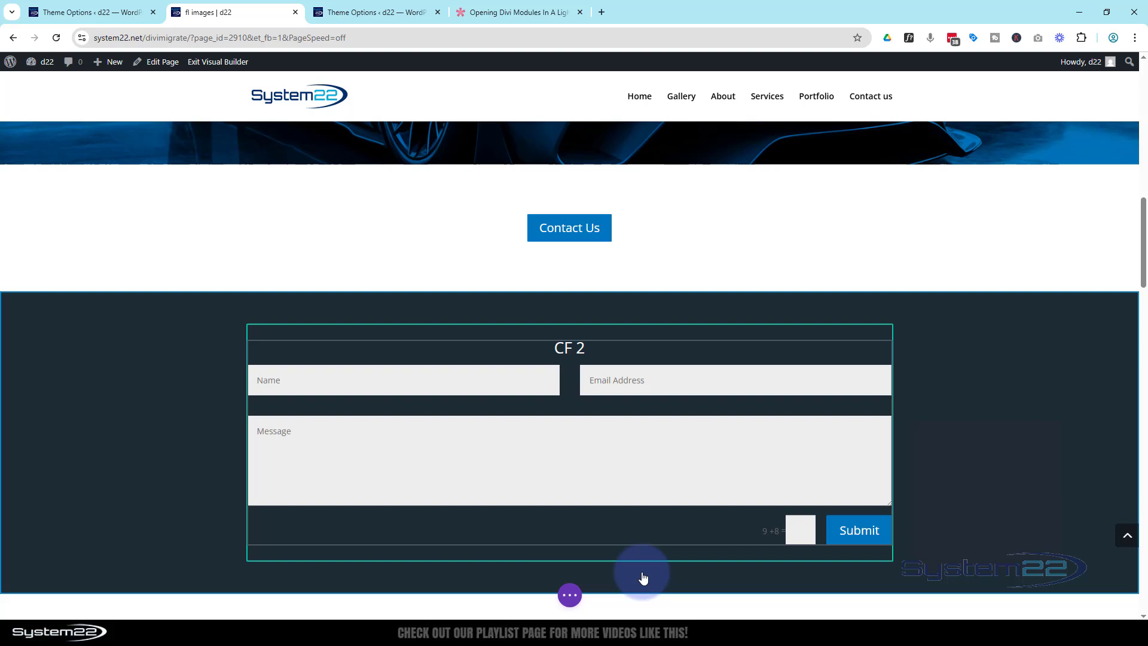
# Exit the Visual Builder to view the live page.
pyautogui.click(571, 595)
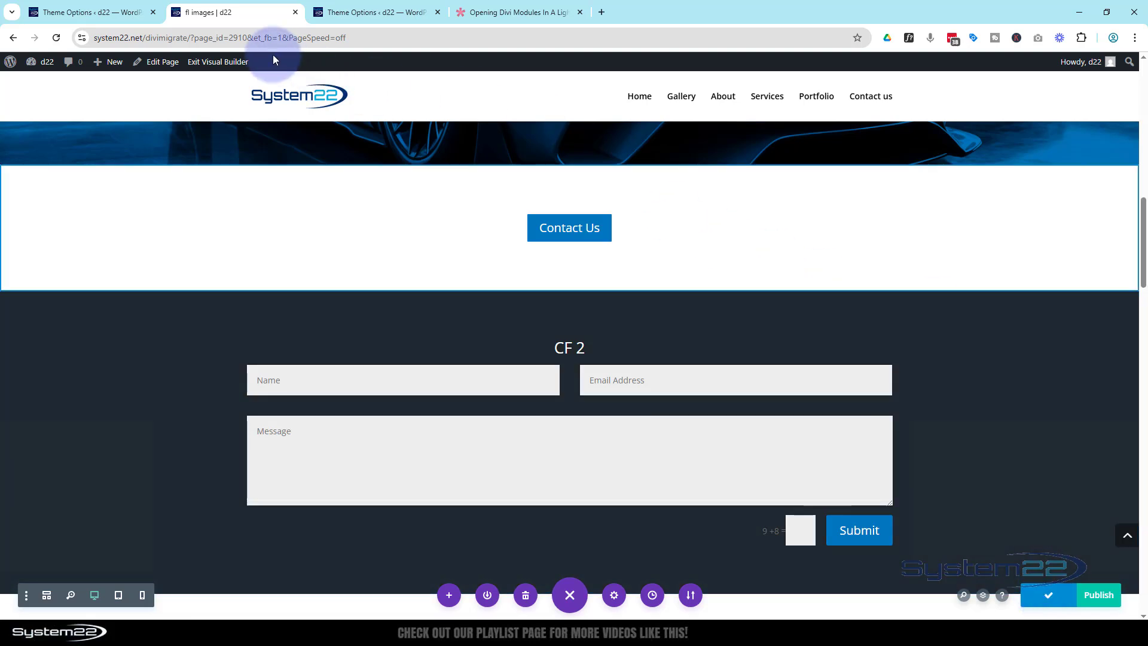
pyautogui.click(224, 62)
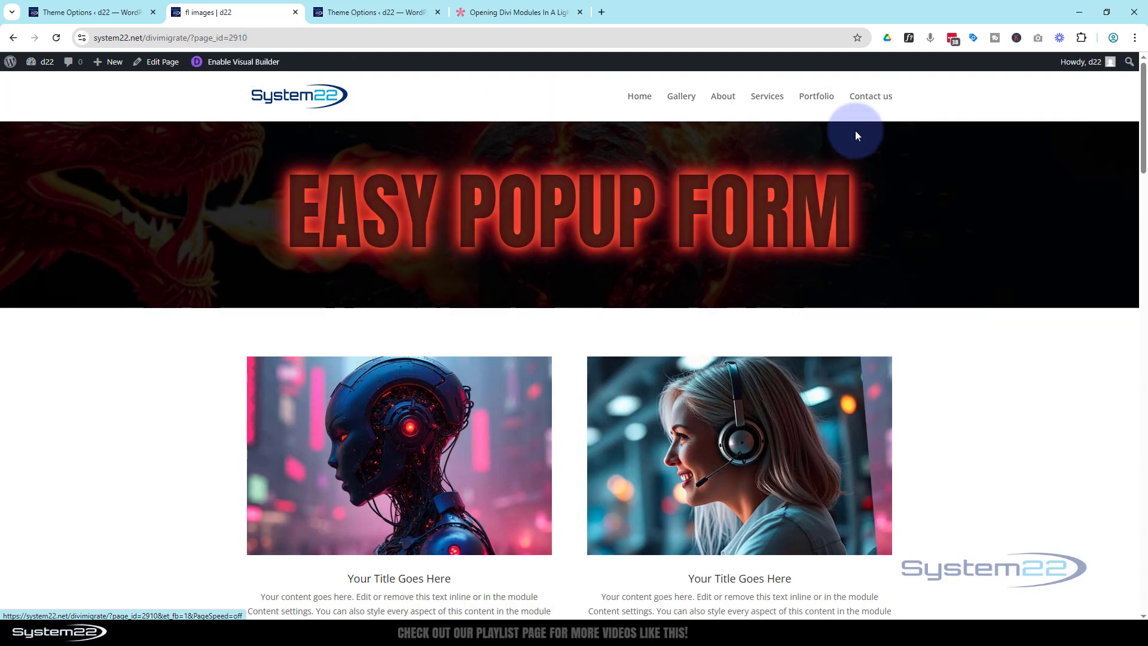
pyautogui.moveTo(1140, 141); pyautogui.dragTo(1145, 296)
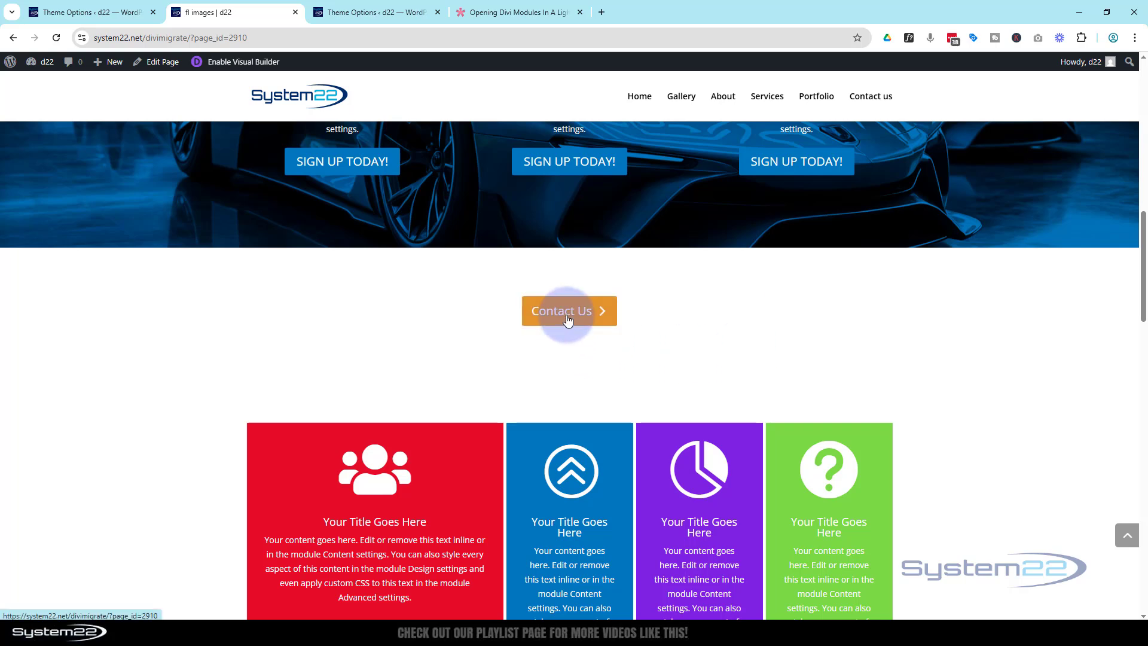
# Open the Contact Us popup, try its email and message fields, close it, and scroll down.
pyautogui.click(566, 317)
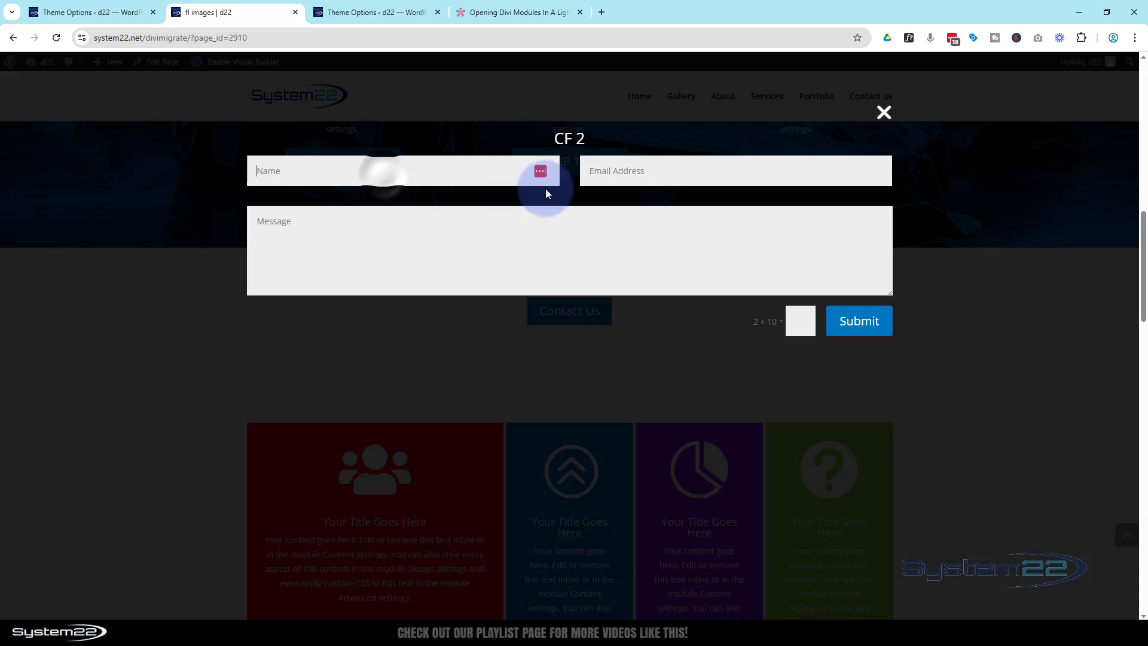
pyautogui.click(623, 171)
pyautogui.click(515, 218)
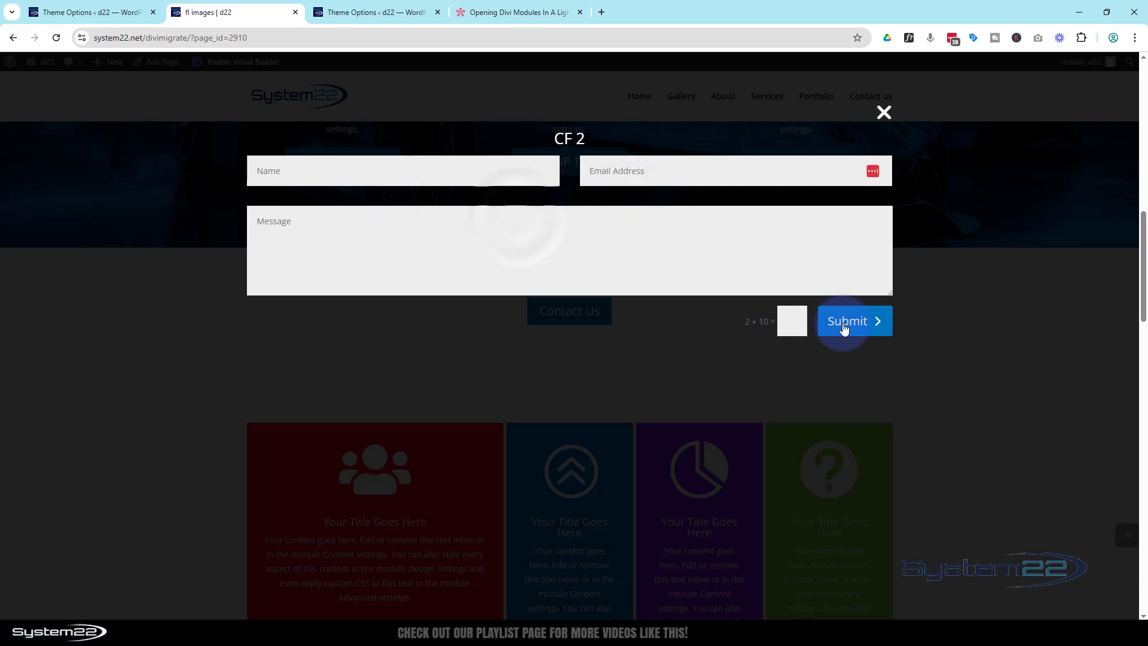
pyautogui.click(884, 113)
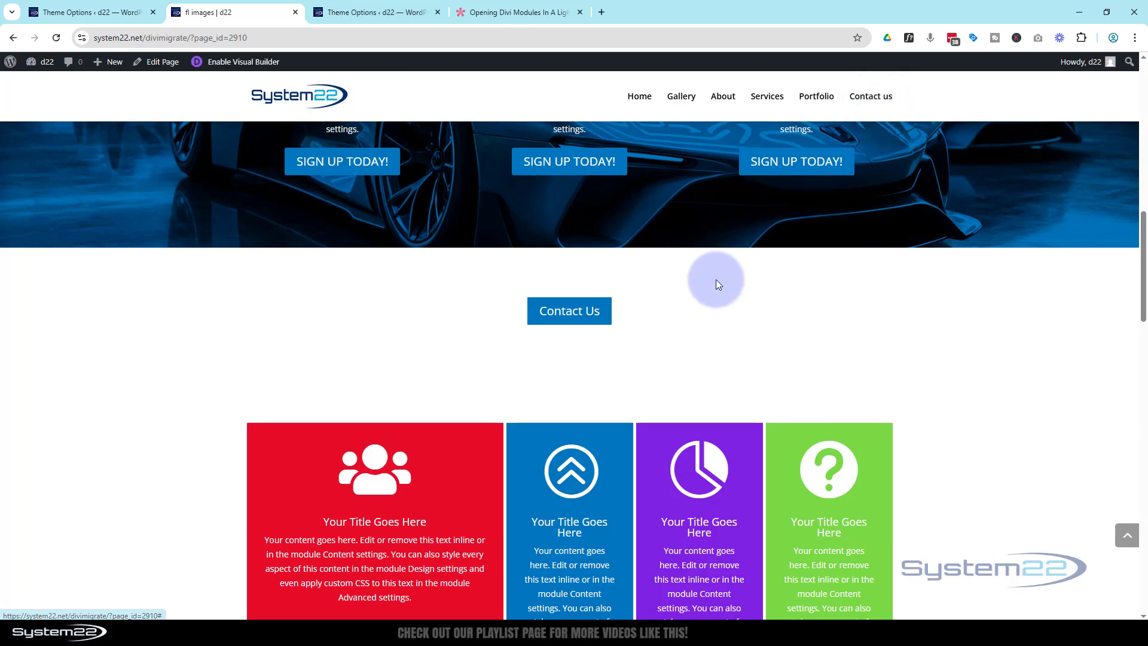
pyautogui.scroll(-12, 718, 280)
pyautogui.scroll(-12, 720, 277)
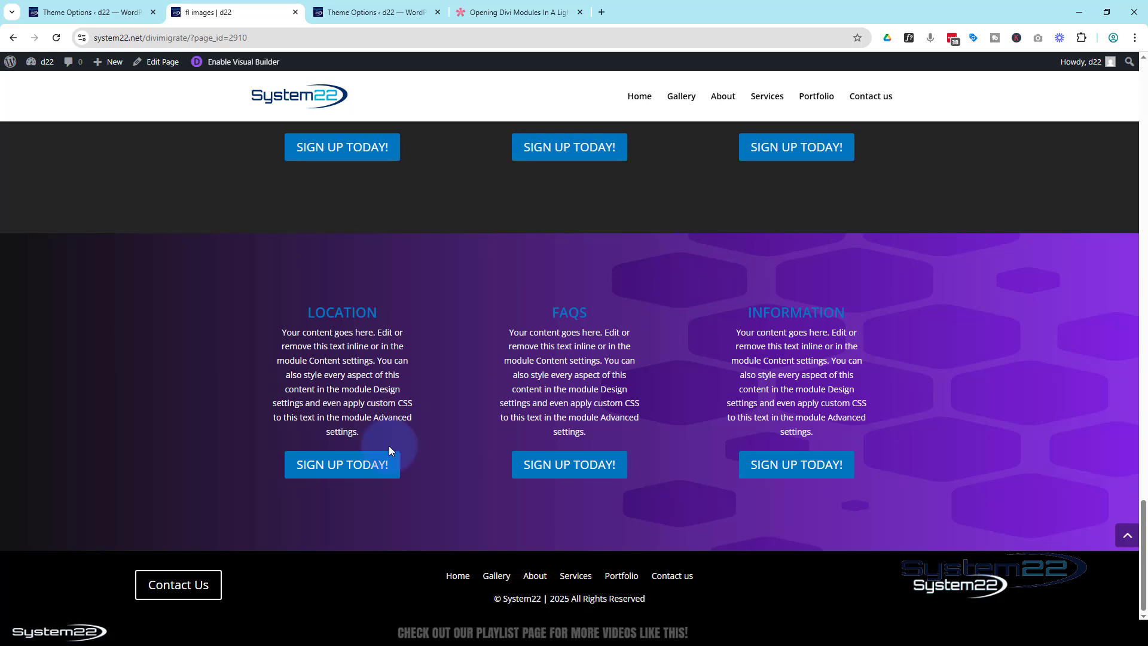
# Open and close the footer 'Reach Out Today' popup, then scroll back up.
pyautogui.click(170, 583)
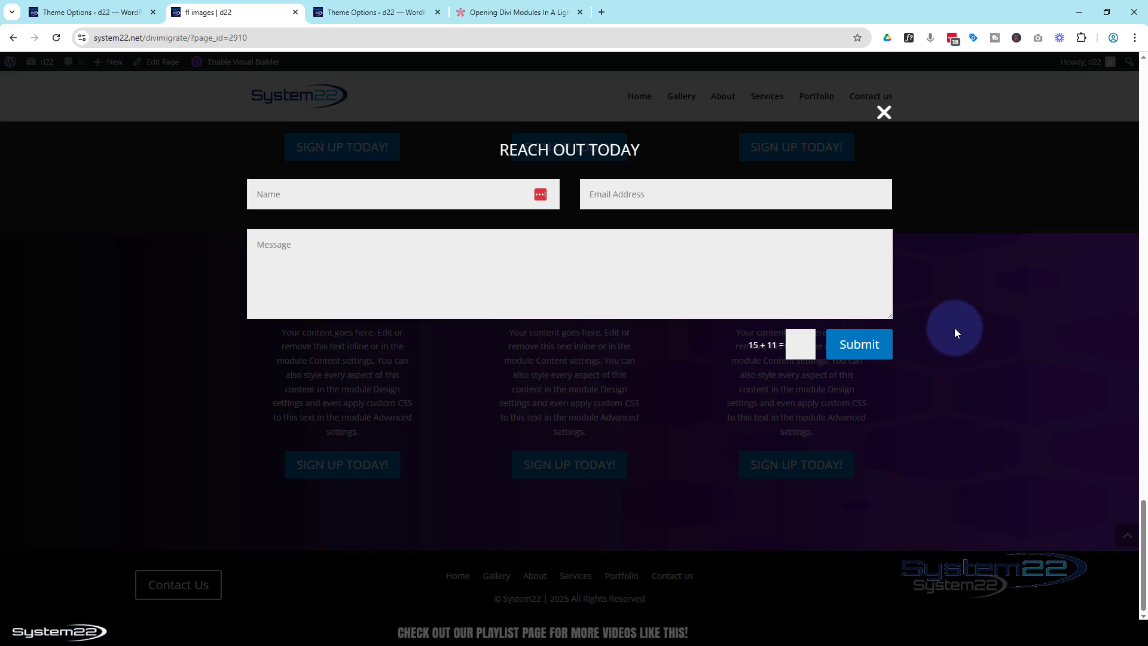
pyautogui.click(884, 112)
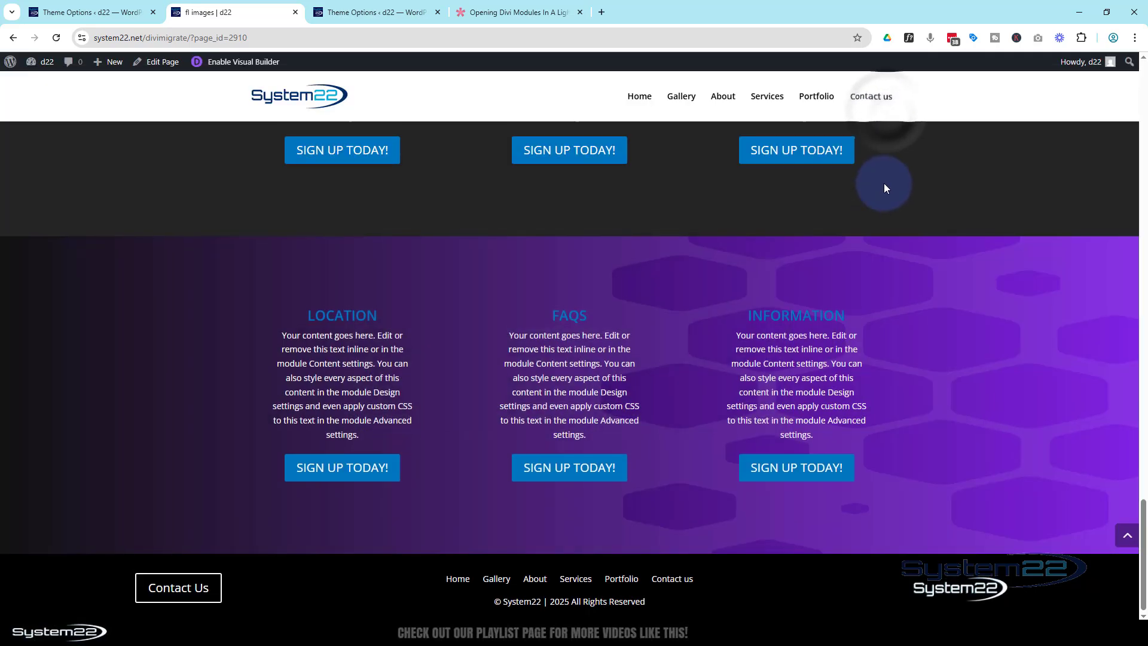
pyautogui.scroll(10, 884, 182)
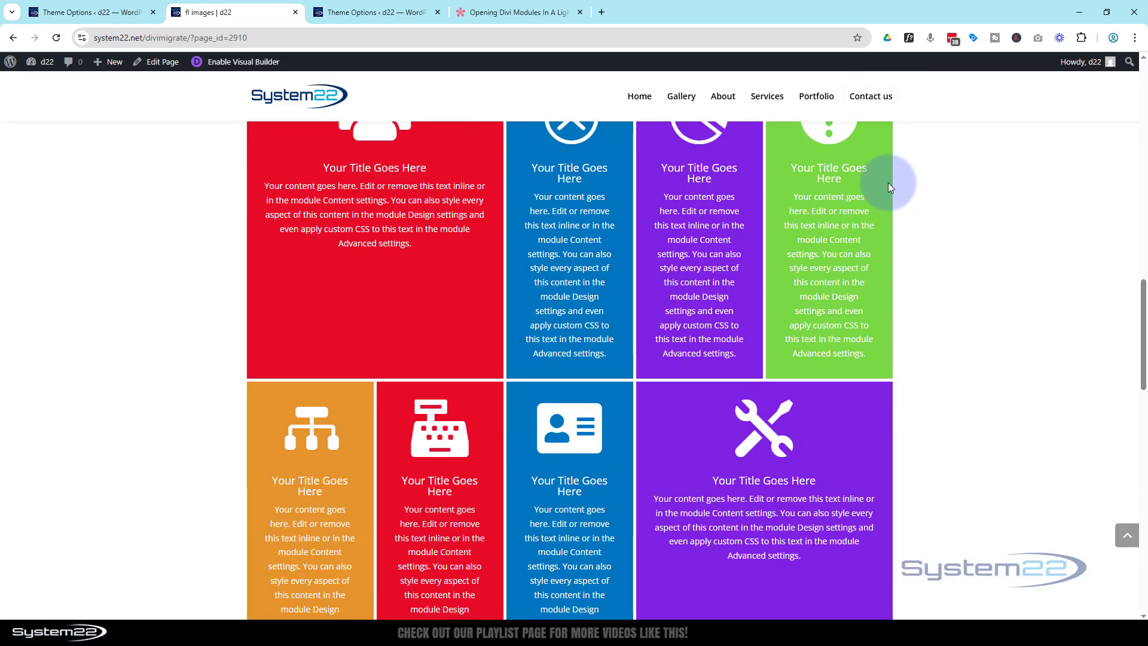
pyautogui.scroll(6, 888, 182)
# Open, close and reopen the CF 2 popup, then preview it in iPhone 12 Pro mobile view.
pyautogui.click(594, 349)
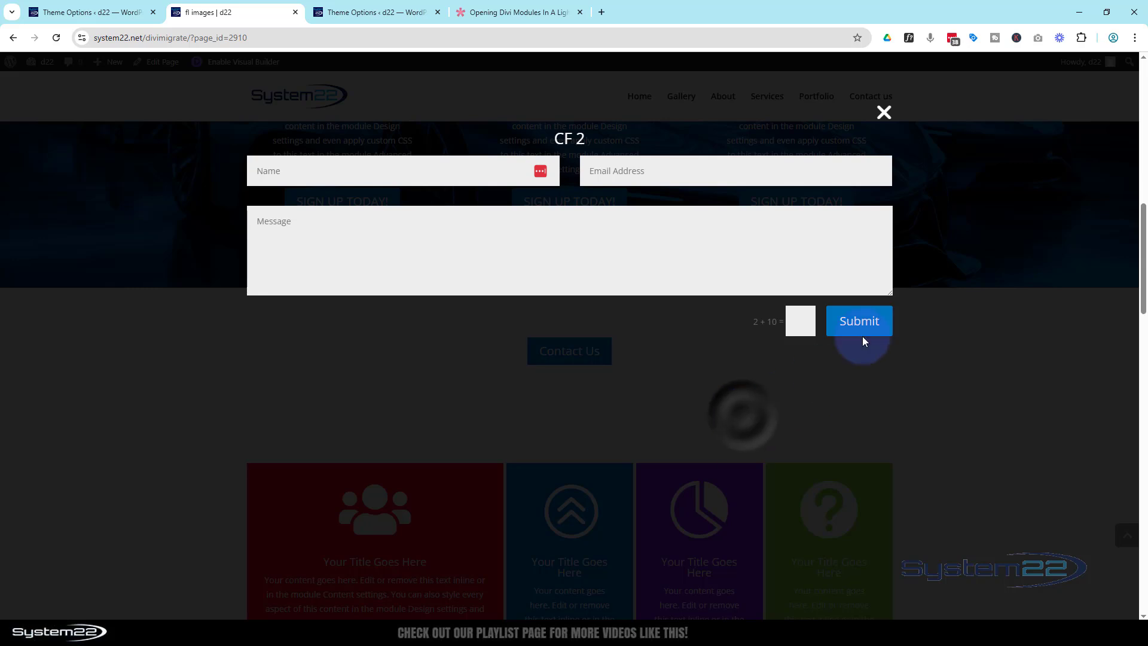
pyautogui.click(884, 113)
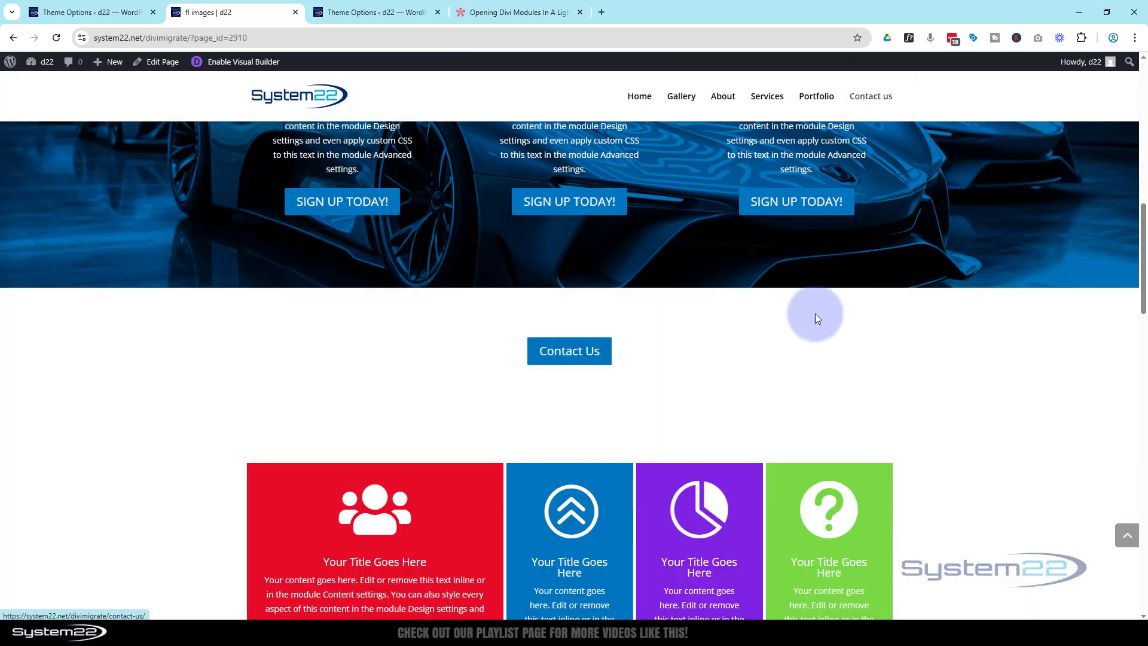
pyautogui.click(590, 350)
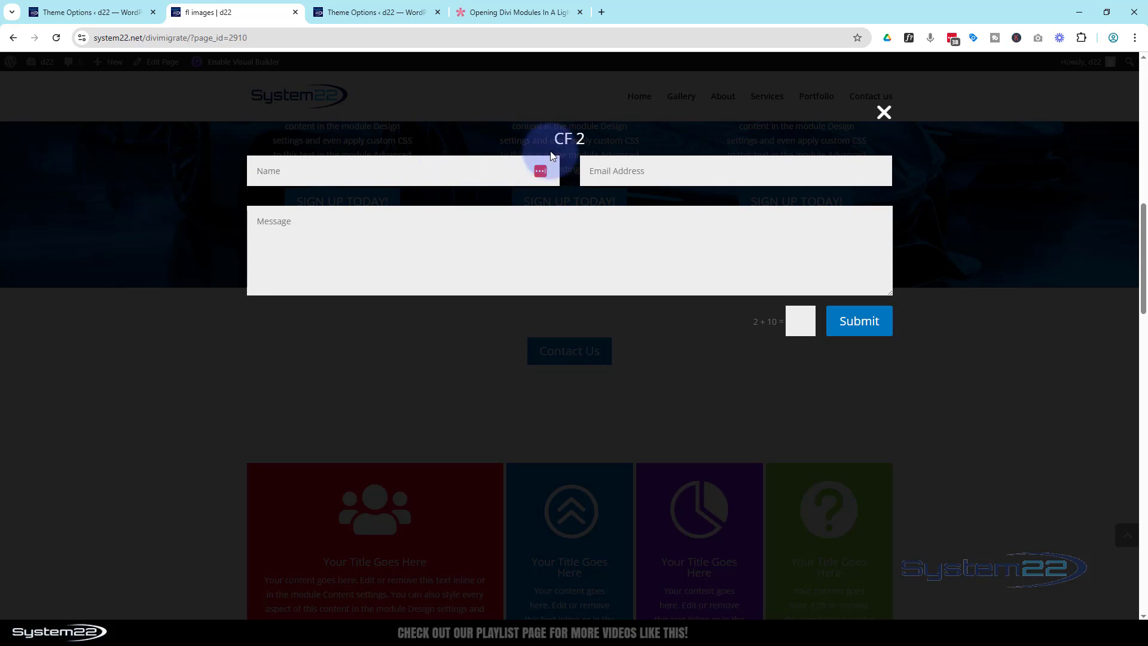
pyautogui.hotkey('ctrl', 'shift', 'i')
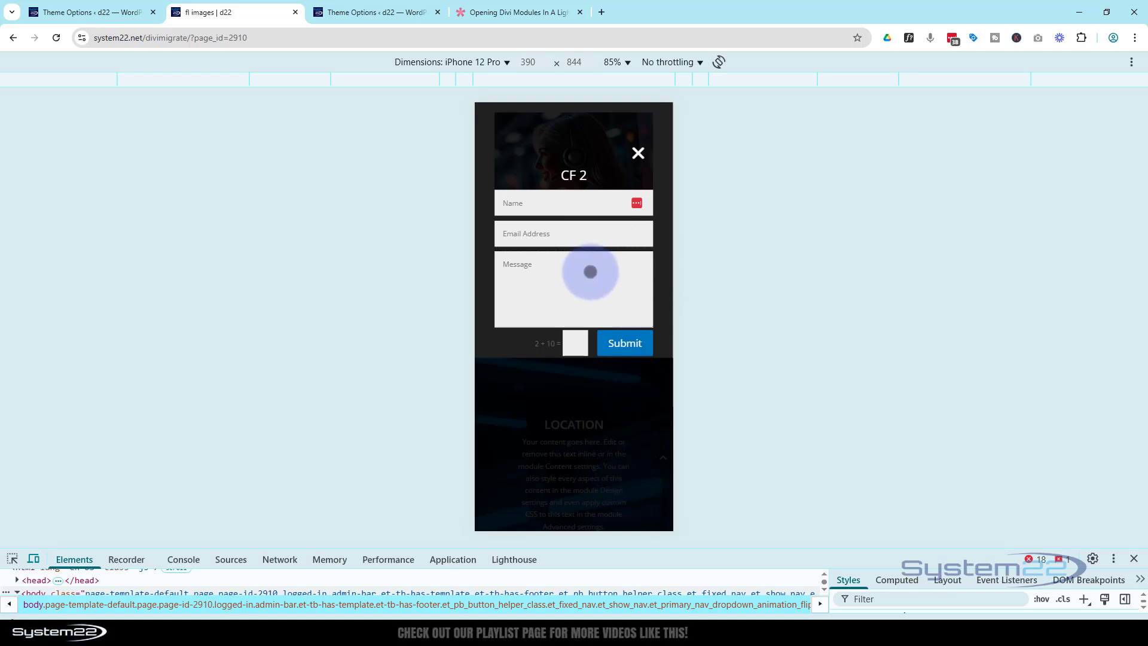
# Close the CF 2 popup in the mobile view and shut the device preview.
pyautogui.scroll(-1, 590, 271)
pyautogui.scroll(2, 590, 271)
pyautogui.scroll(-1, 590, 272)
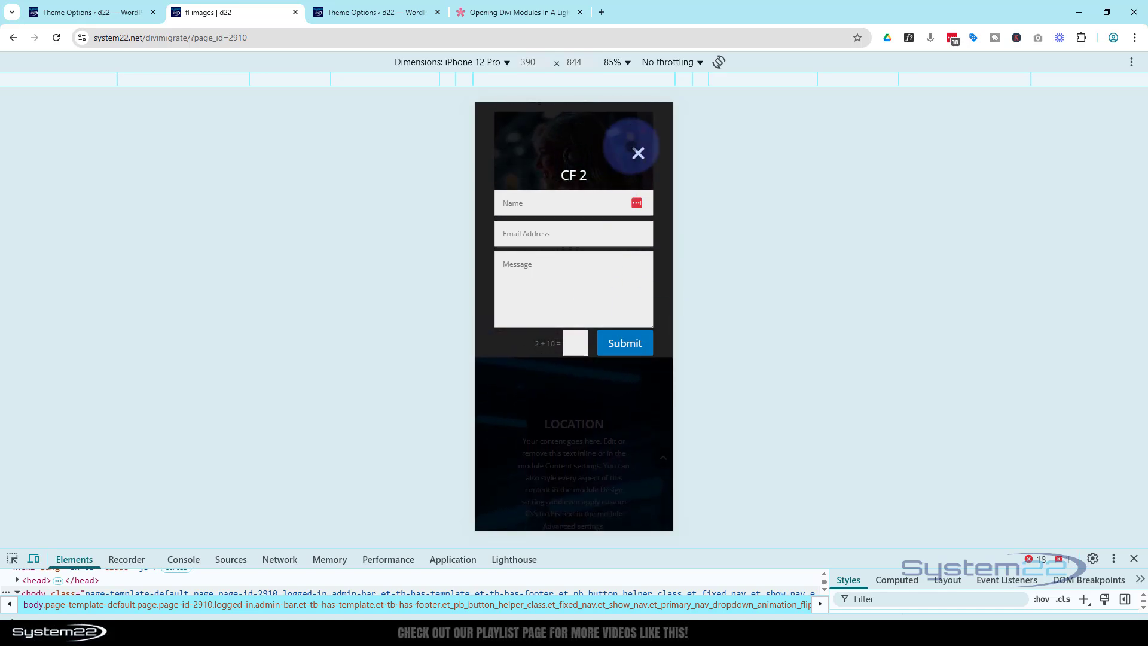
pyautogui.click(638, 153)
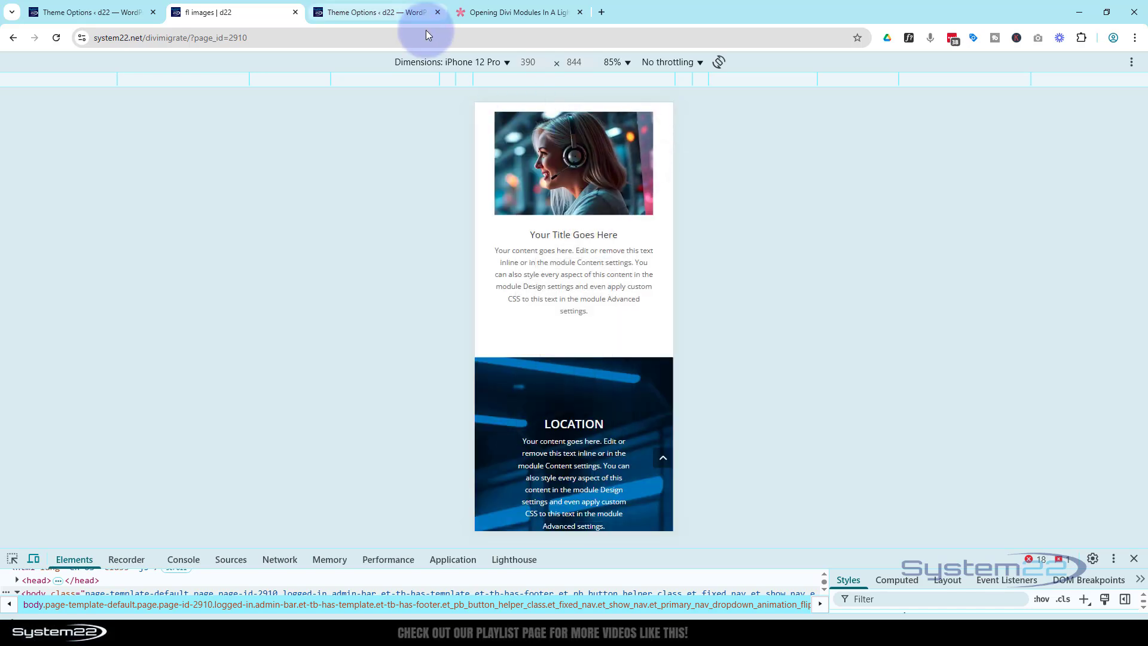
pyautogui.click(1135, 559)
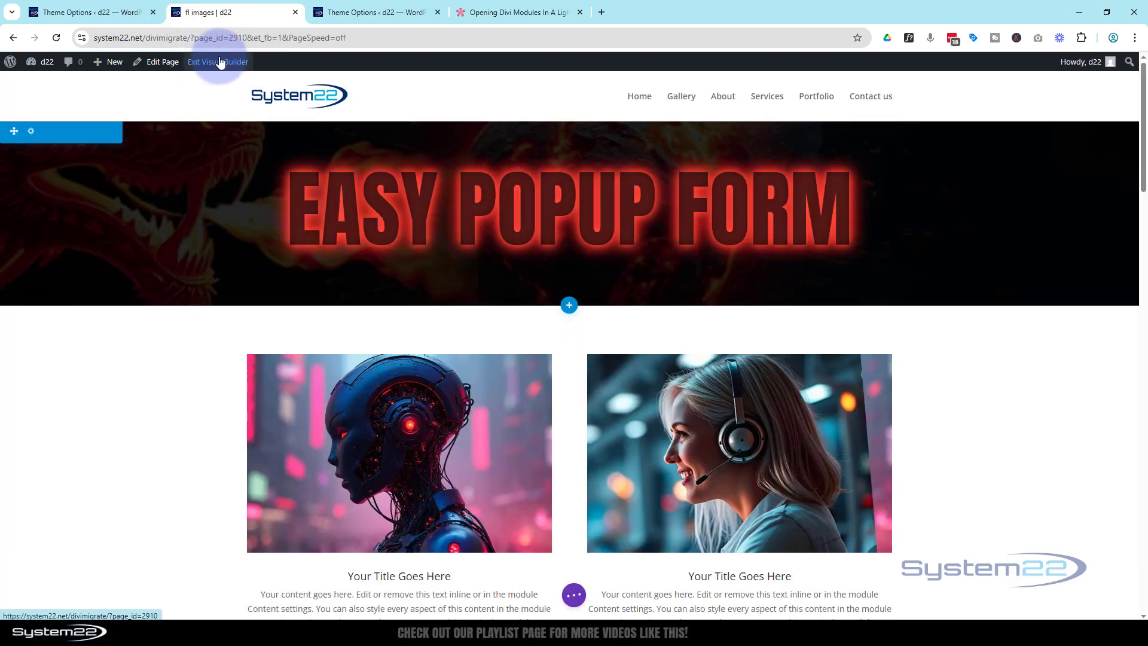
# Insert the saved '6 col gallery' library row directly below the CF 2 form row.
pyautogui.scroll(-5, 436, 153)
pyautogui.scroll(-10, 437, 161)
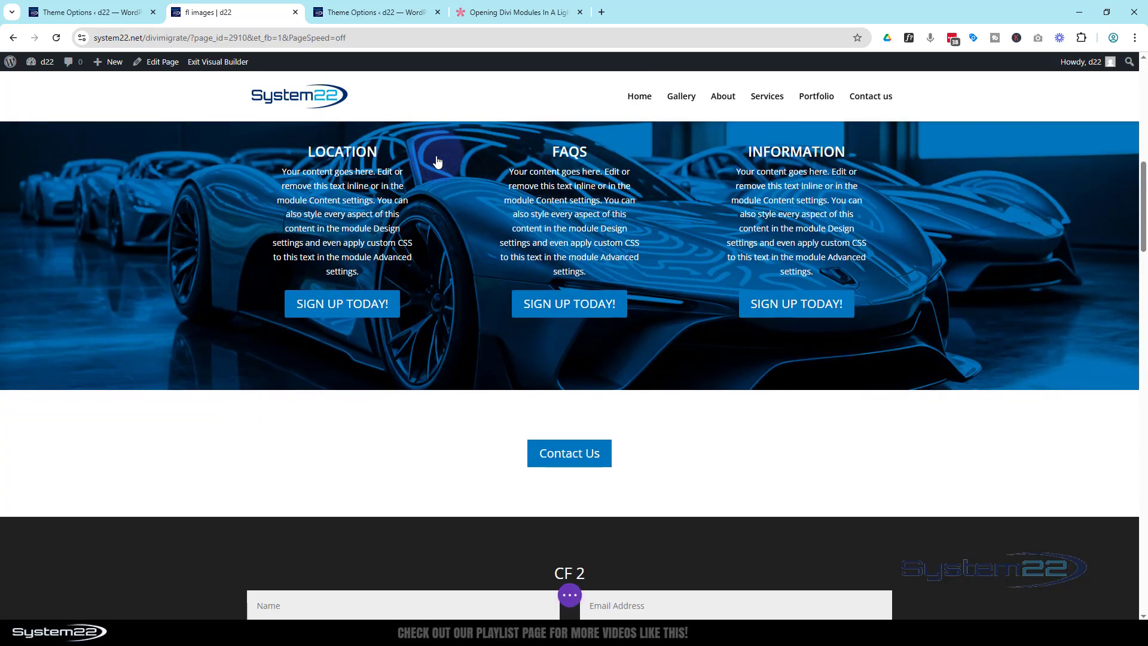
pyautogui.scroll(4, 437, 161)
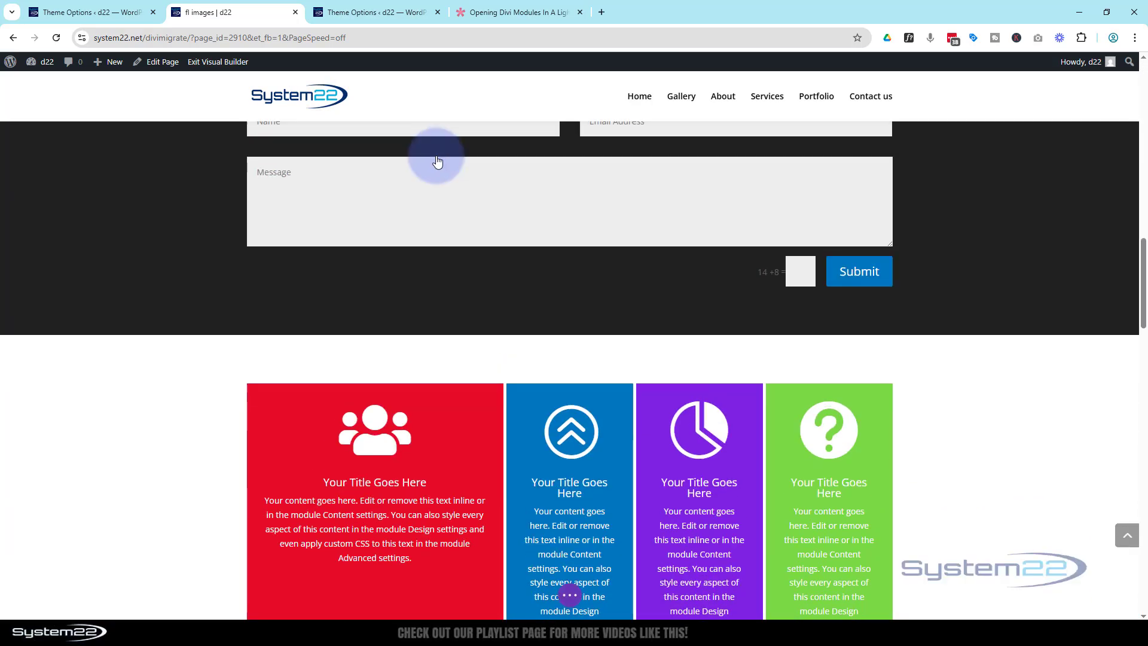
pyautogui.scroll(-1, 437, 160)
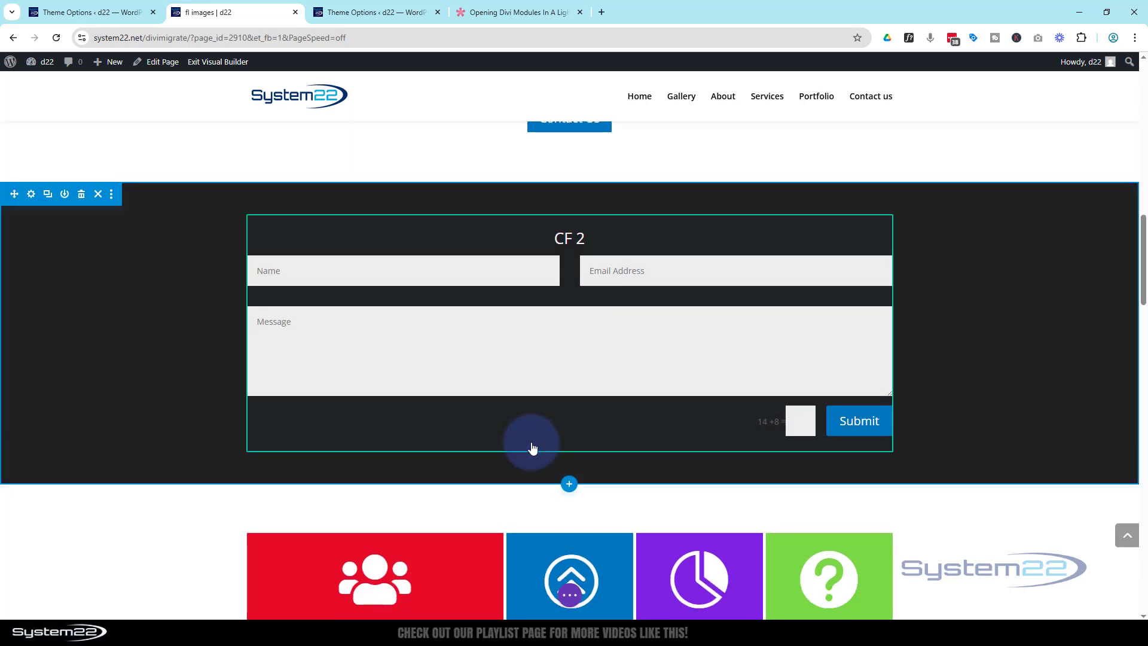
pyautogui.click(531, 438)
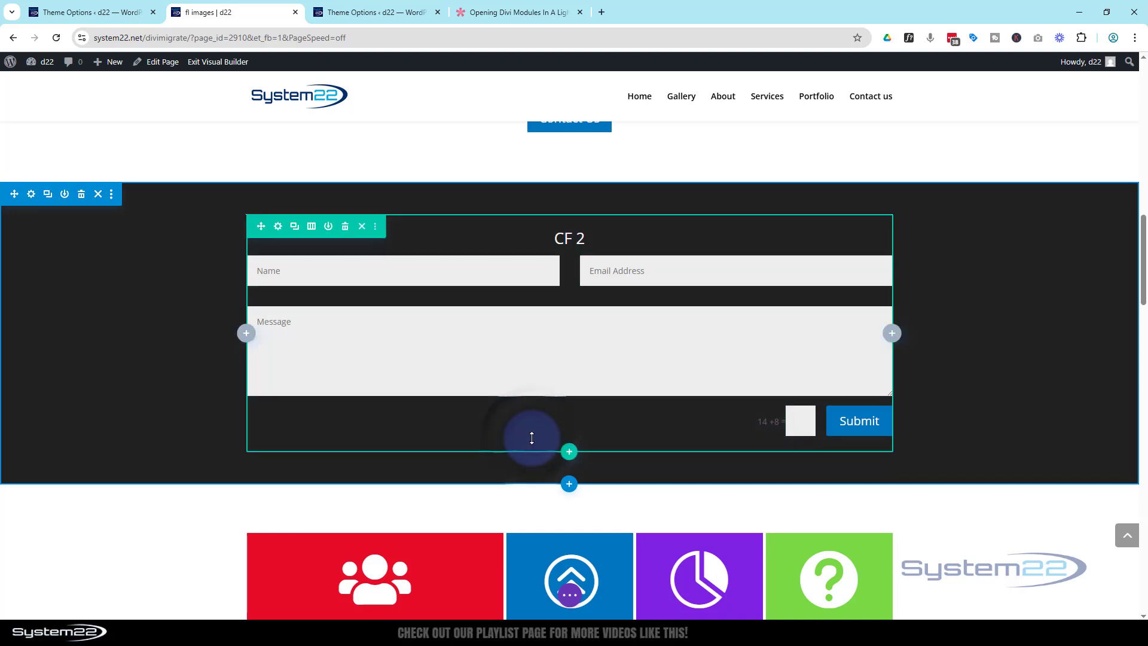
pyautogui.click(570, 453)
pyautogui.click(548, 189)
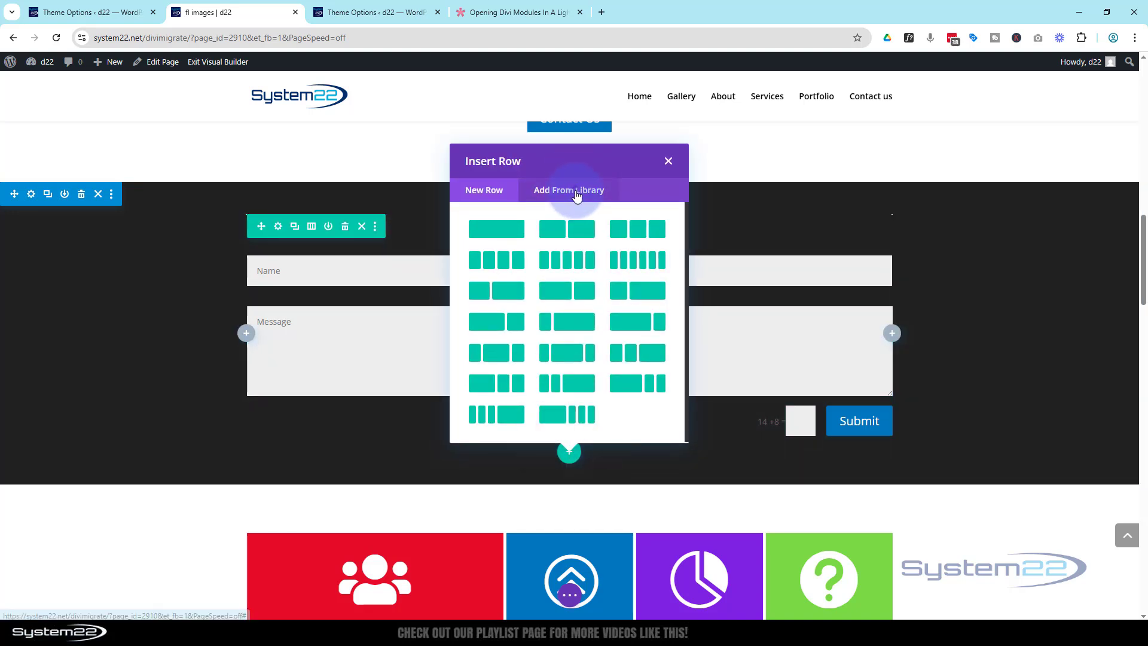
pyautogui.scroll(-3, 571, 204)
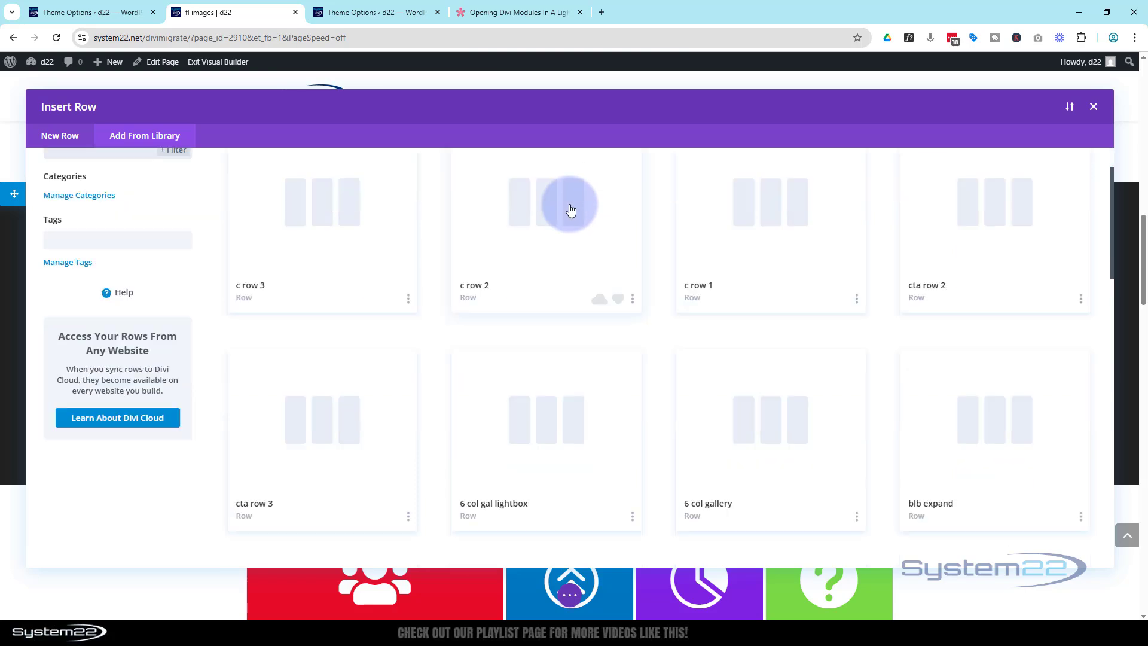
pyautogui.scroll(-1, 571, 208)
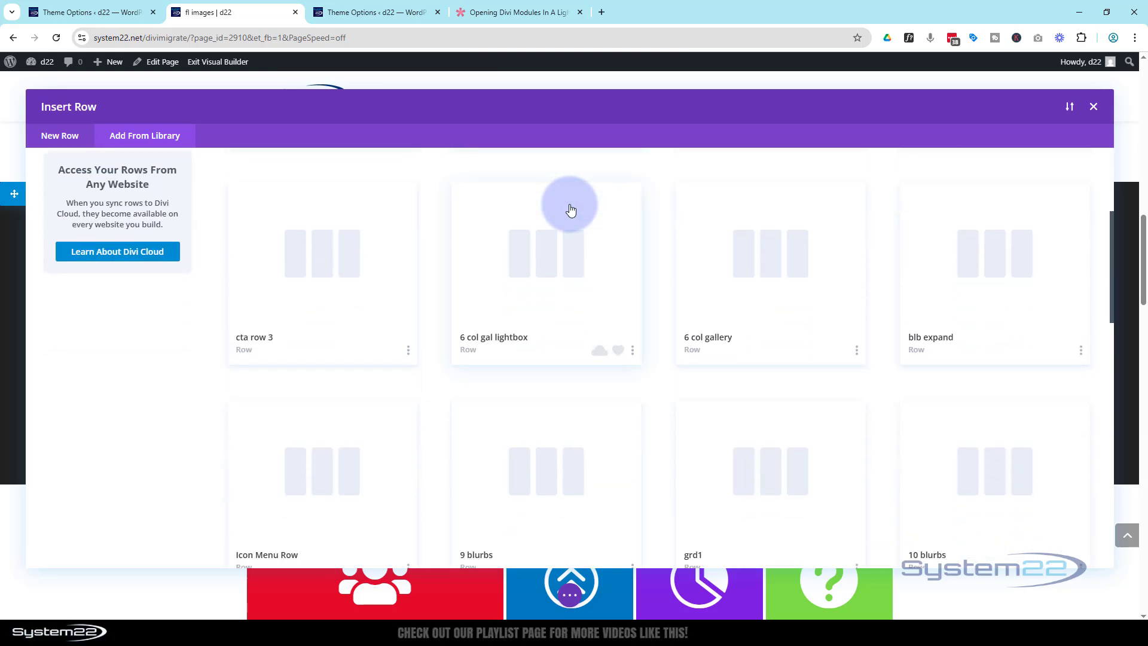
pyautogui.click(752, 289)
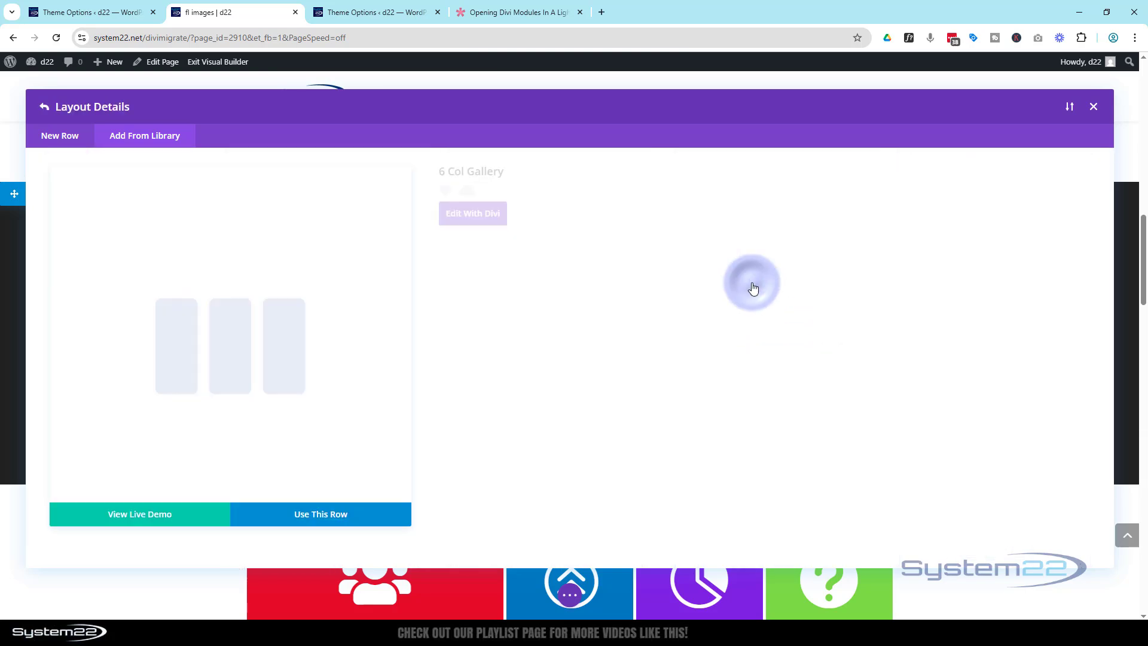
pyautogui.click(343, 523)
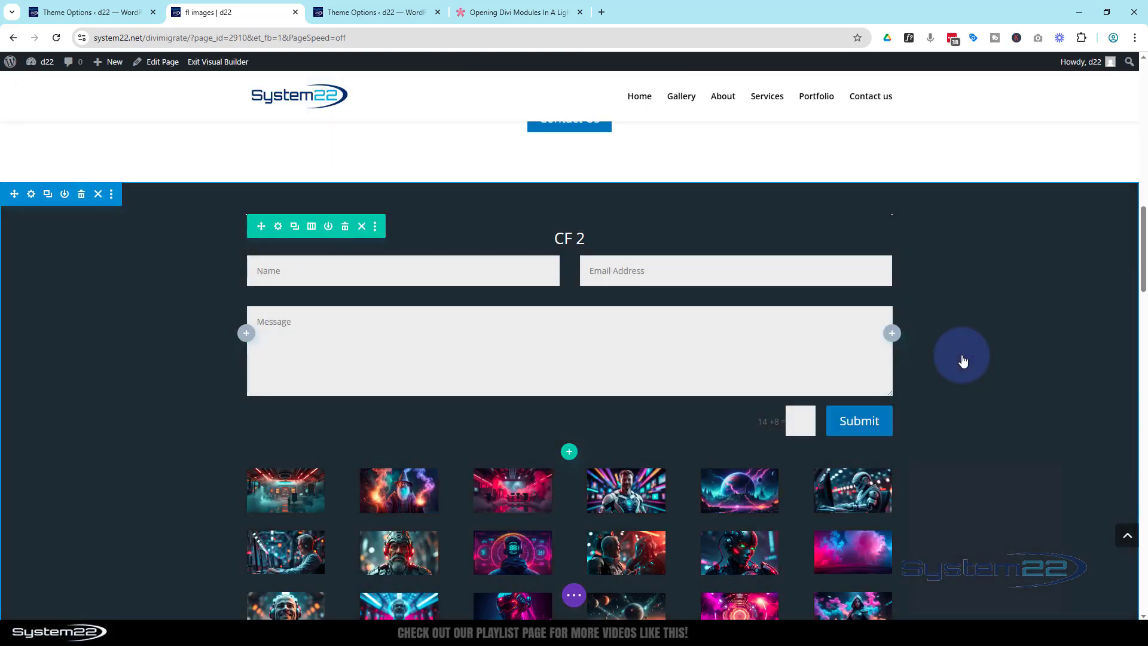
pyautogui.scroll(-4, 962, 361)
pyautogui.scroll(2, 962, 358)
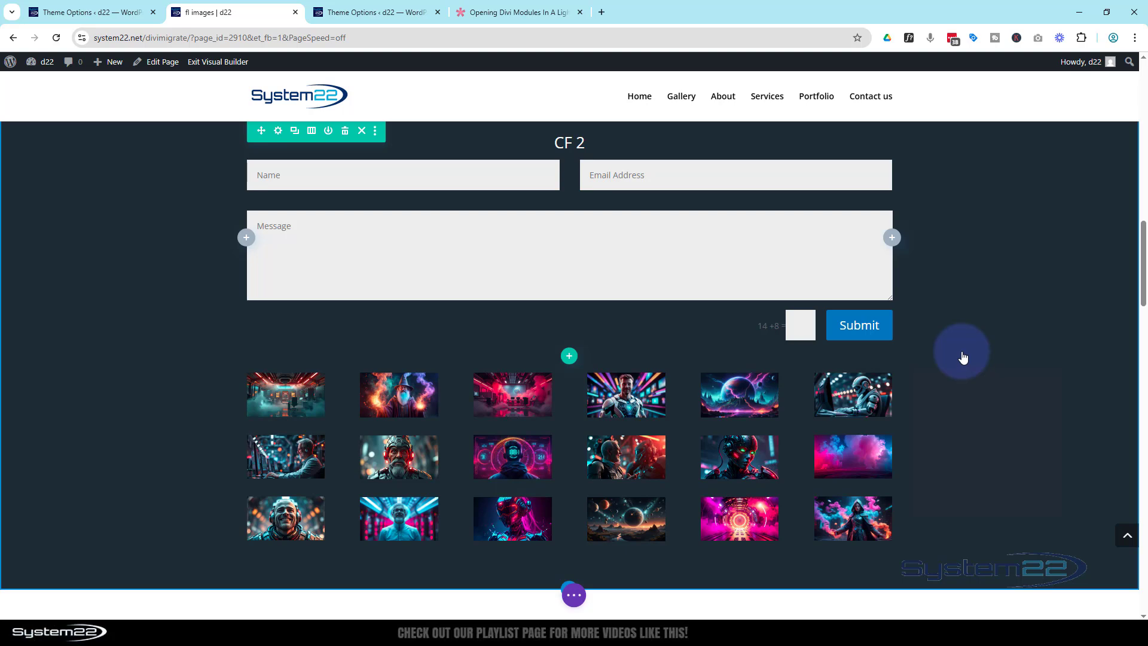
pyautogui.scroll(2, 962, 357)
pyautogui.scroll(-2, 962, 357)
pyautogui.scroll(2, 963, 357)
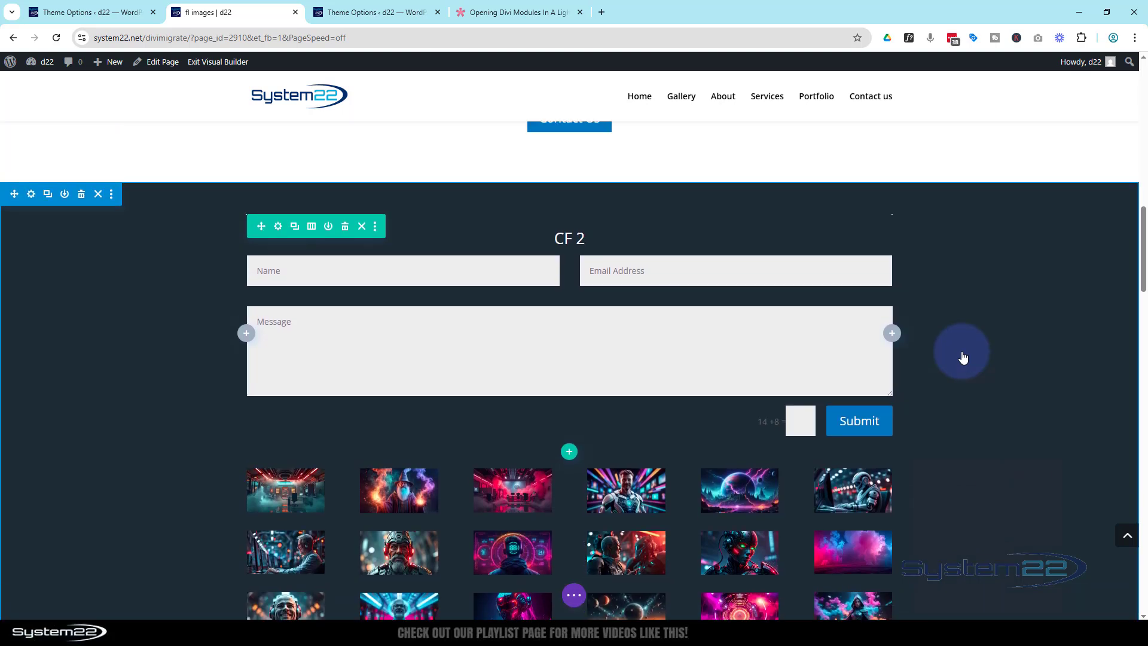
# Set the dark section's height to 100vh in its Design sizing options.
pyautogui.click(31, 195)
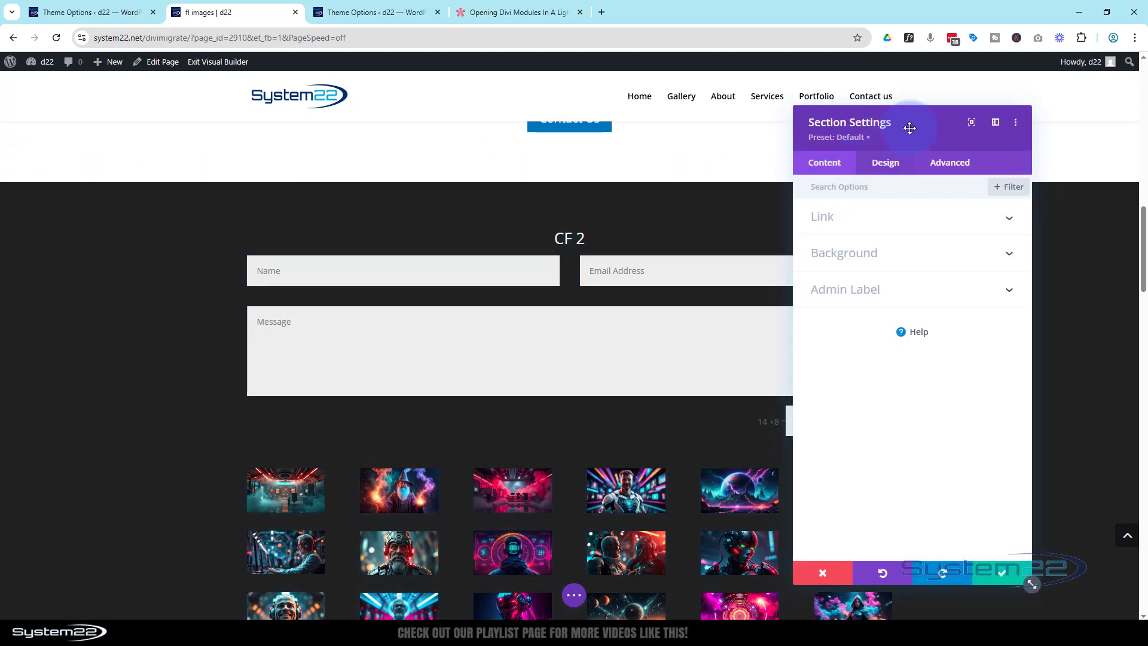
pyautogui.moveTo(909, 128); pyautogui.dragTo(1019, 121)
pyautogui.click(996, 155)
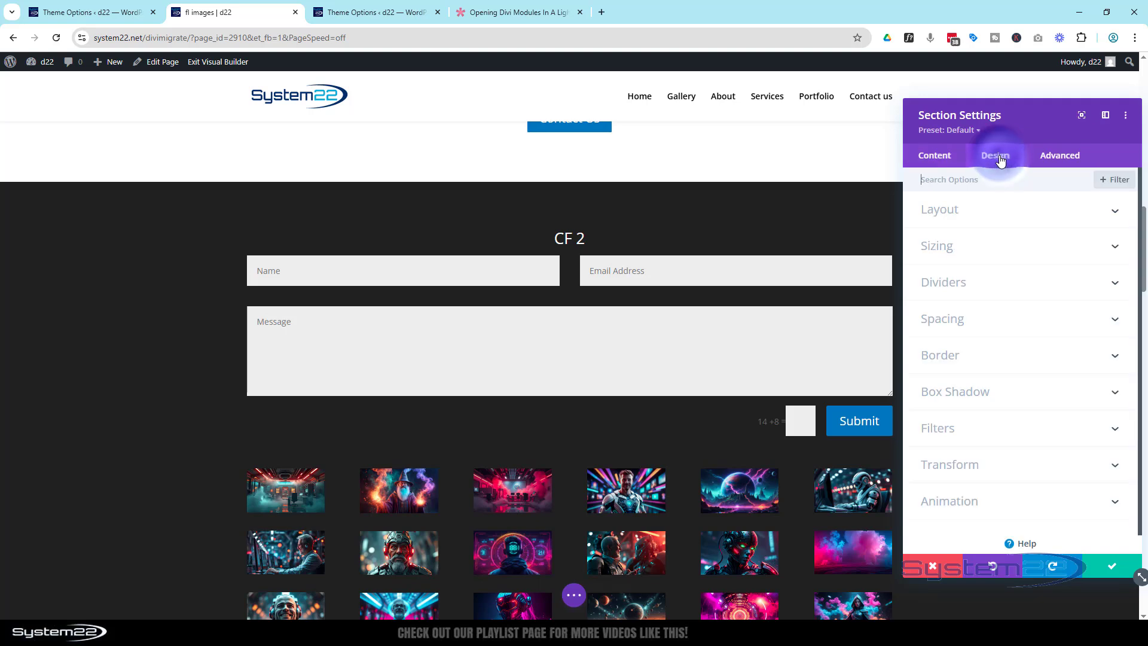
pyautogui.click(978, 247)
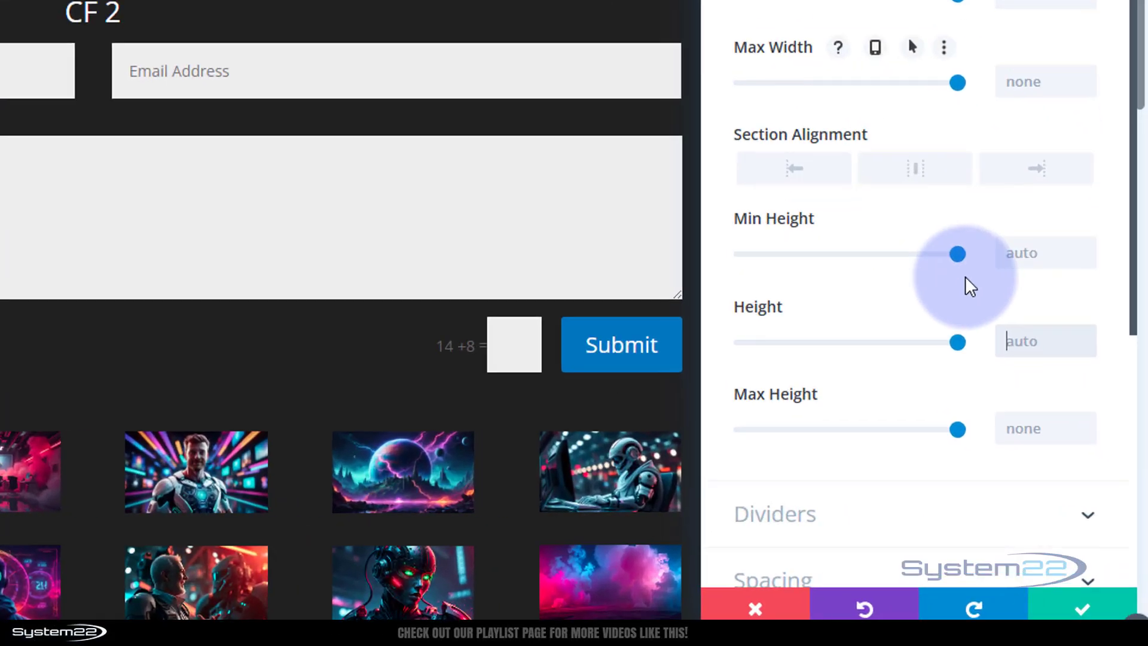
pyautogui.write('100v')
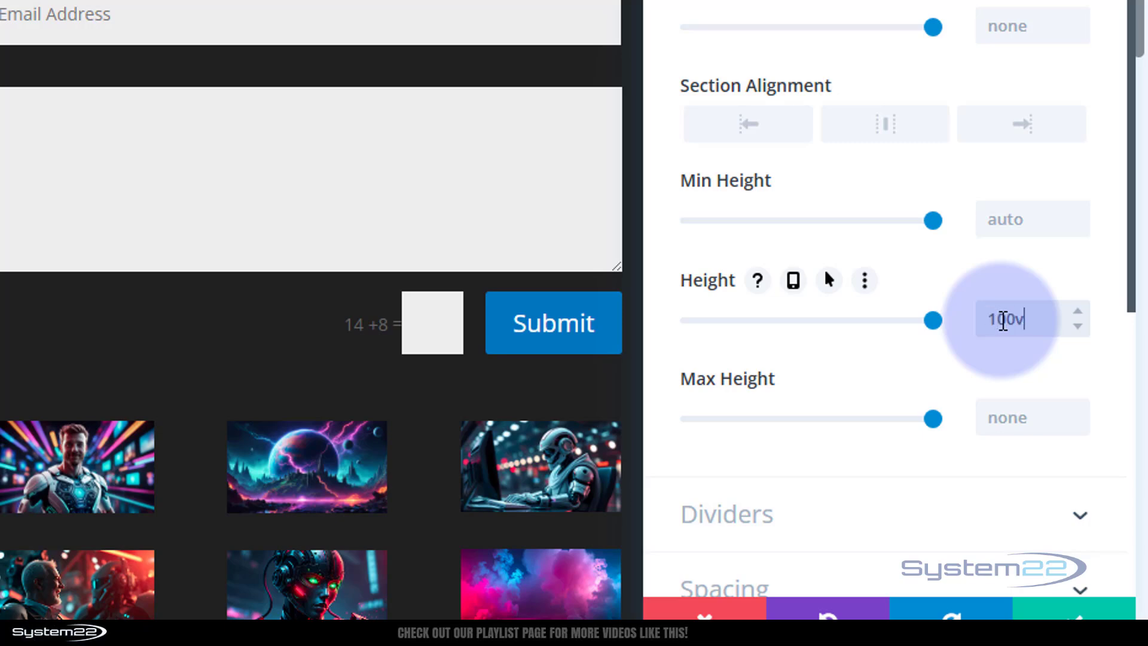
pyautogui.write('h')
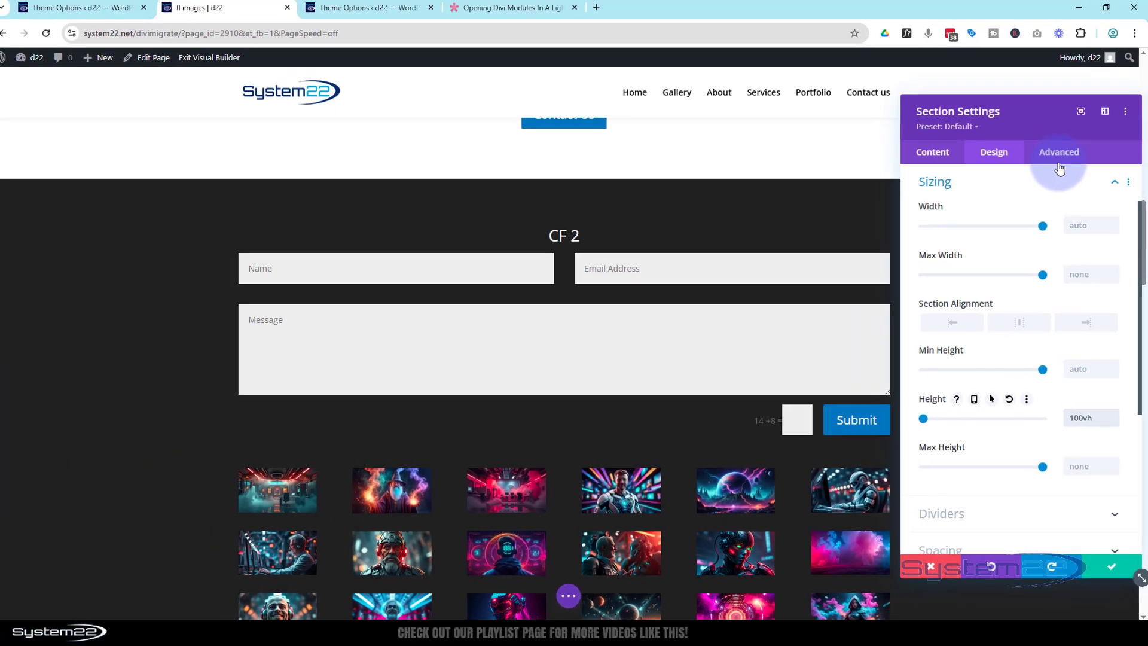
# Set the section's vertical overflow to Scroll and save the section settings.
pyautogui.click(1059, 155)
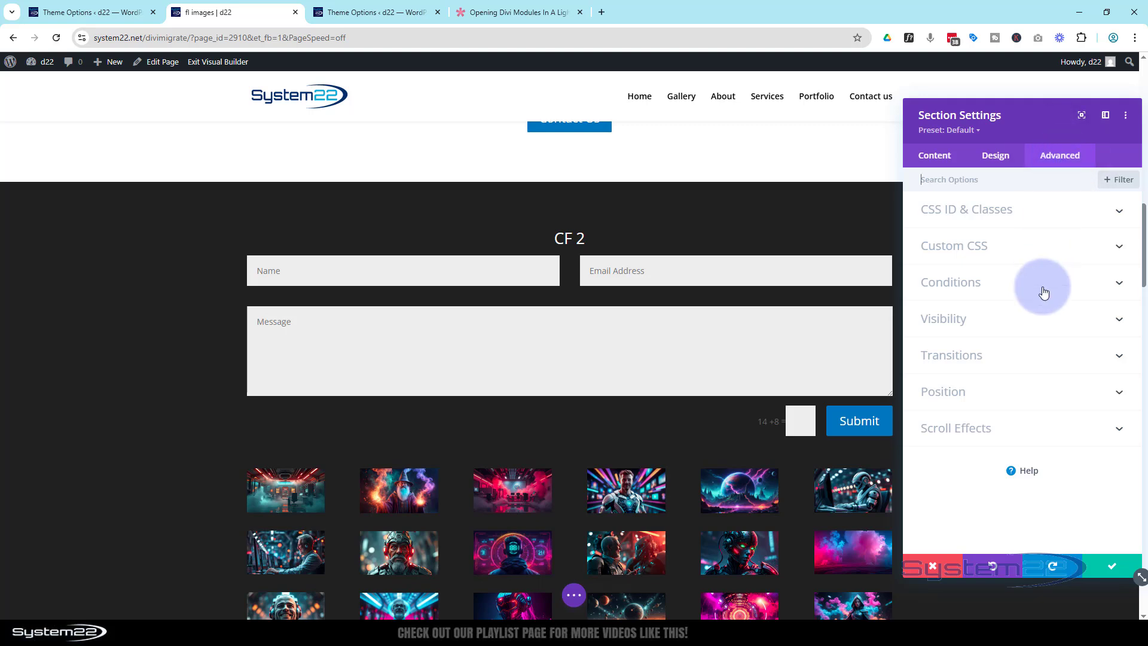
pyautogui.click(1046, 318)
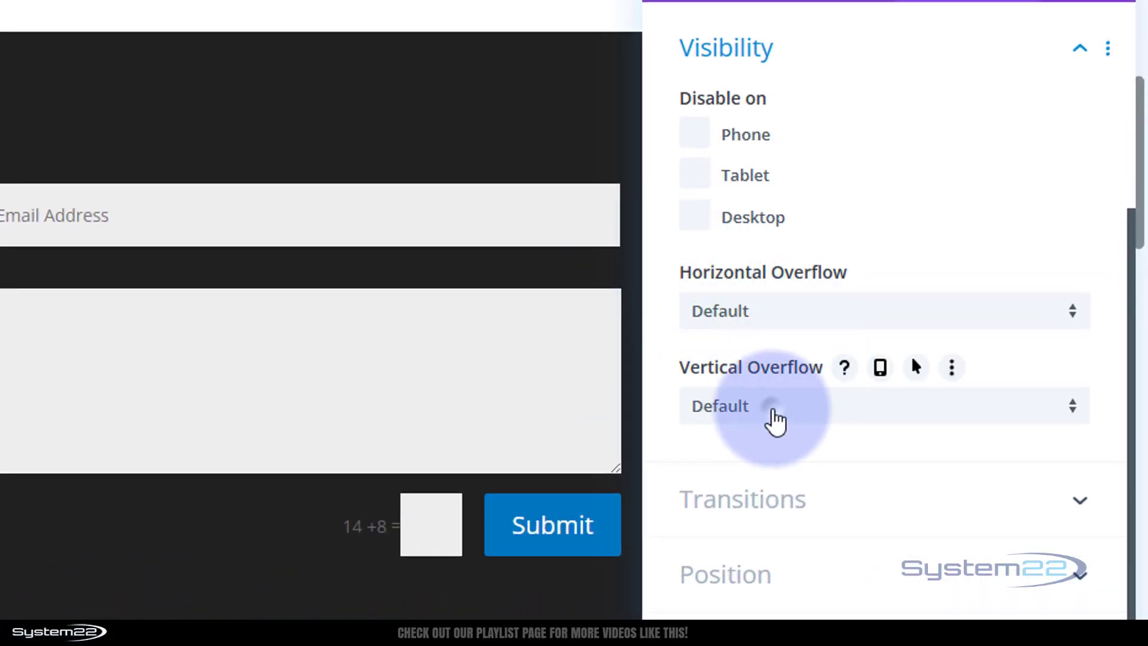
pyautogui.click(795, 412)
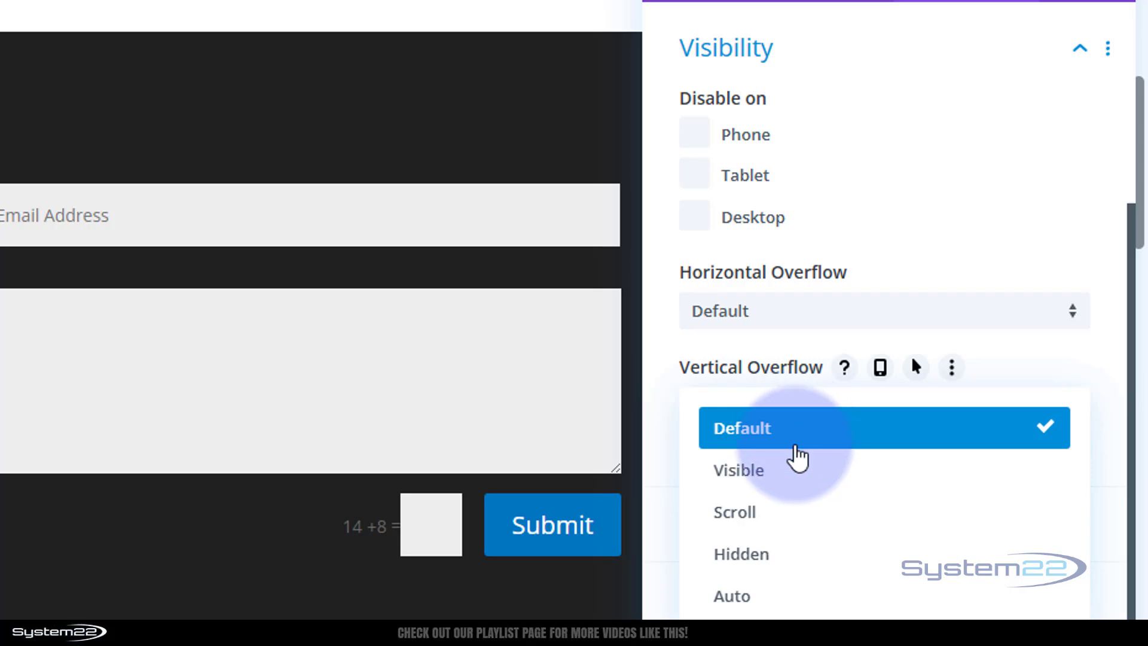
pyautogui.click(784, 517)
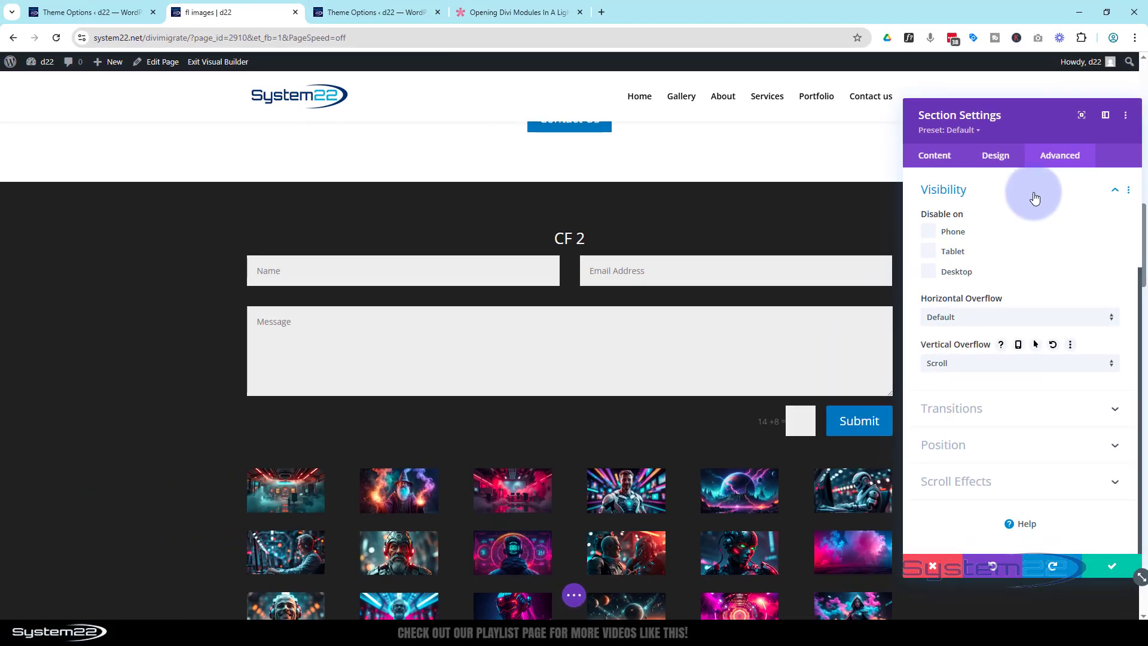
pyautogui.moveTo(982, 40); pyautogui.dragTo(638, 51)
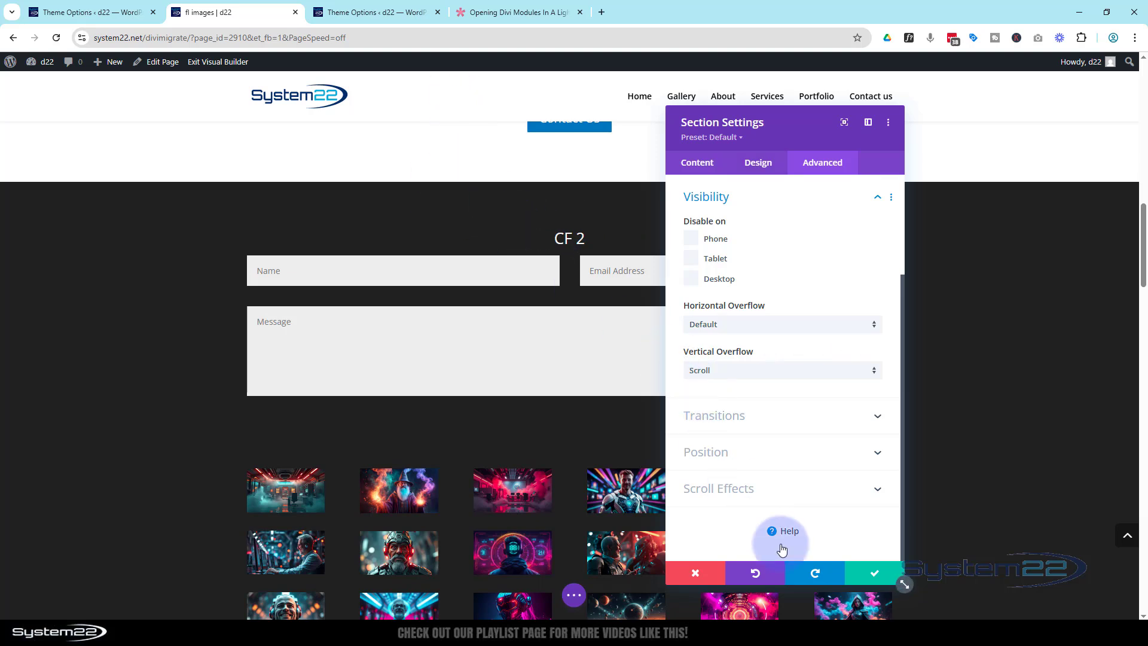
pyautogui.click(864, 575)
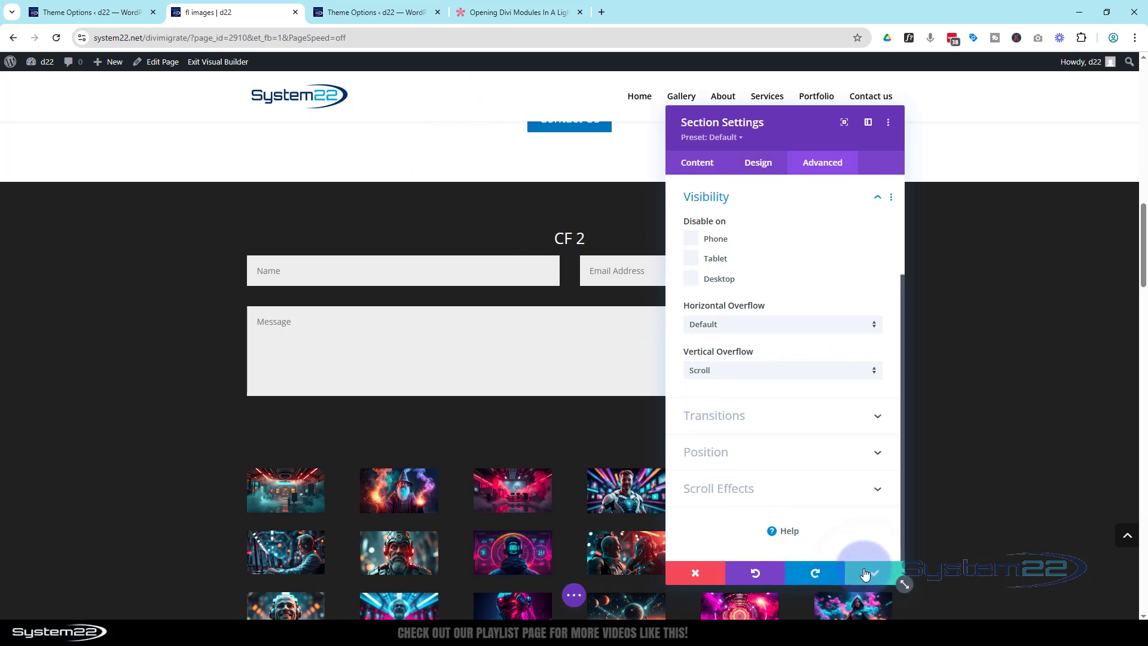
pyautogui.click(577, 597)
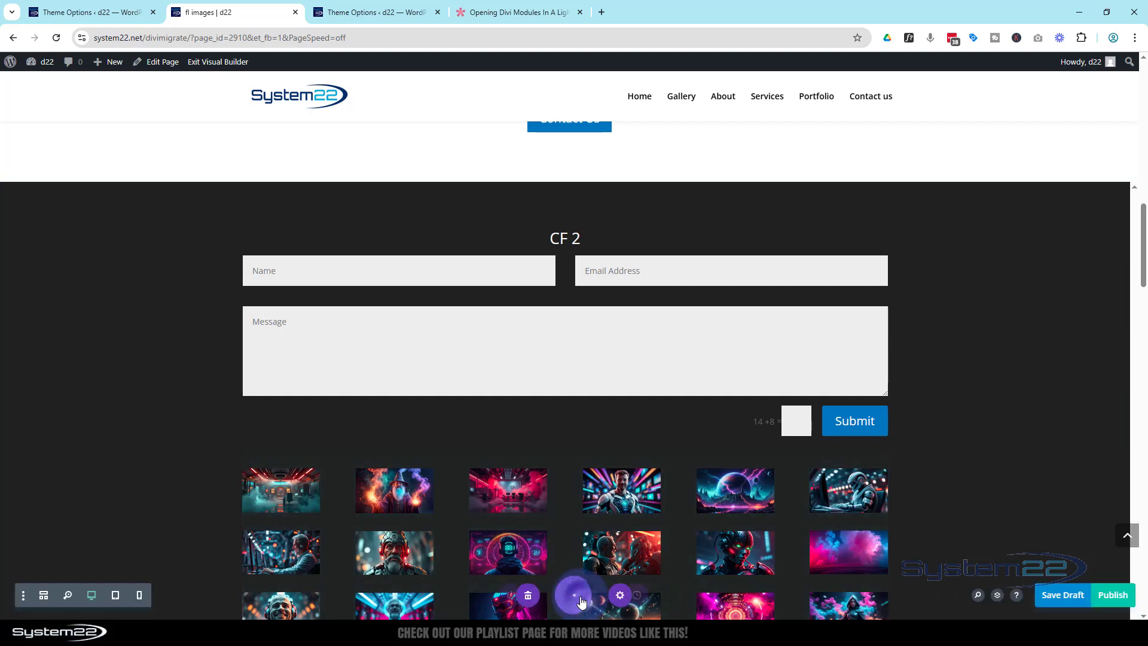
# Save the page as a draft and scroll down to the Contact Us button.
pyautogui.click(1049, 595)
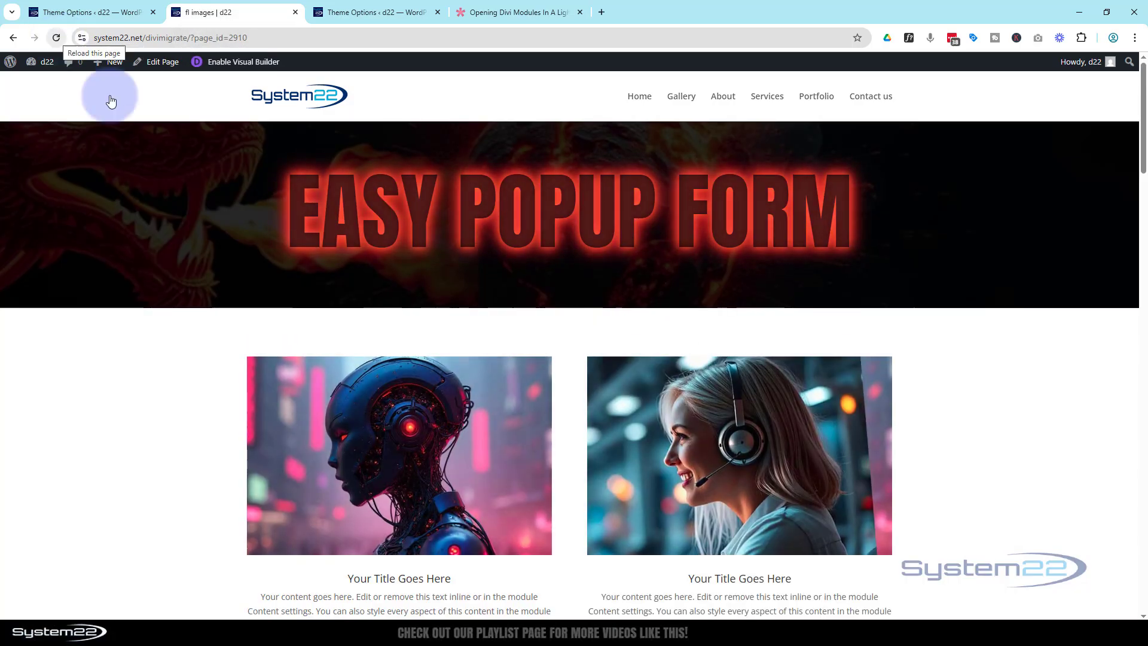
pyautogui.scroll(-6, 160, 276)
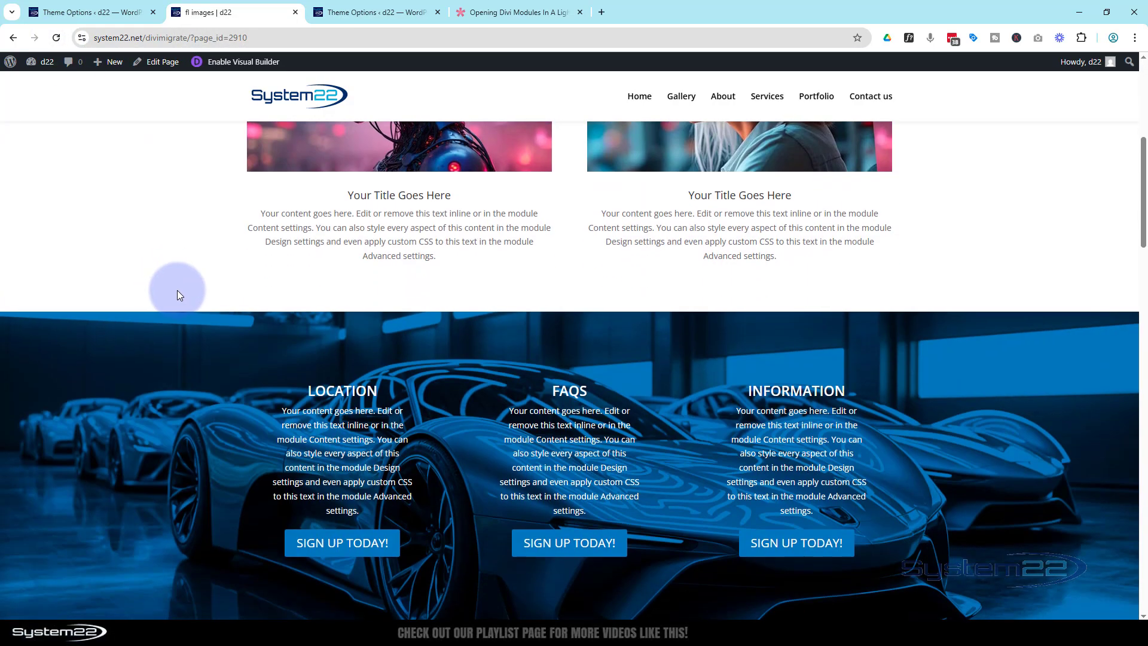
pyautogui.scroll(-5, 178, 290)
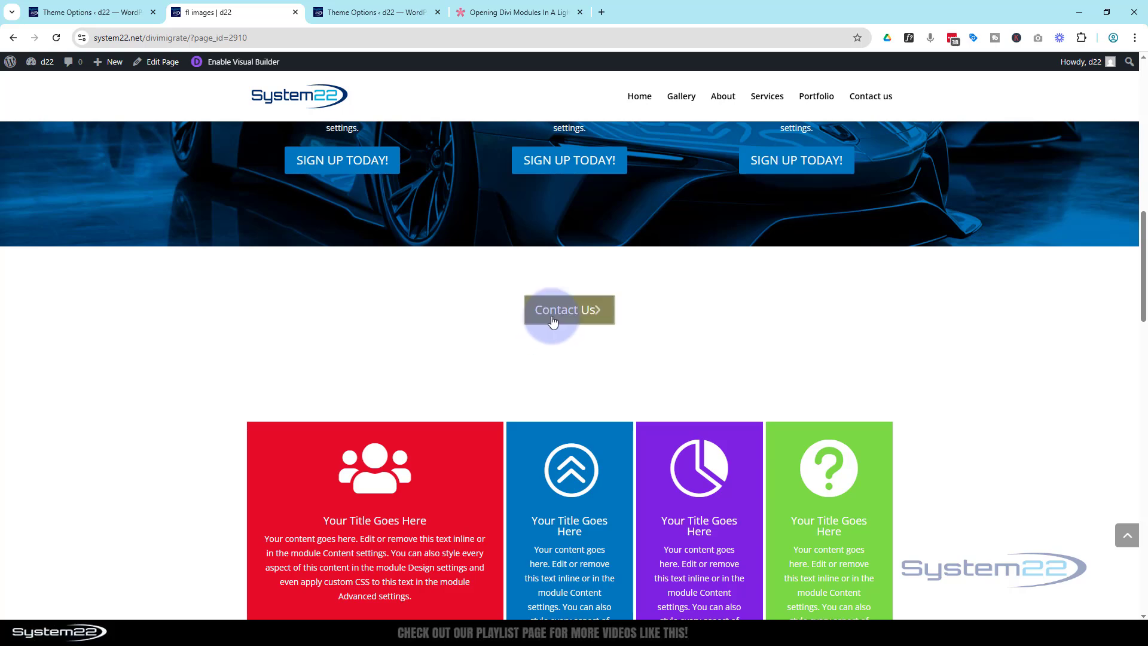
# Open the CF 2 popup with Contact Us, then bring up DevTools for a phone preview.
pyautogui.click(552, 322)
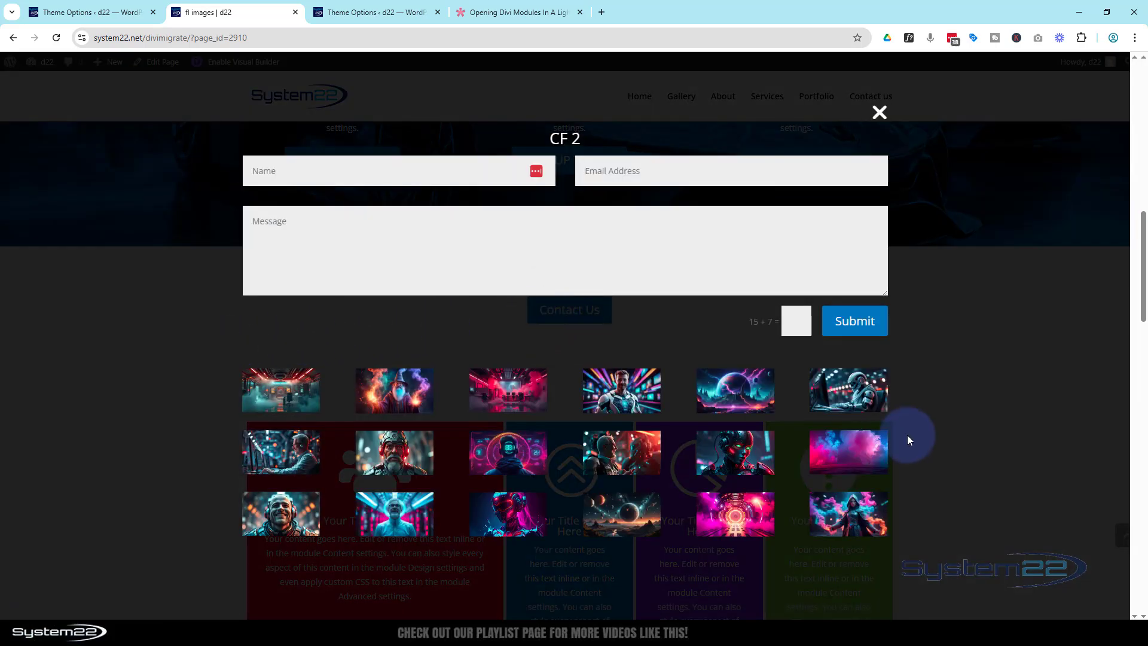
pyautogui.scroll(-1, 910, 434)
pyautogui.scroll(2, 915, 431)
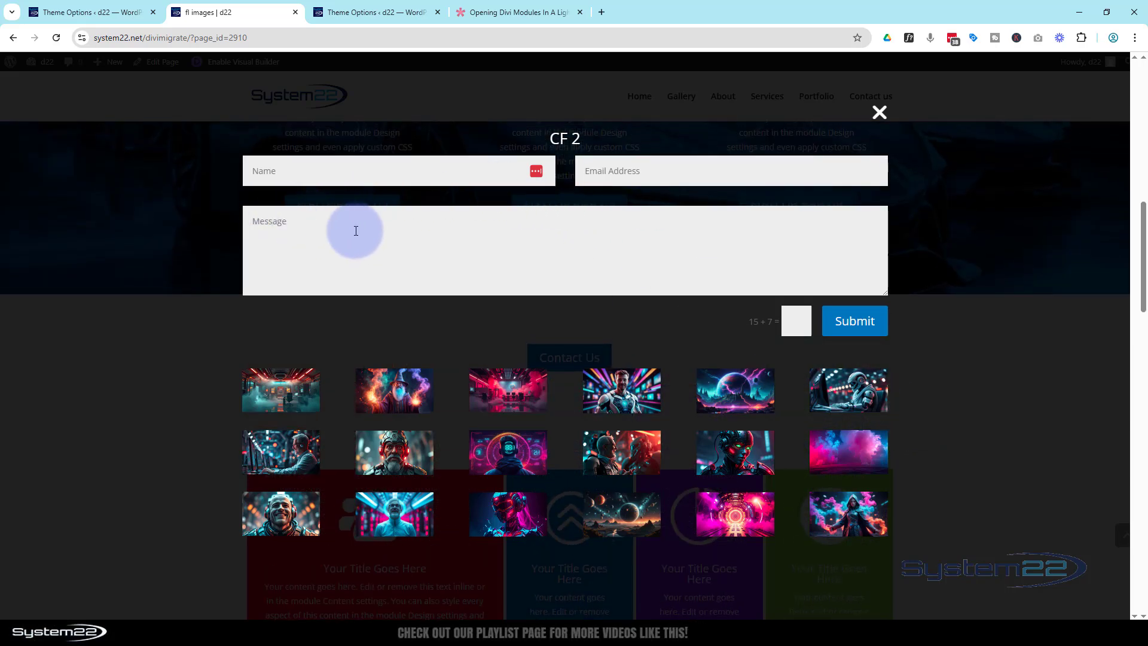
pyautogui.hotkey('ctrl', 'shift', 'i')
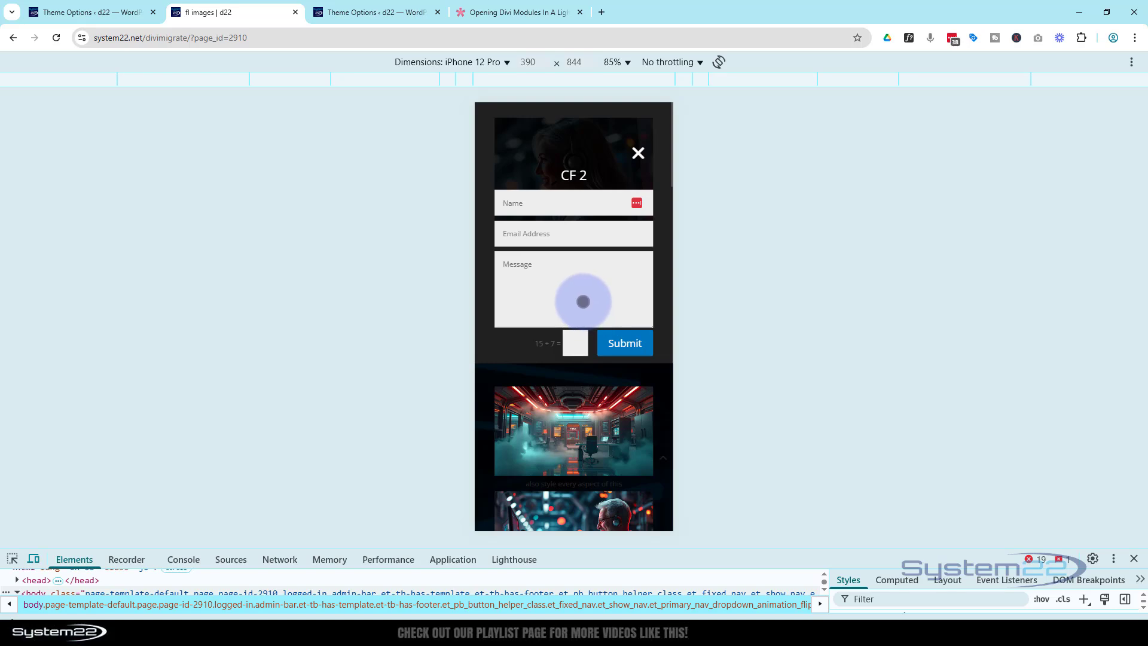
# Scroll the iPhone 12 Pro emulated page back to the CF 2 popup, then close DevTools.
pyautogui.scroll(-4, 583, 301)
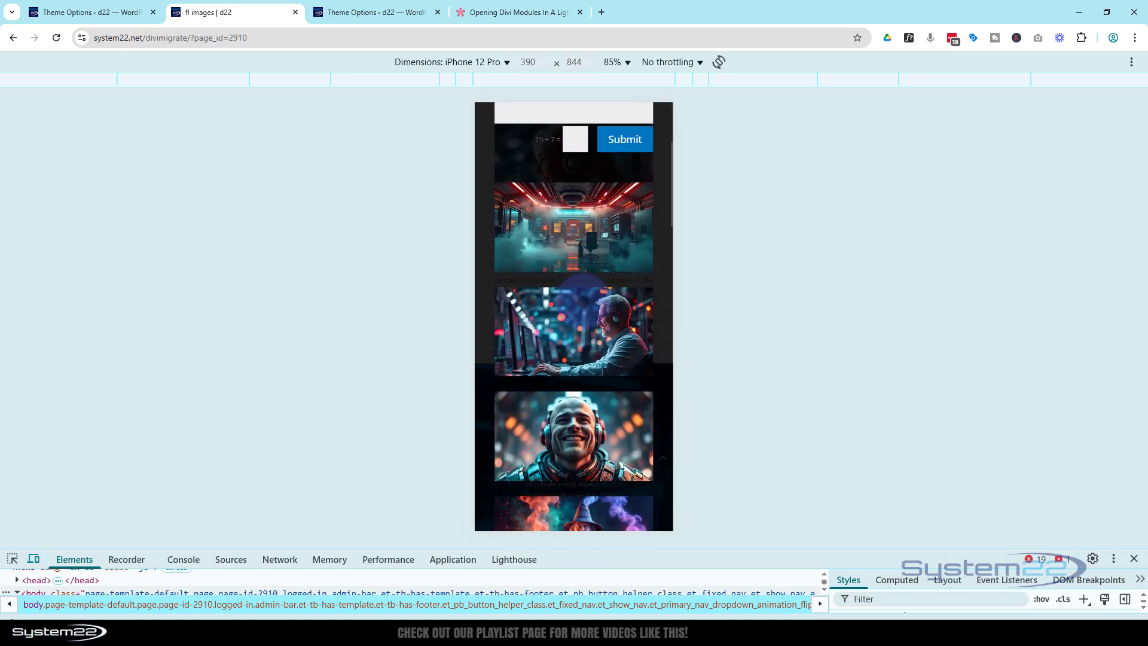
pyautogui.scroll(-8, 583, 279)
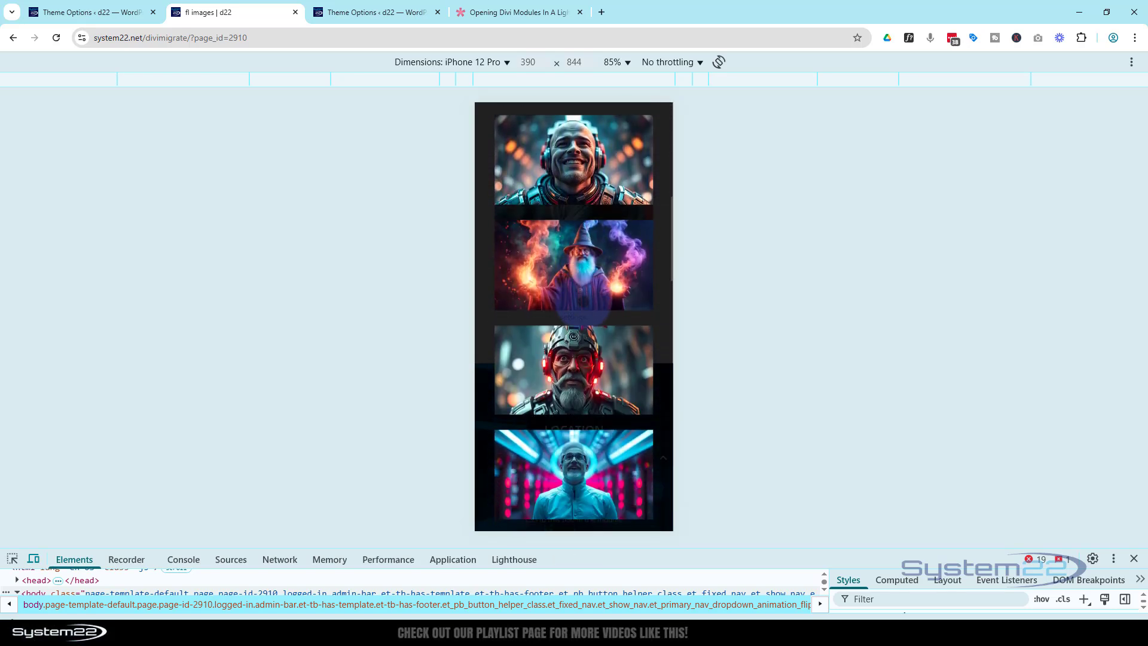
pyautogui.scroll(8, 583, 314)
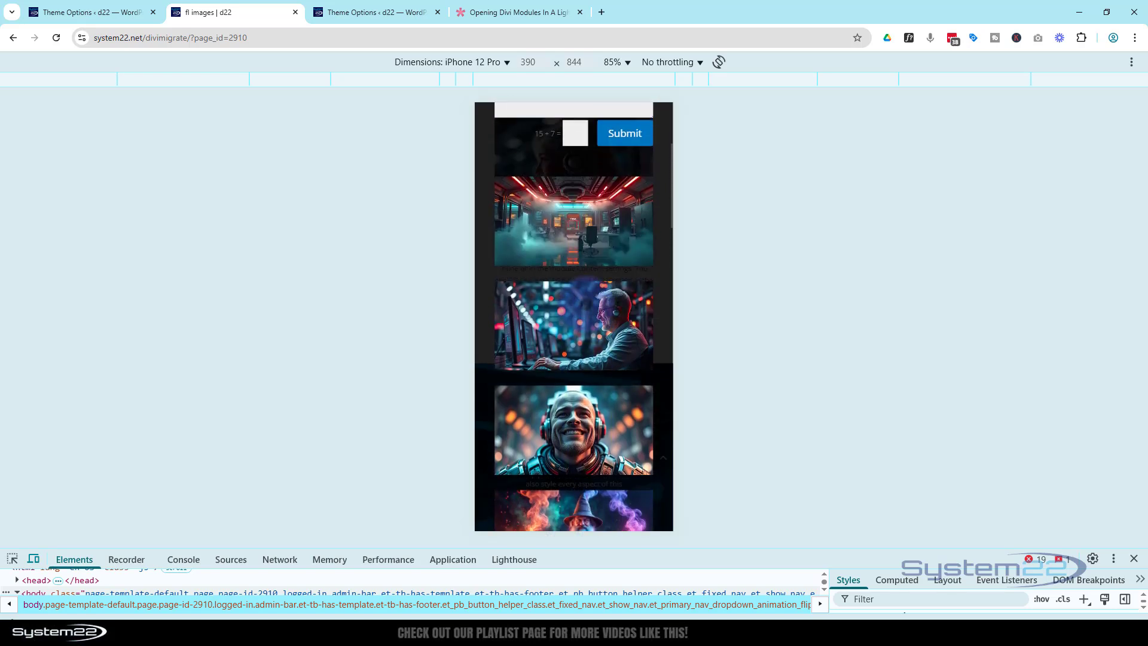
pyautogui.scroll(8, 584, 302)
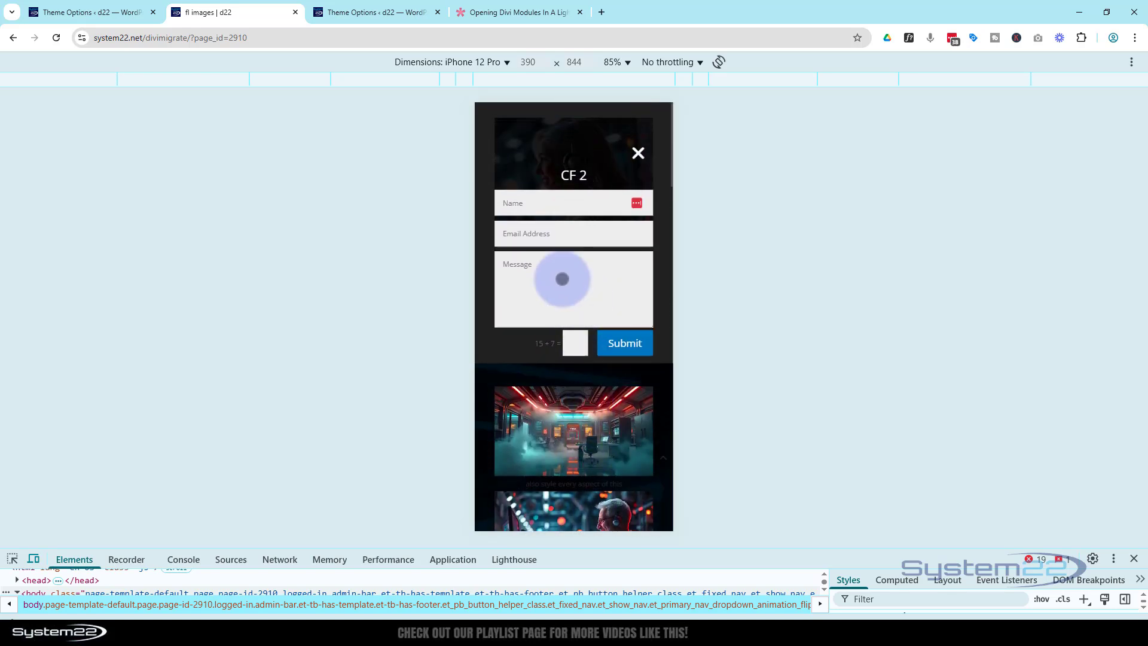
pyautogui.scroll(-5, 583, 293)
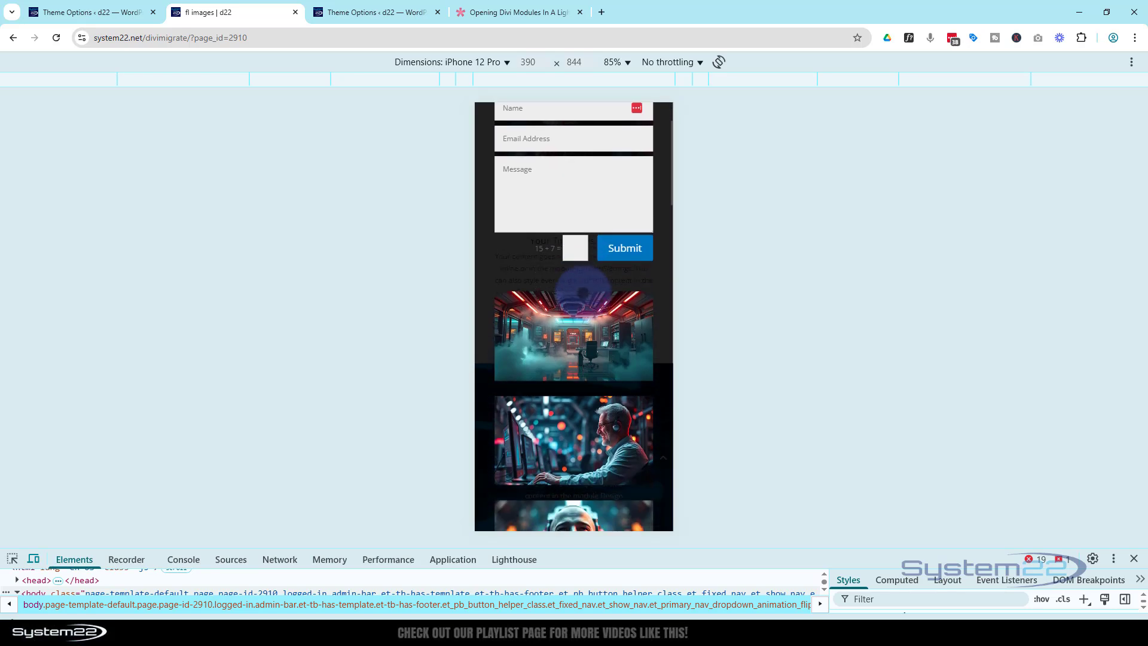
pyautogui.scroll(-5, 583, 295)
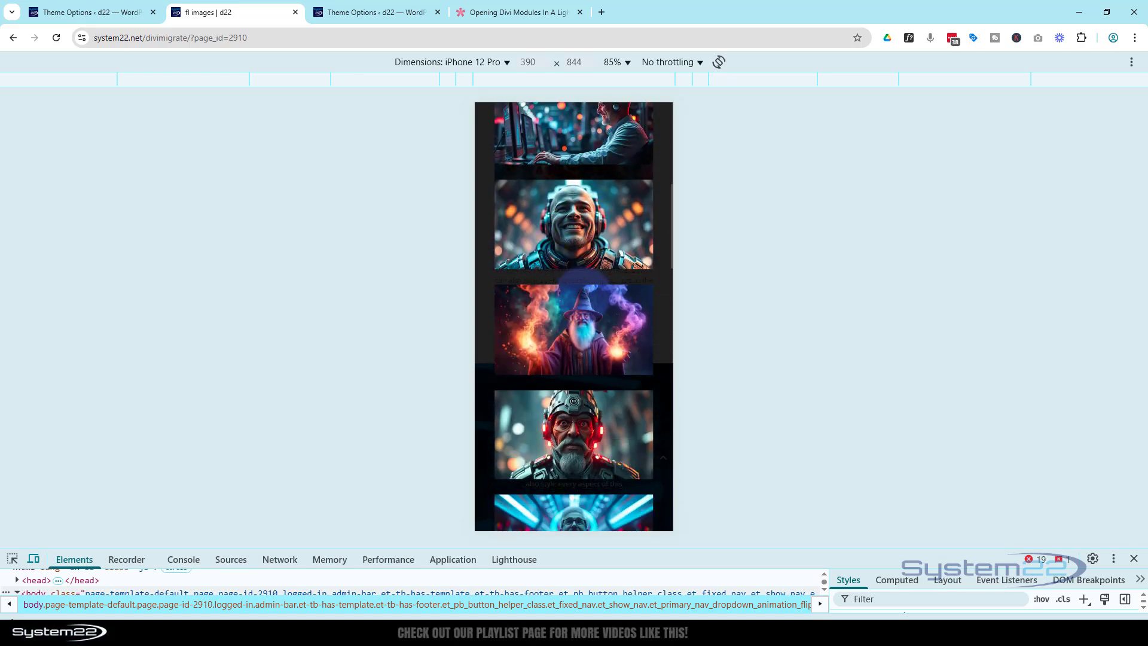
pyautogui.scroll(5, 583, 295)
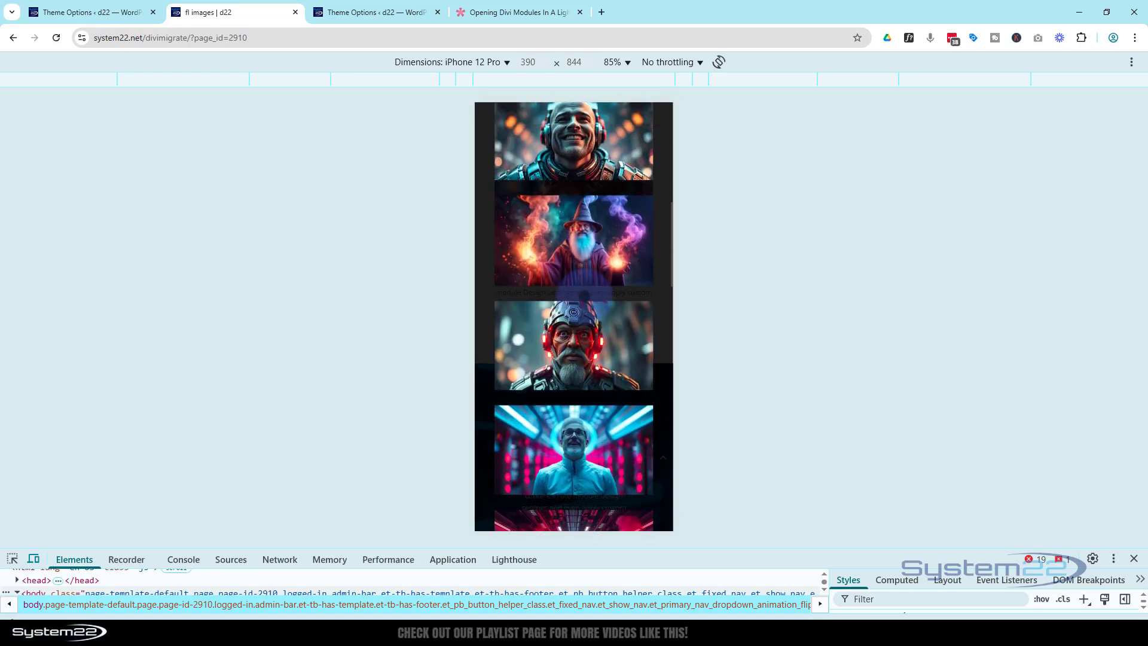
pyautogui.scroll(5, 514, 165)
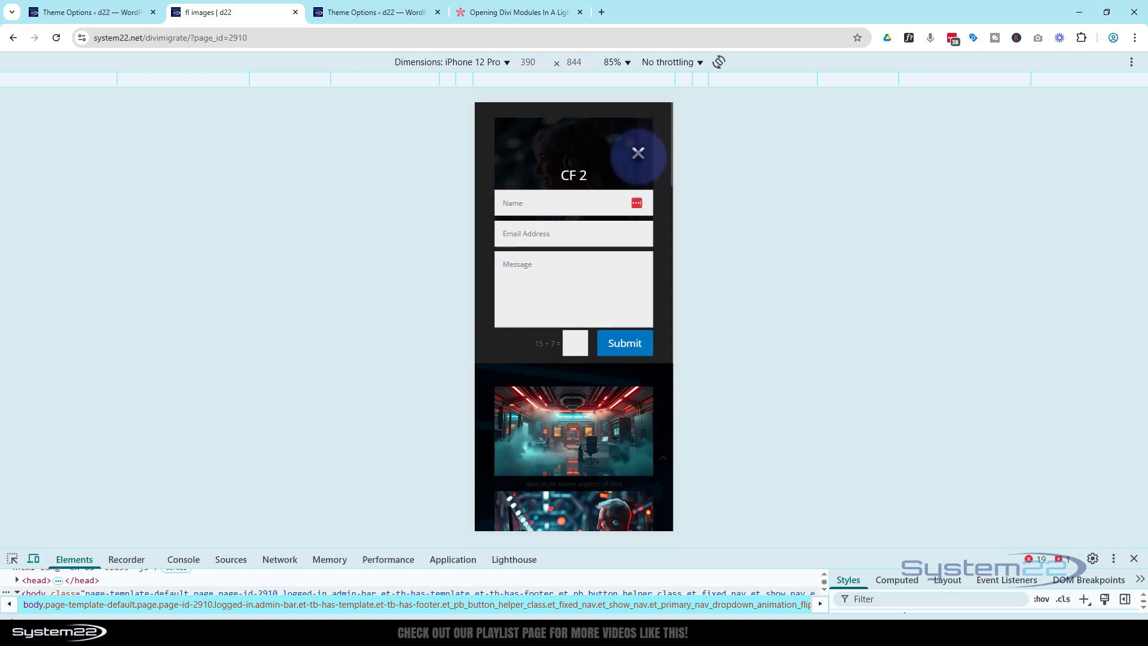
pyautogui.click(1134, 558)
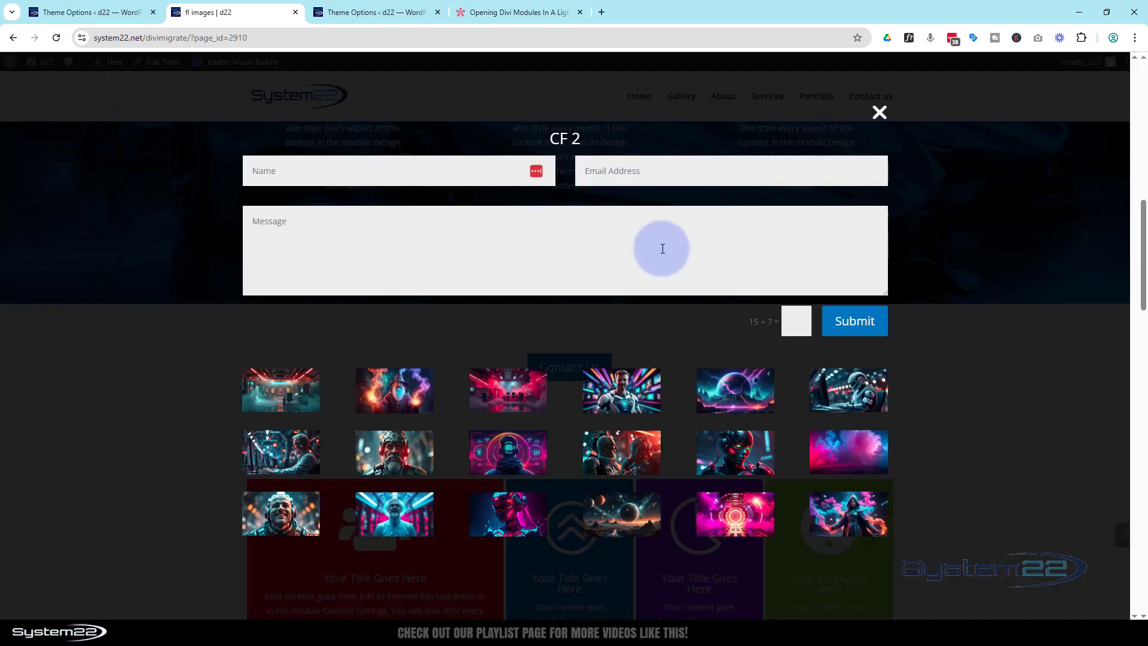
# Close and reopen the CF 2 popup three times, ending with it closed.
pyautogui.click(878, 114)
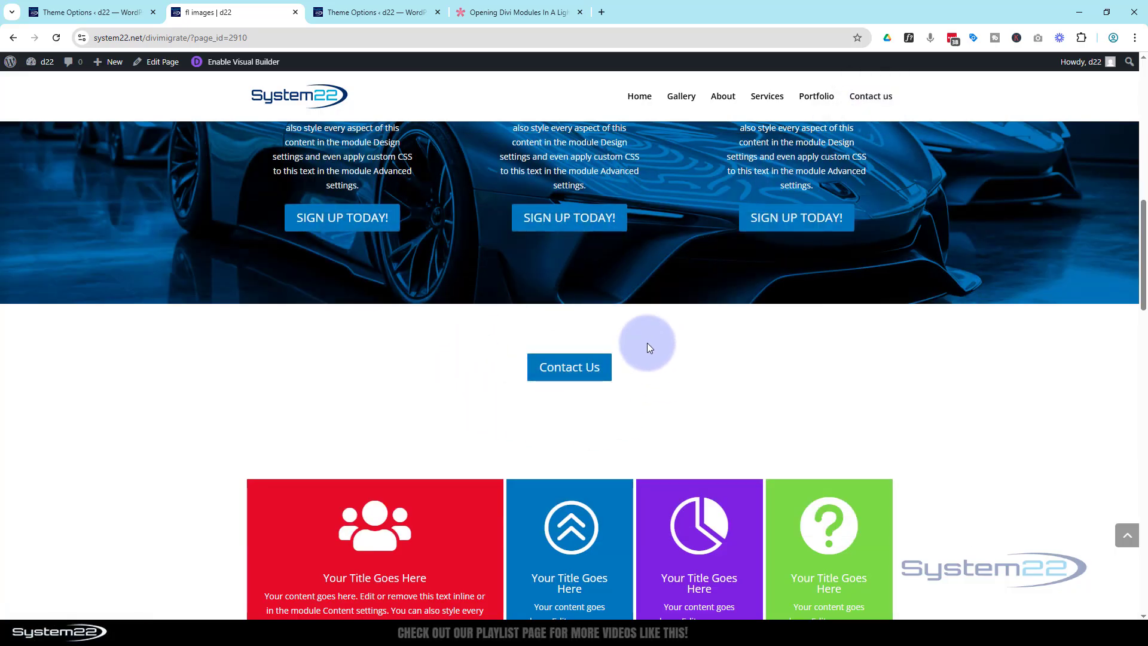
pyautogui.click(569, 371)
pyautogui.click(877, 112)
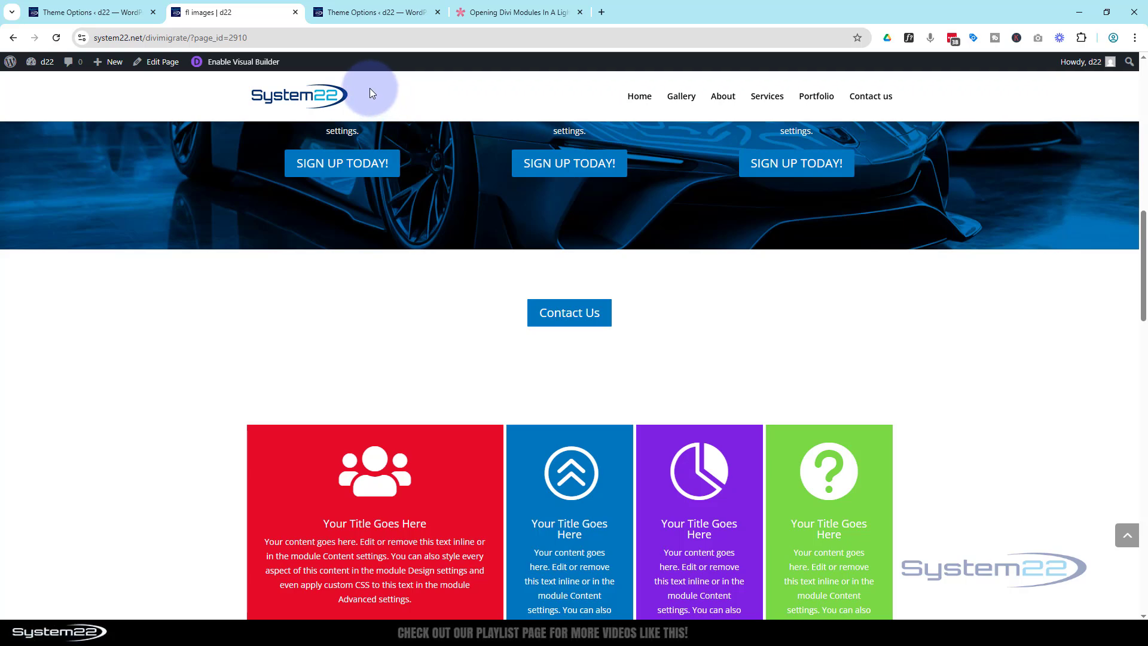
pyautogui.click(557, 315)
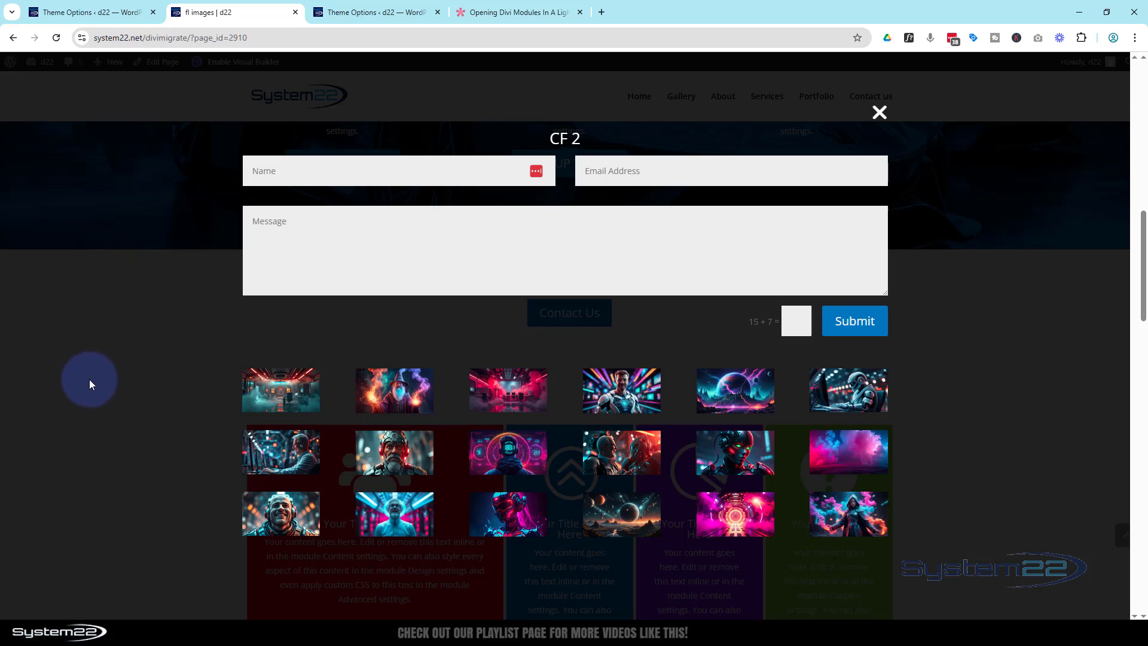
pyautogui.click(879, 112)
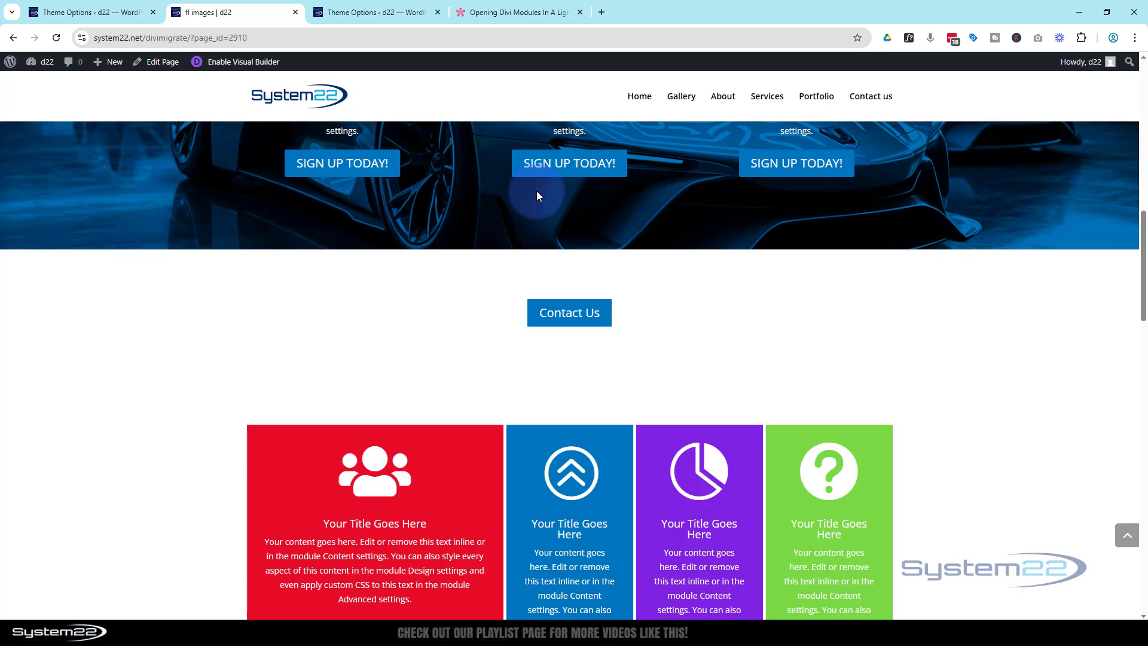
pyautogui.click(582, 313)
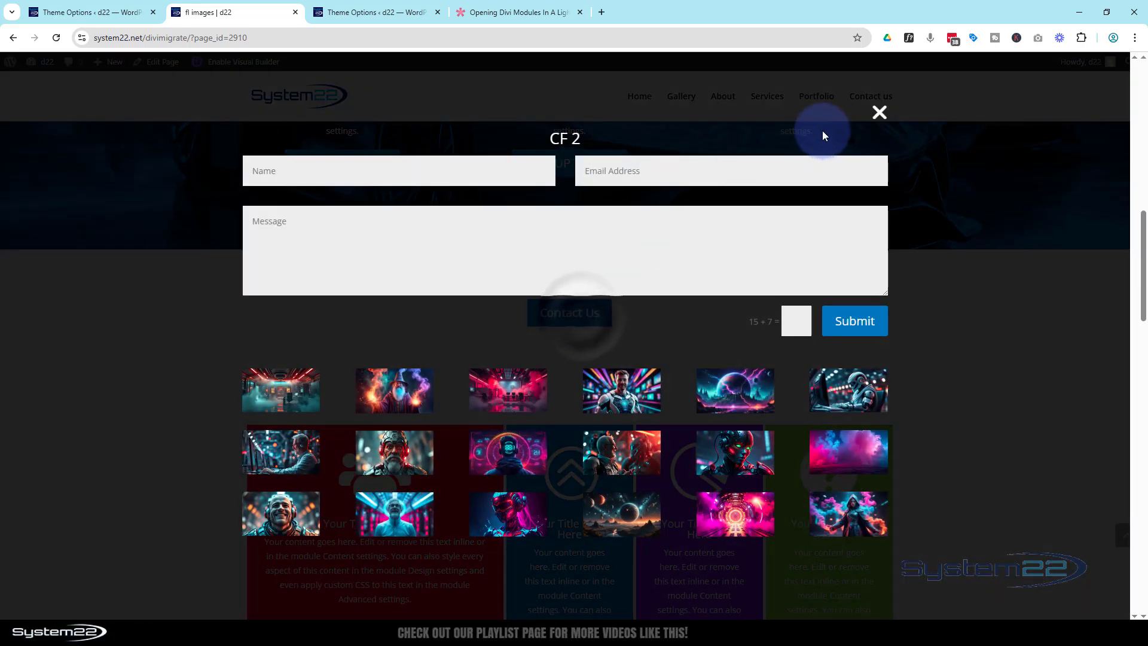
pyautogui.click(880, 114)
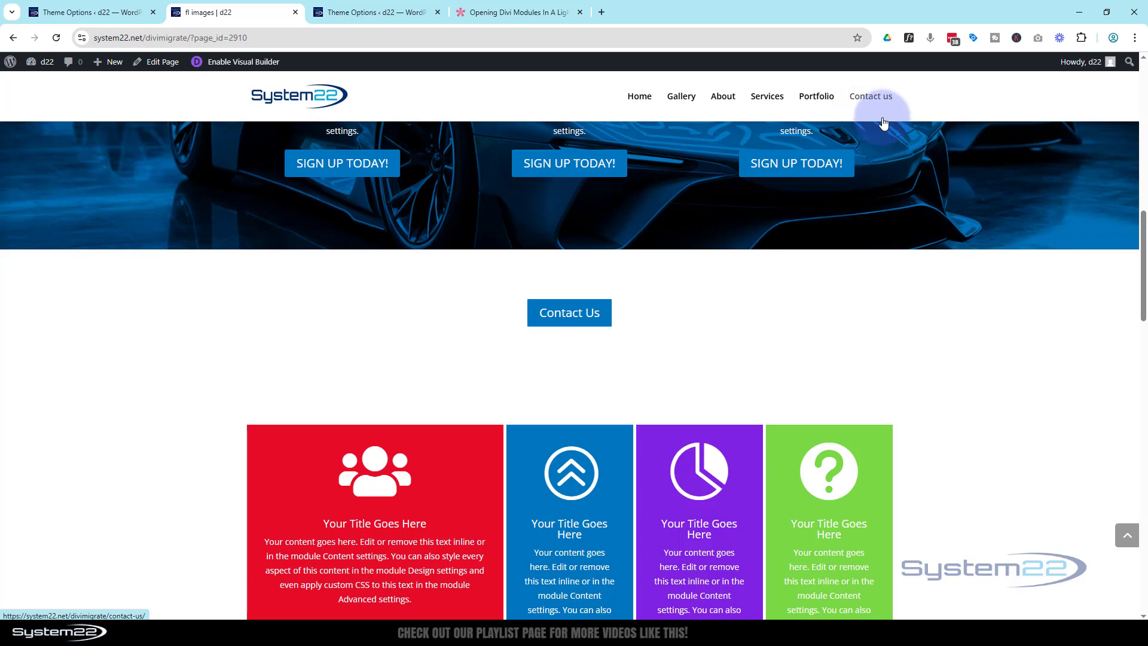
# Go to Divi Theme Options' General settings and scroll to the Custom CSS.
pyautogui.click(371, 15)
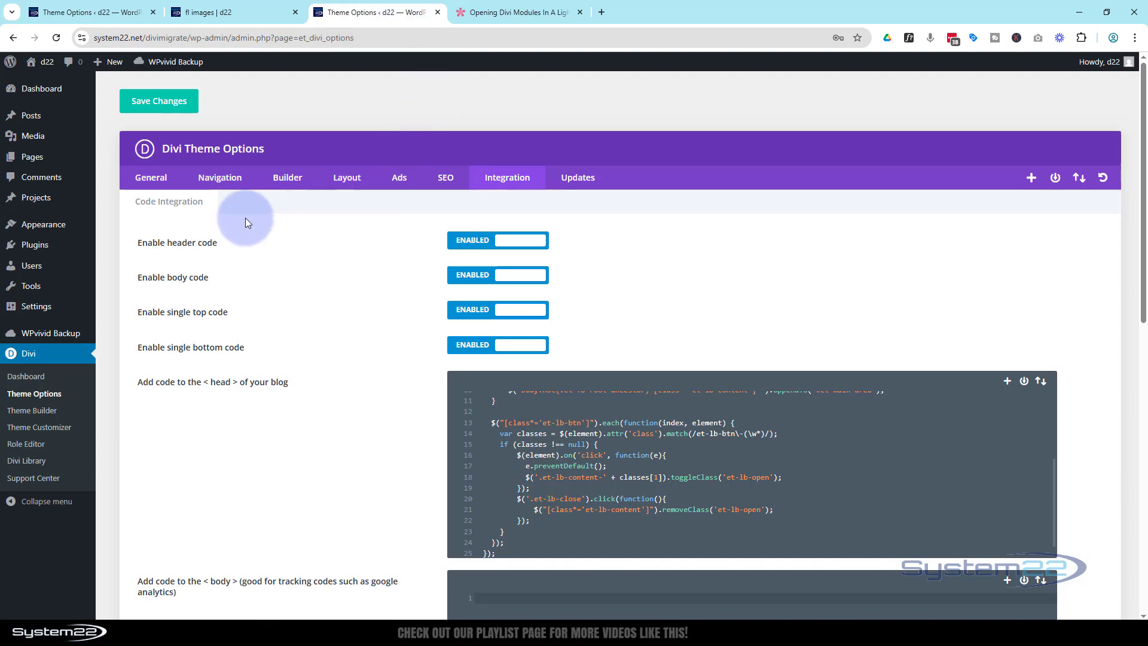
pyautogui.click(152, 177)
pyautogui.scroll(-15, 375, 322)
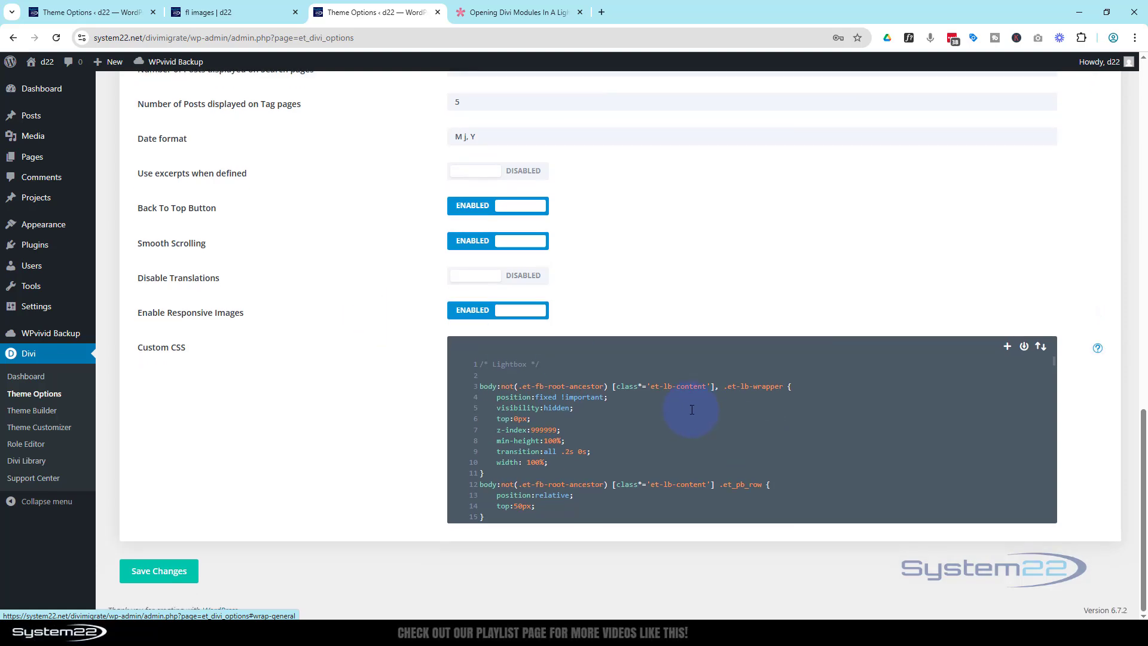
pyautogui.scroll(-3, 691, 414)
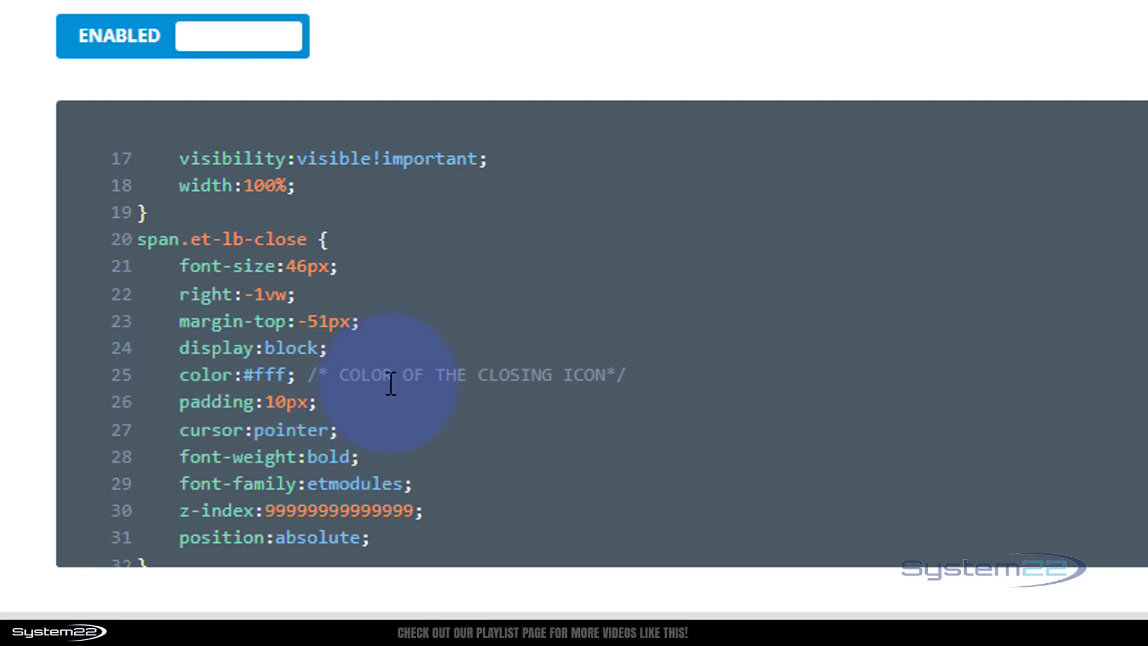
# Change the closing icon colour from #fff to blue and save the changes.
pyautogui.moveTo(338, 375); pyautogui.dragTo(606, 373)
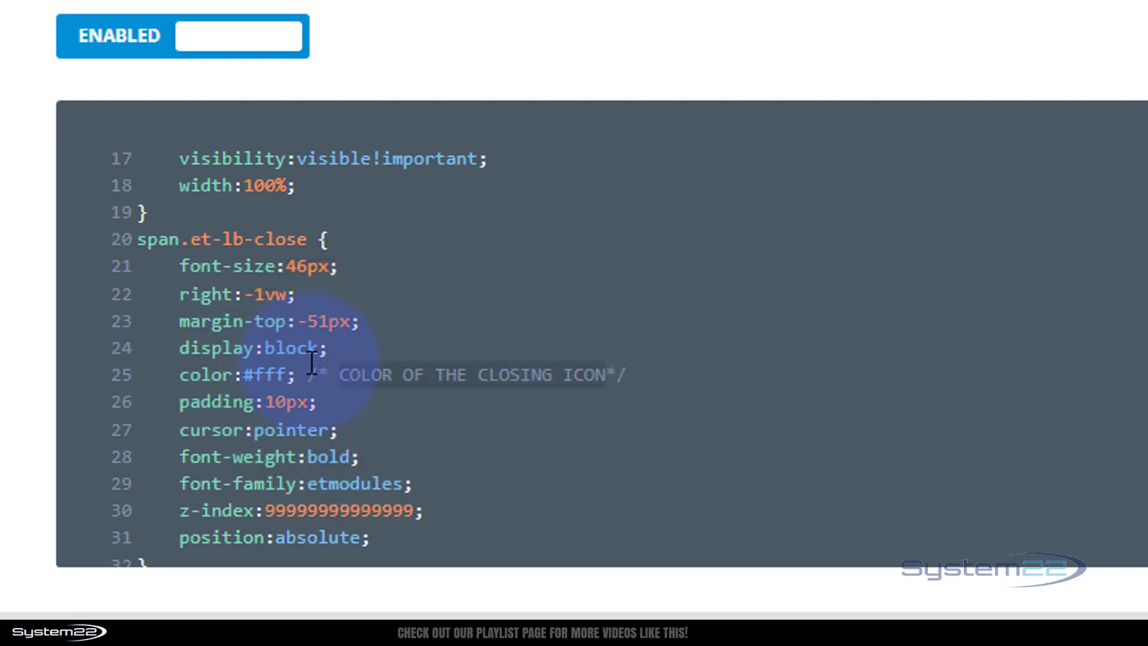
pyautogui.moveTo(246, 376); pyautogui.dragTo(286, 377)
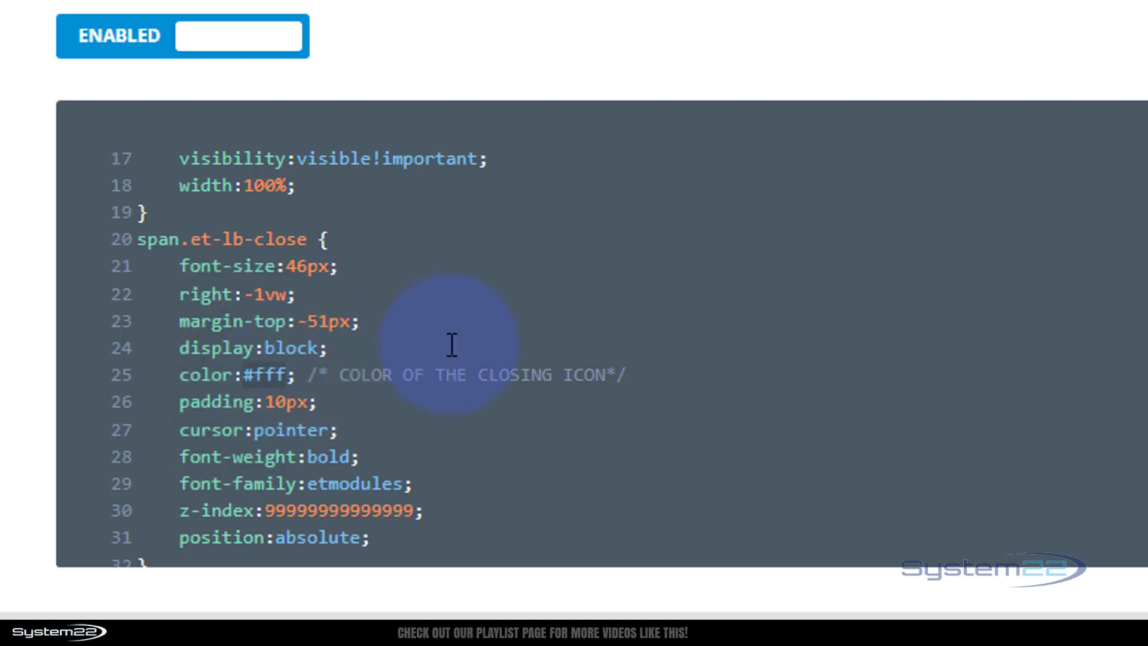
pyautogui.write('blue')
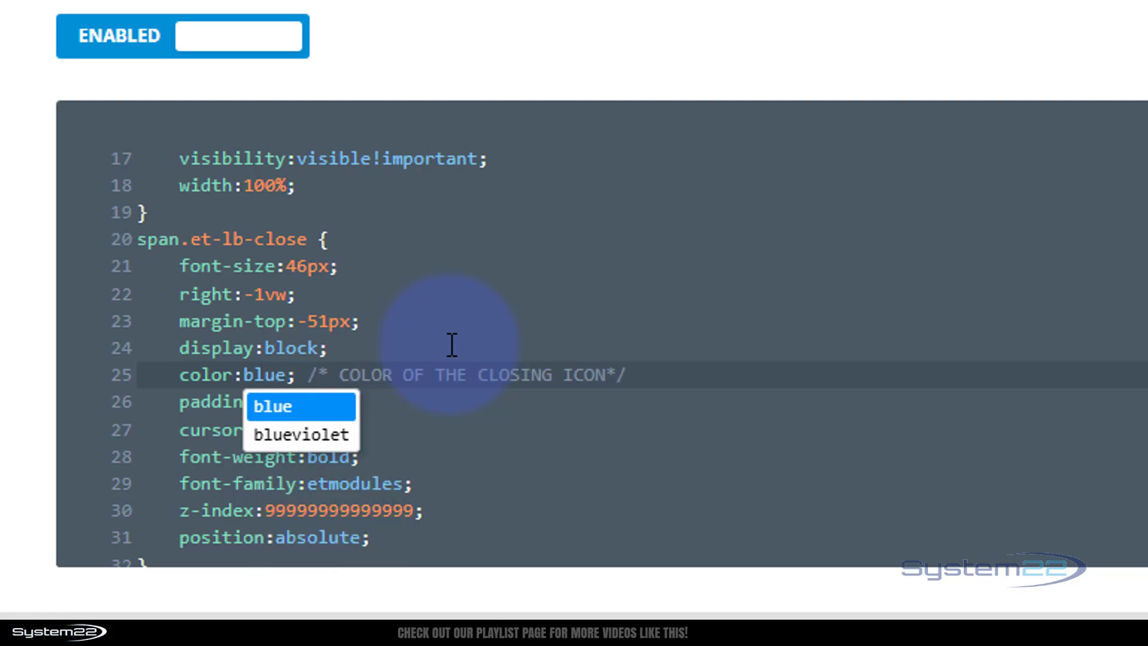
pyautogui.click(768, 370)
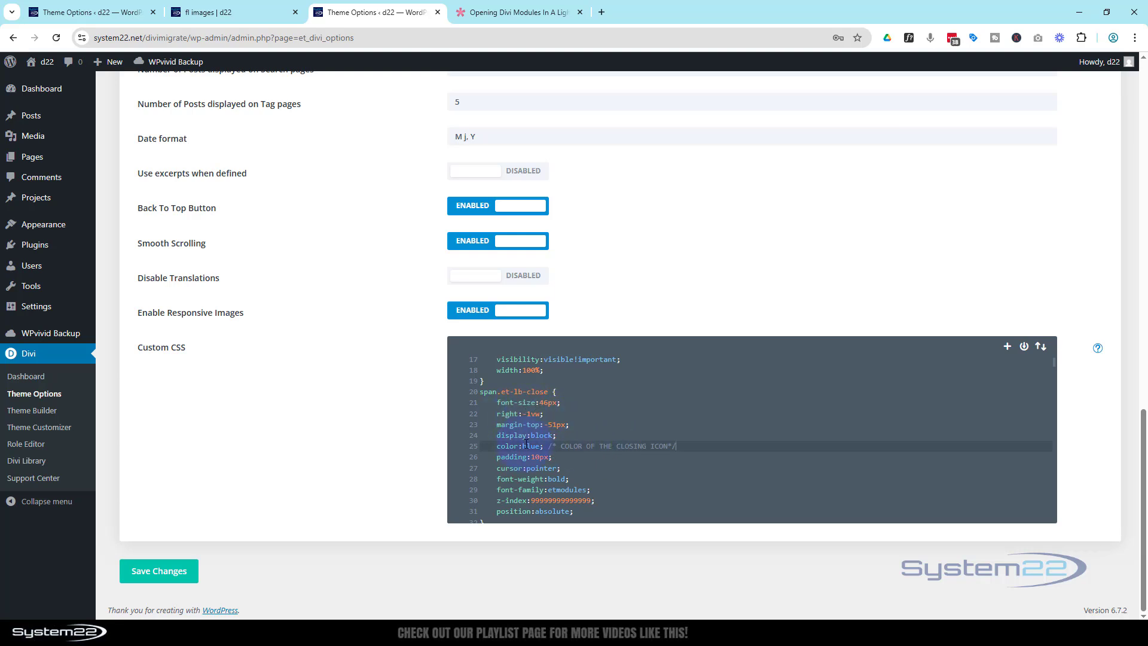
pyautogui.click(172, 571)
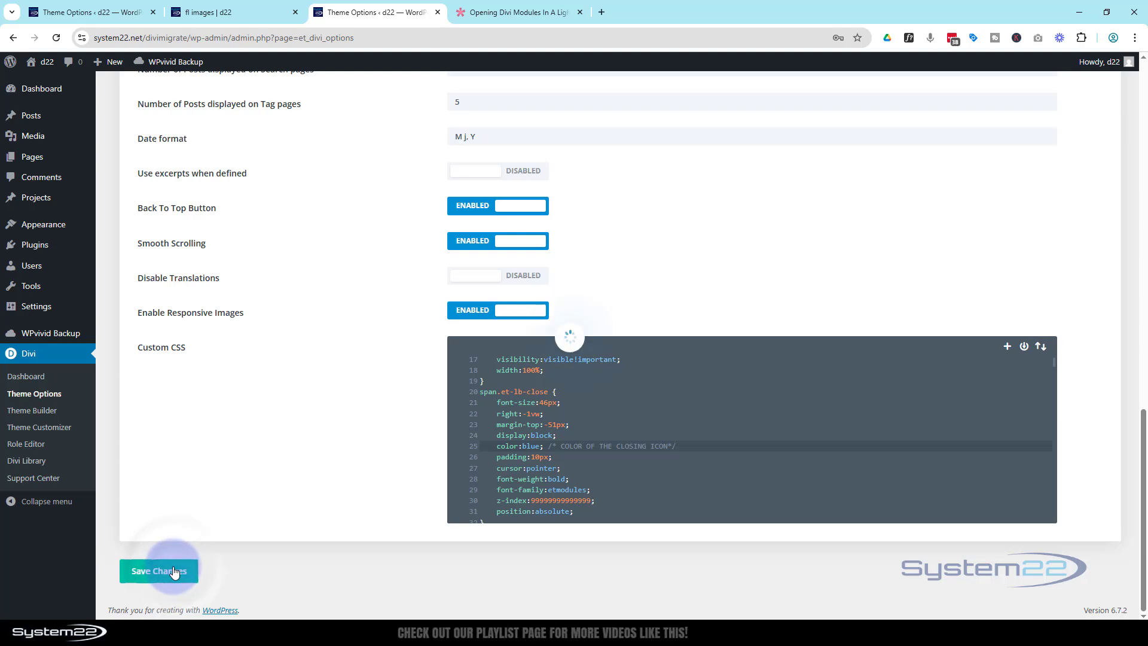
pyautogui.click(228, 15)
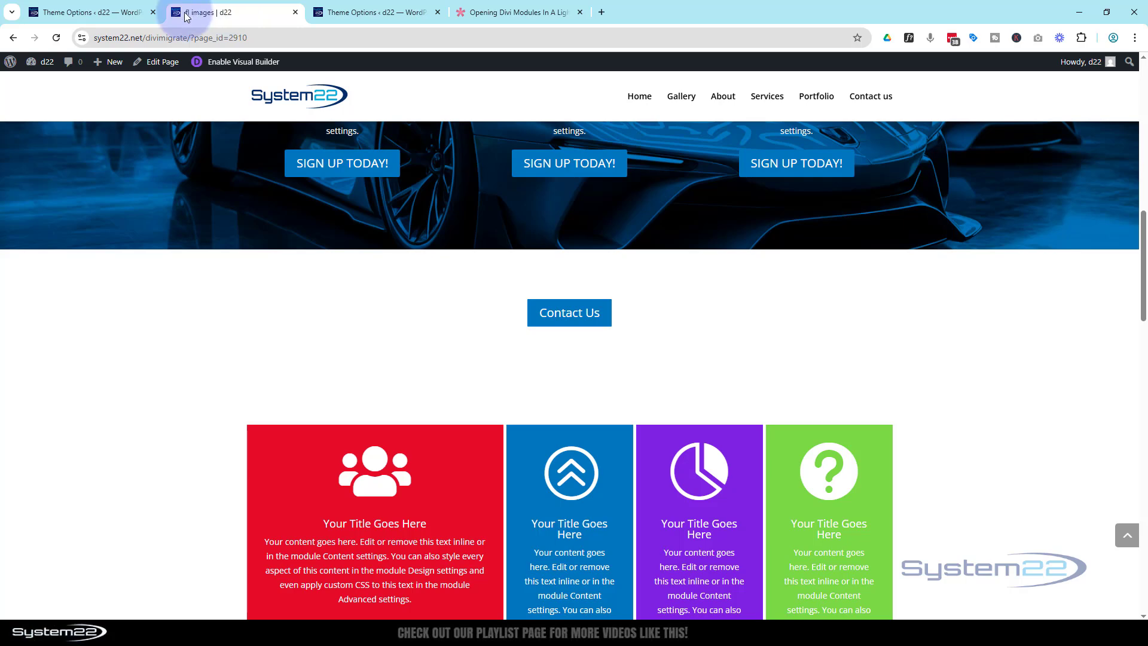
# Reload the live page, open the CF 2 popup to see the blue close icon, then close it.
pyautogui.click(57, 37)
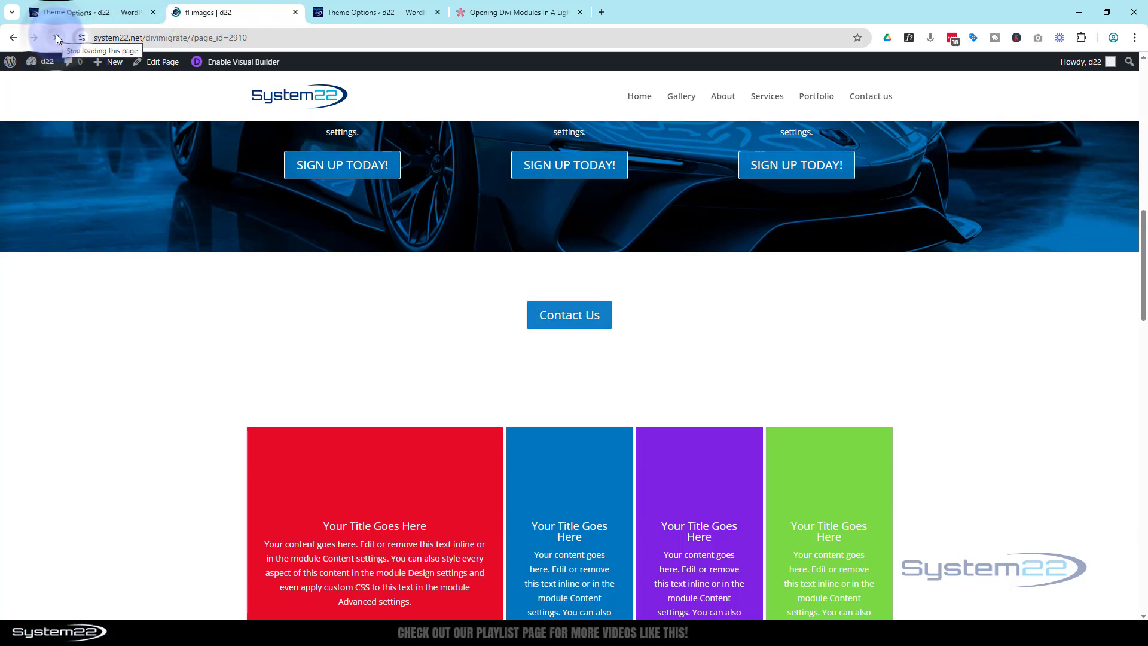
pyautogui.click(576, 319)
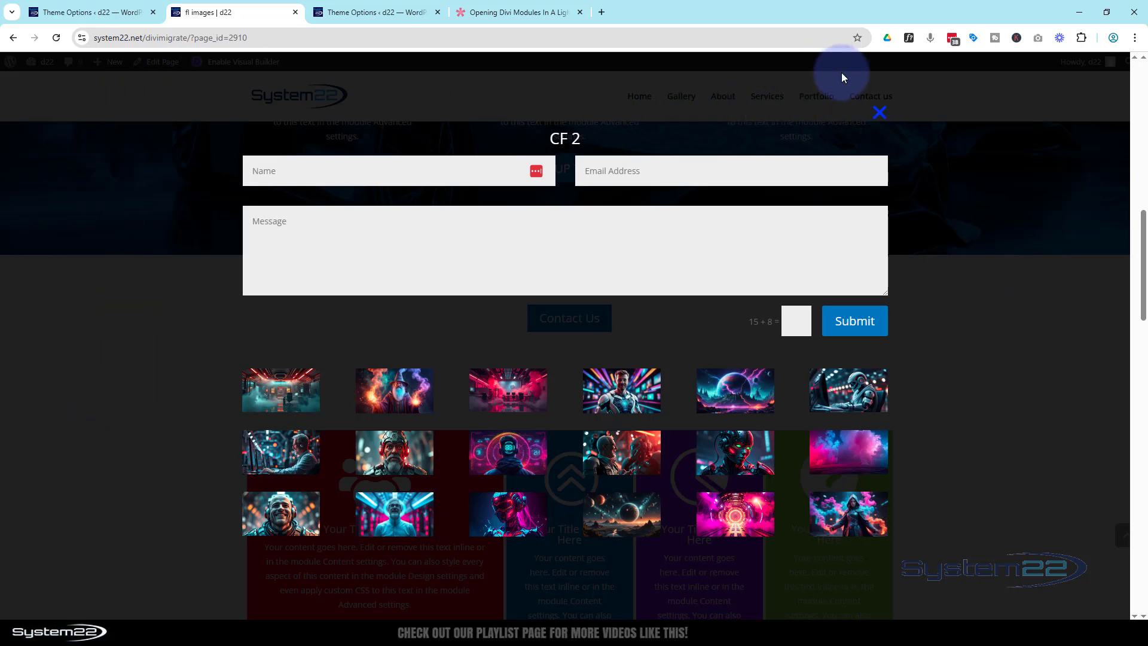
pyautogui.click(879, 113)
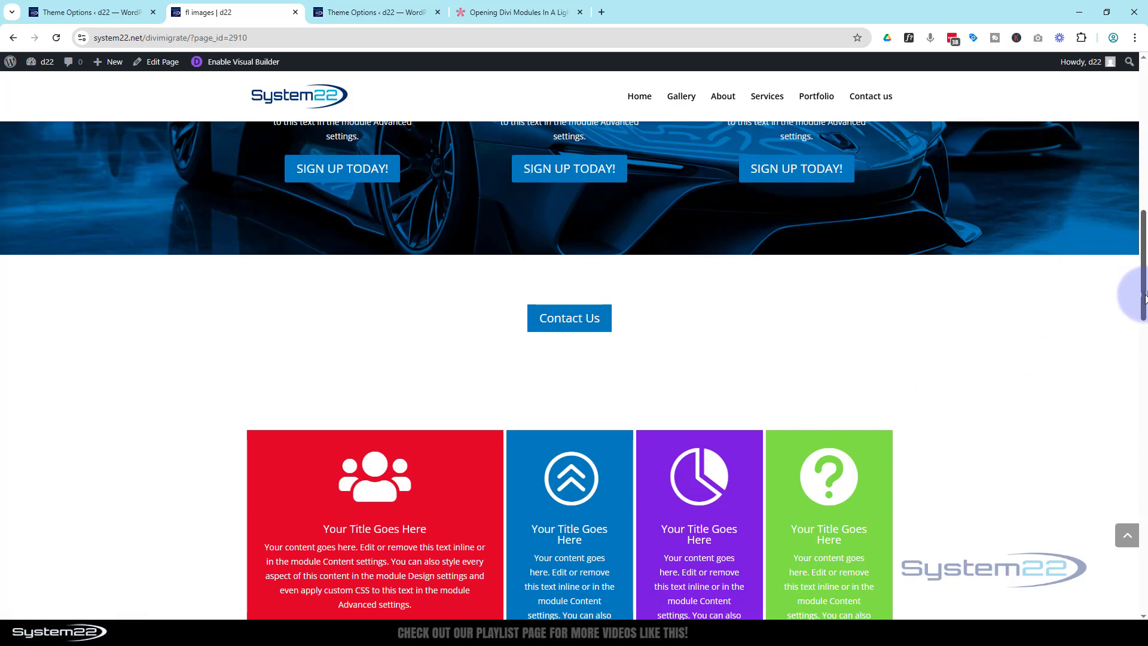
pyautogui.scroll(10, 1144, 297)
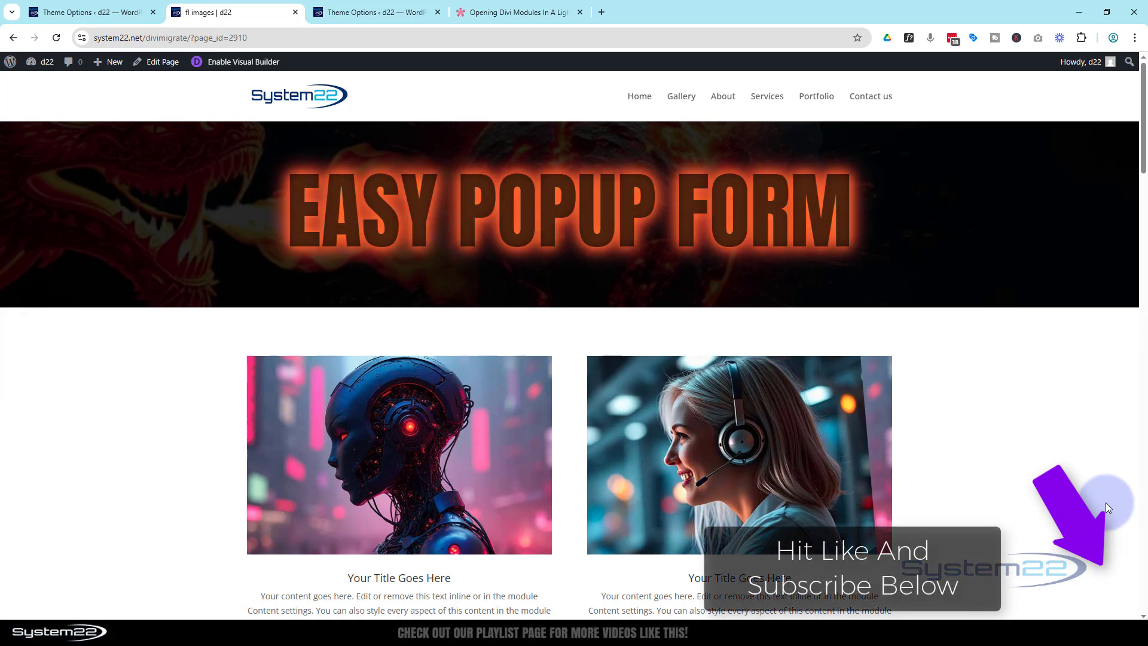
pyautogui.scroll(-5, 1028, 486)
pyautogui.scroll(-5, 1031, 487)
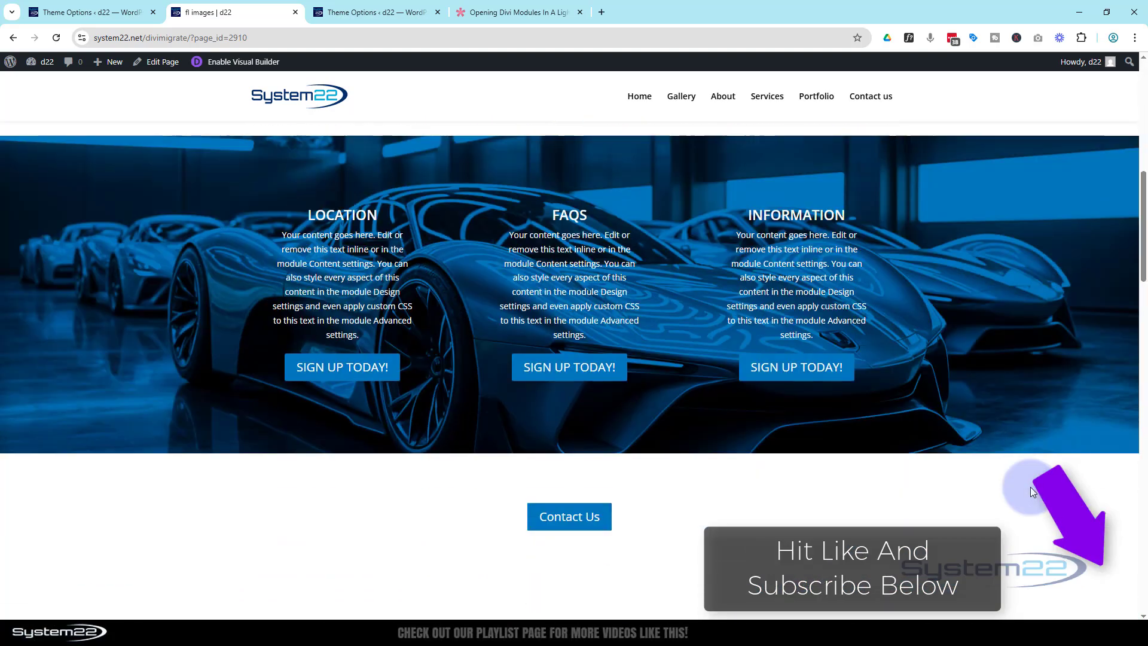
pyautogui.click(571, 416)
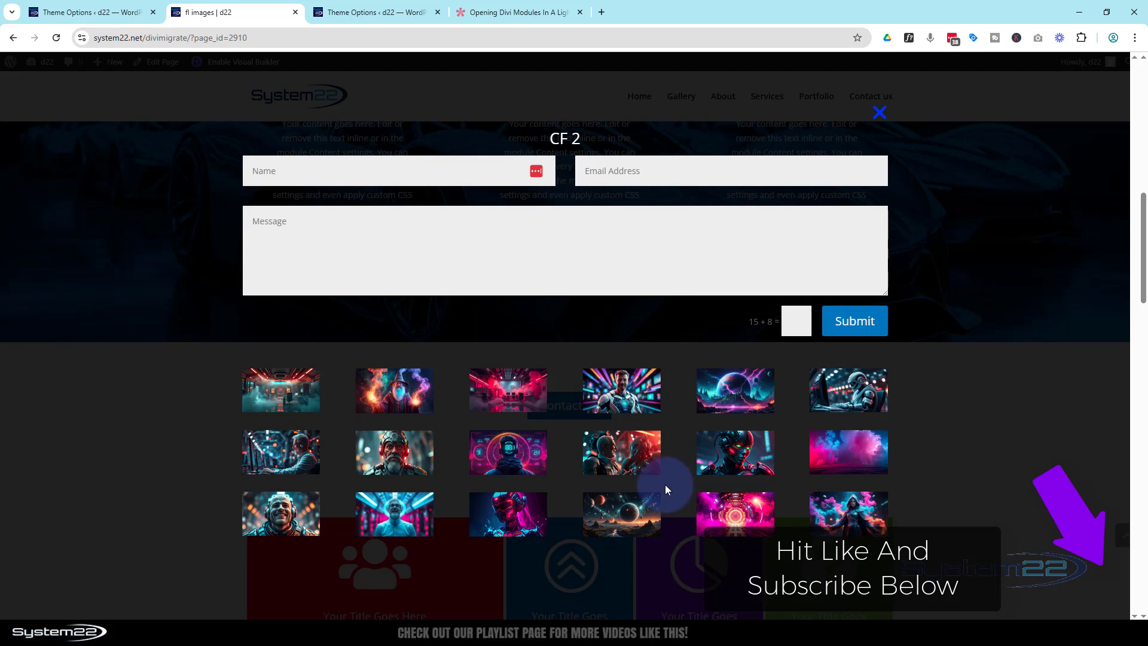
pyautogui.click(880, 113)
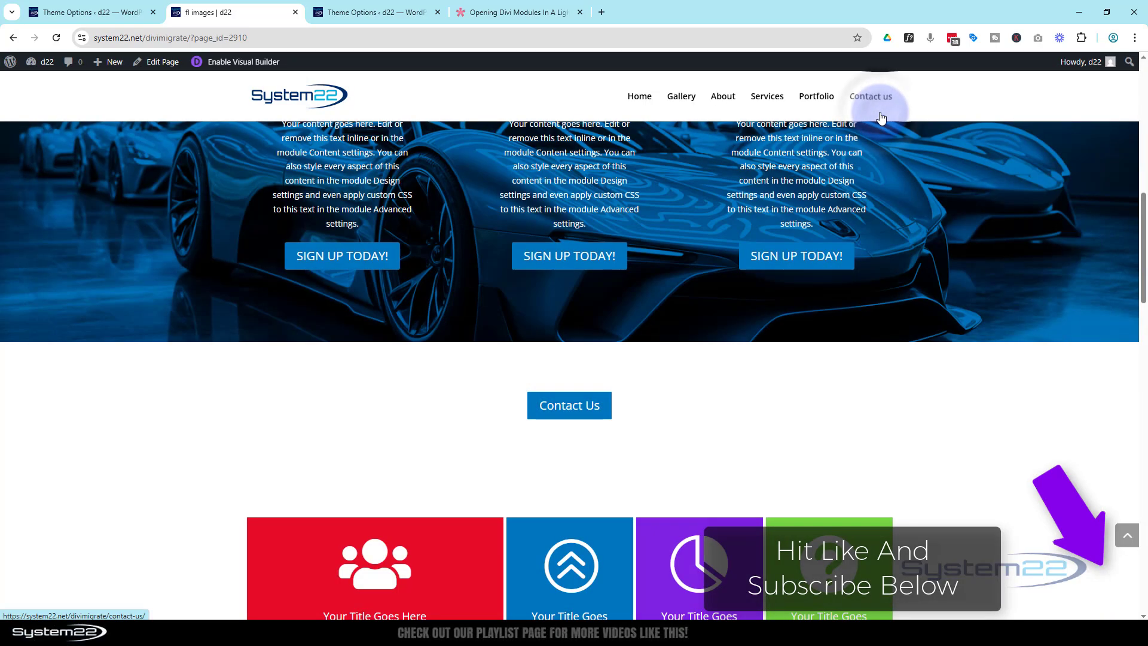
pyautogui.scroll(10, 848, 269)
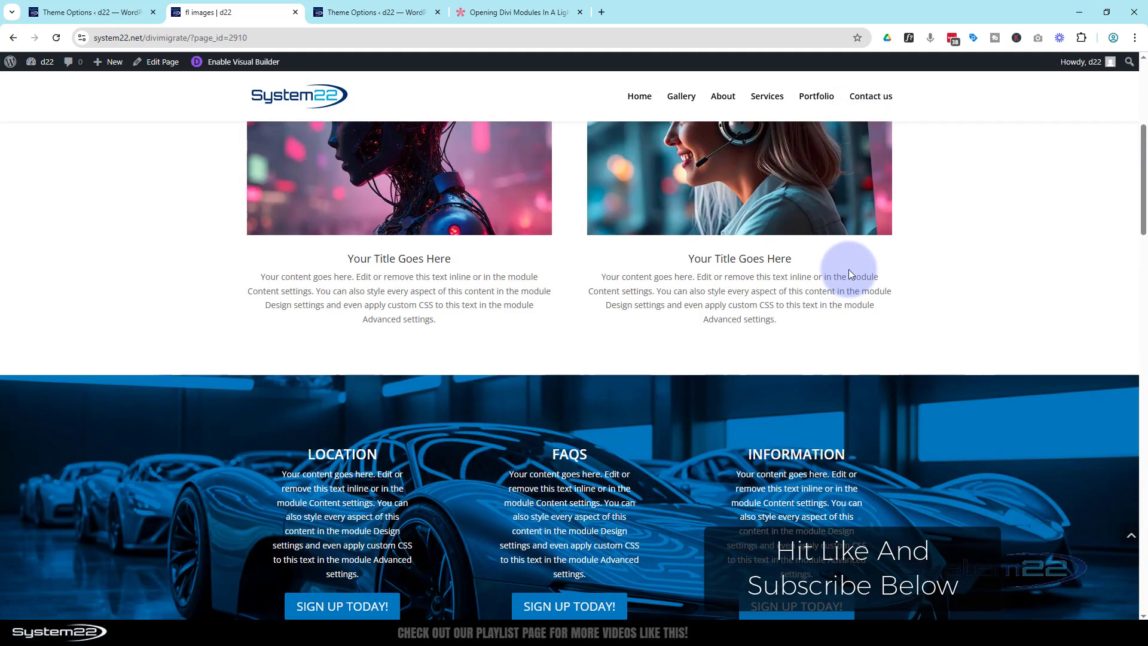